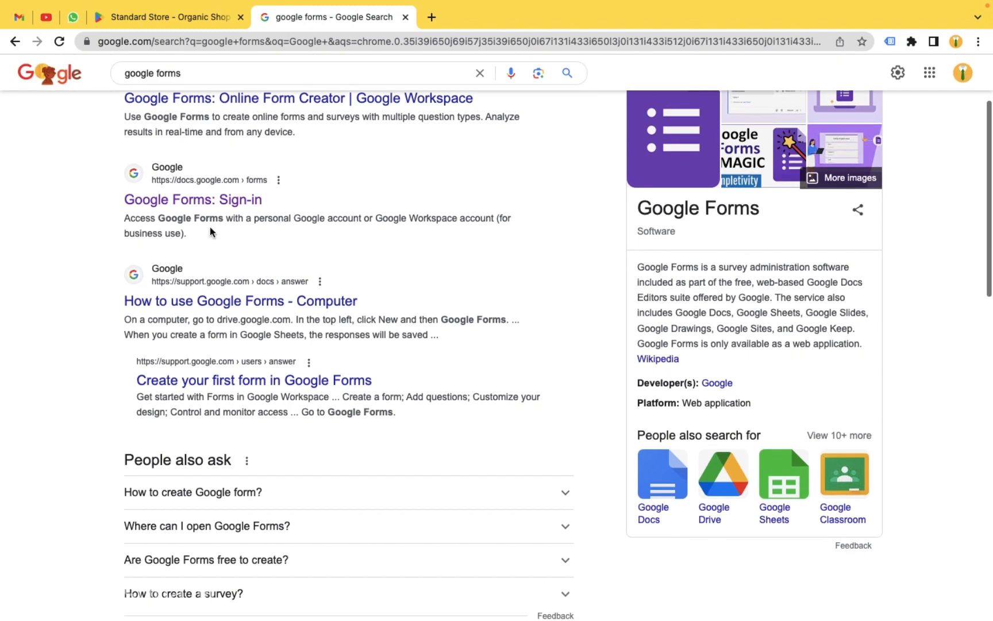
- Open the Google Forms home page from the 'Google Forms: Sign-in' search result
left_click(205, 202)
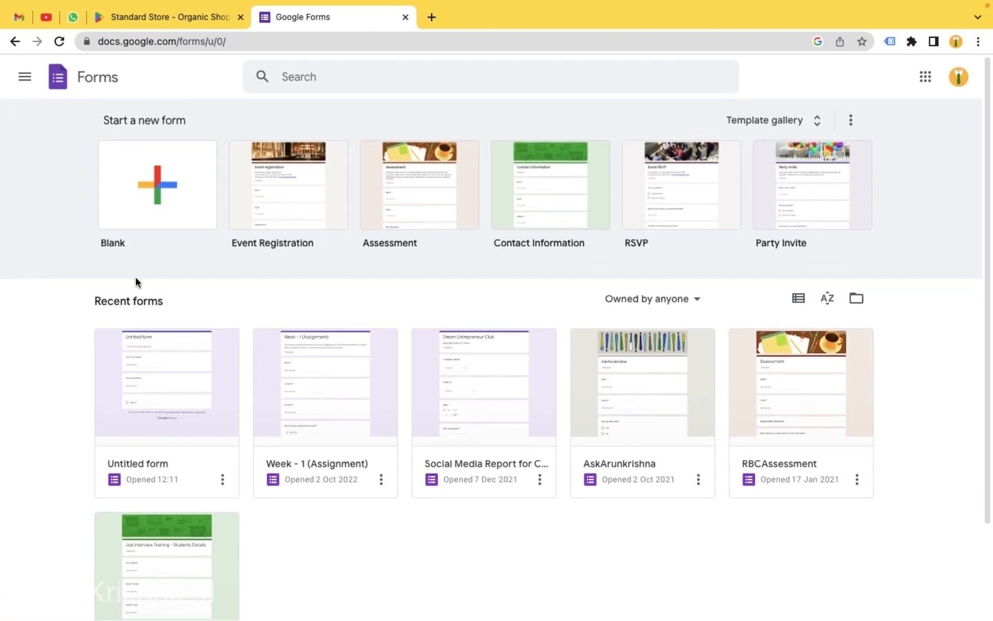
- Create a blank form and rename its title to 'Event Booking Form'
left_click(126, 214)
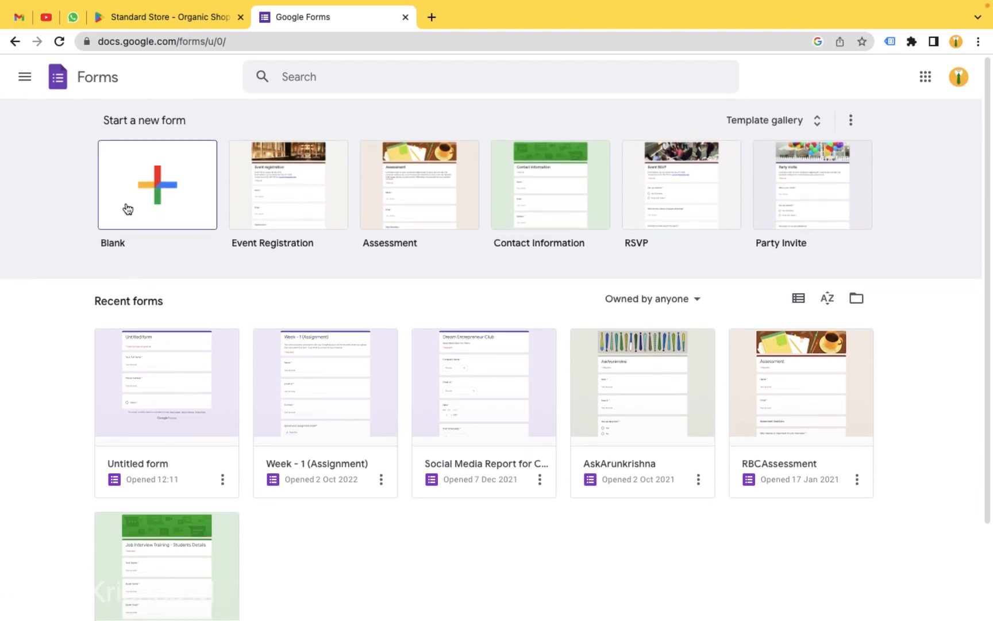
left_click(147, 196)
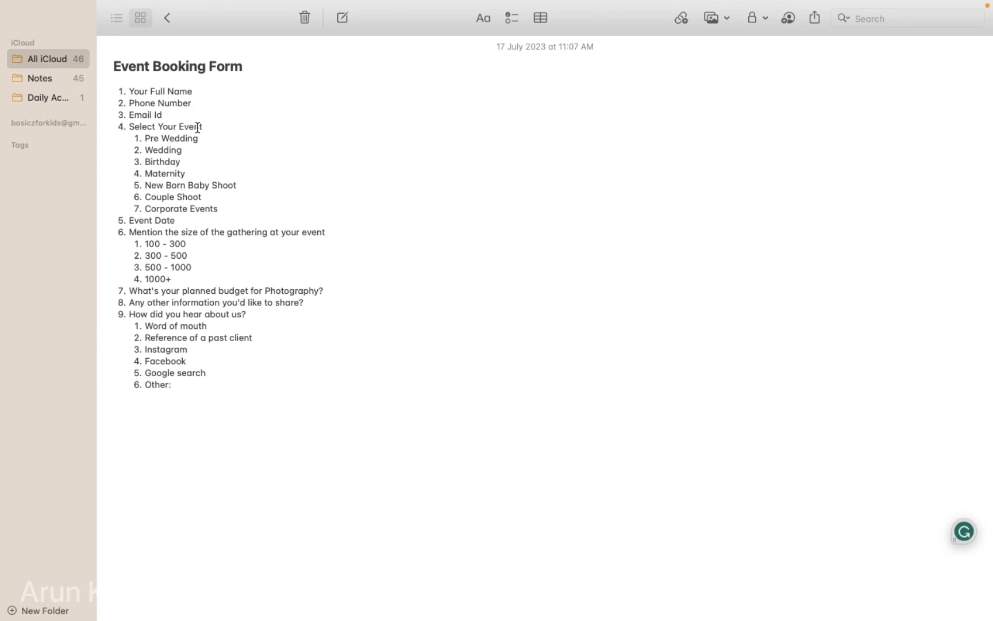
key("ctrl+Right")
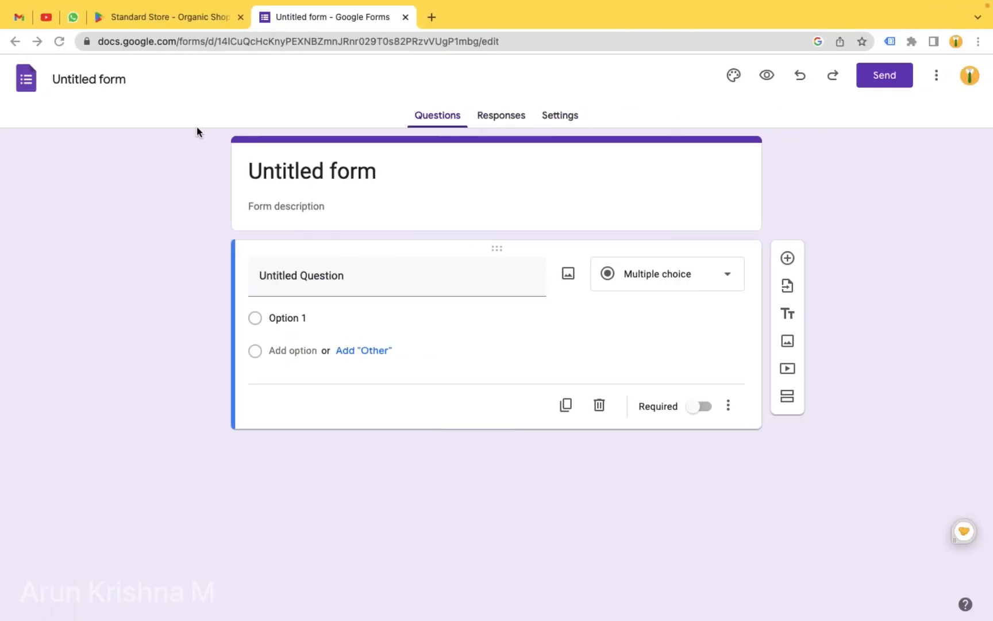
double_click(327, 175)
triple_click(328, 175)
type("E")
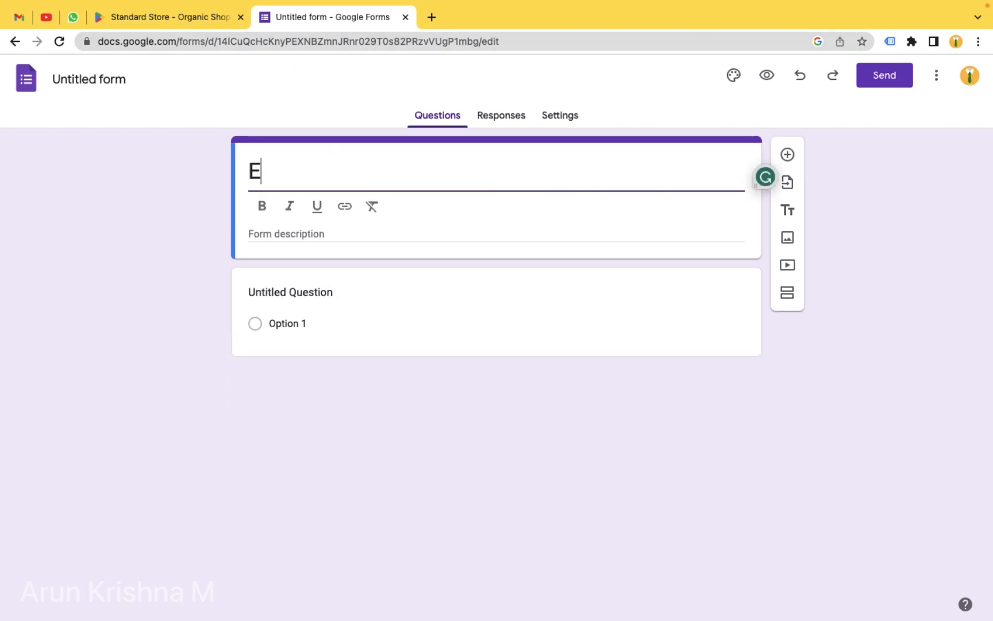
type("vent B")
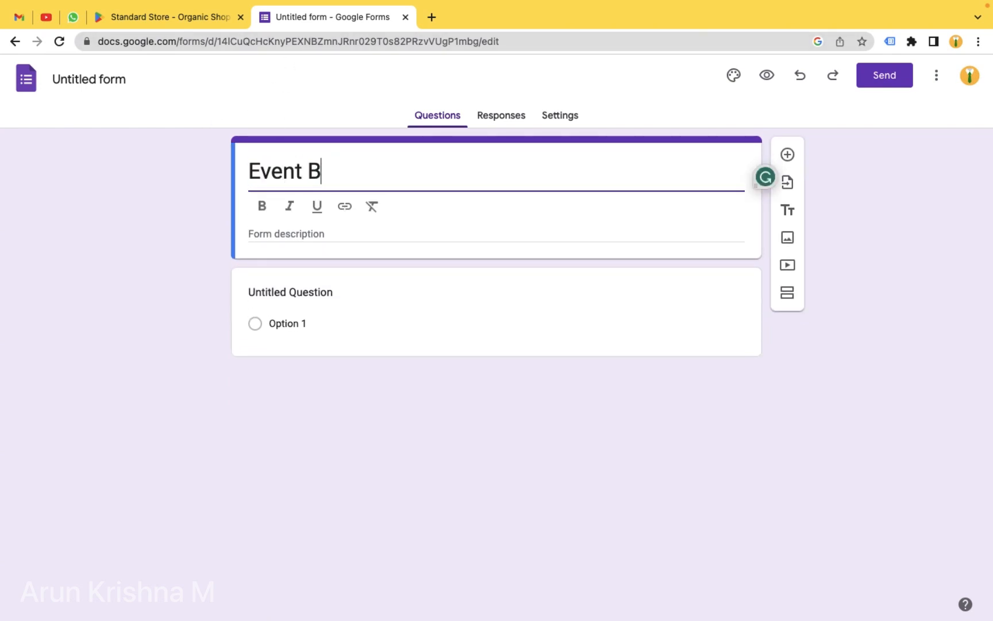
type("ooking")
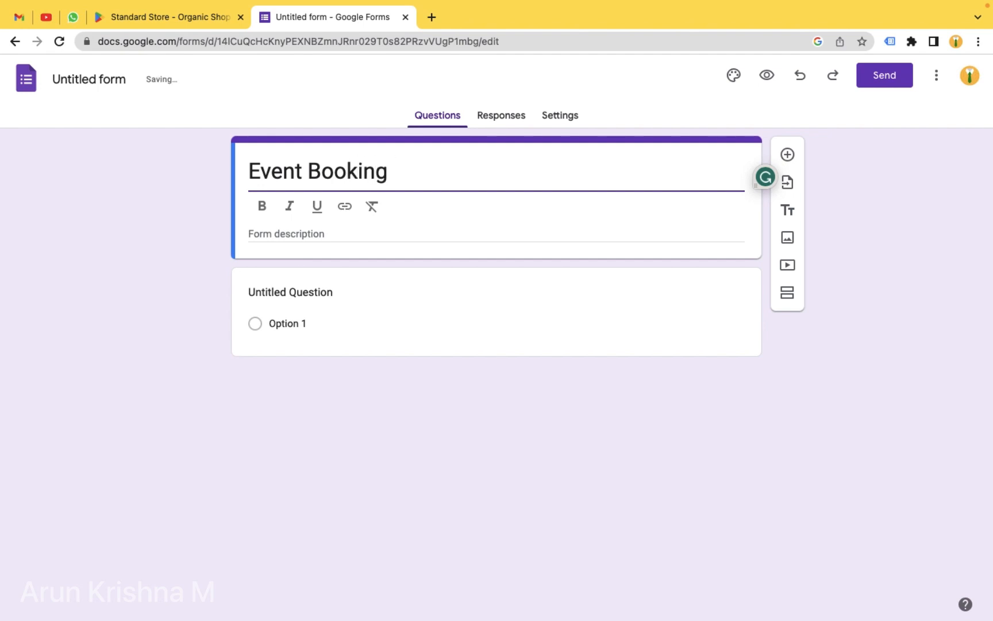
type(" Form")
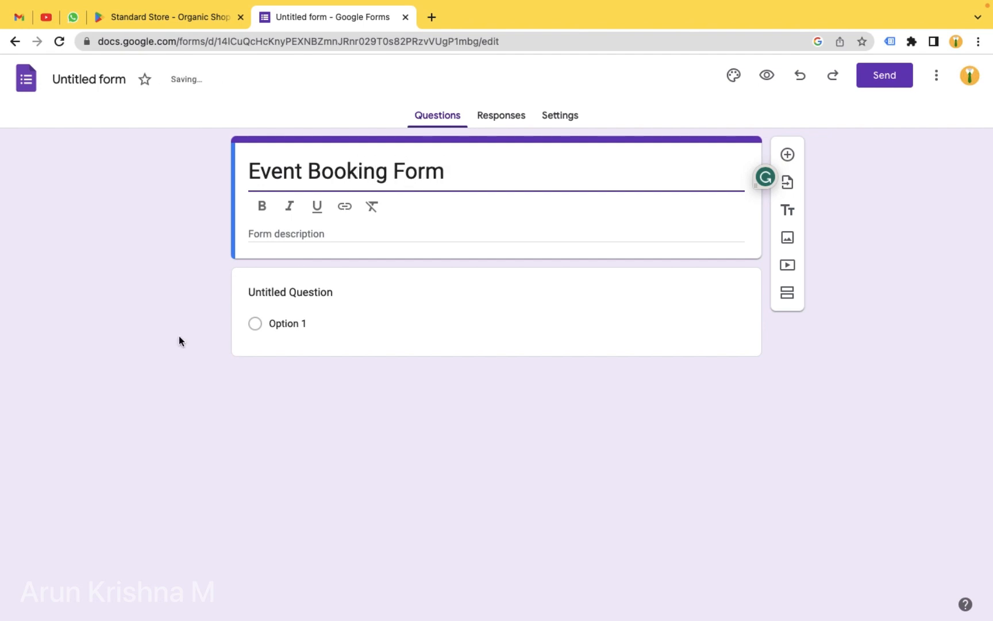
left_click(179, 340)
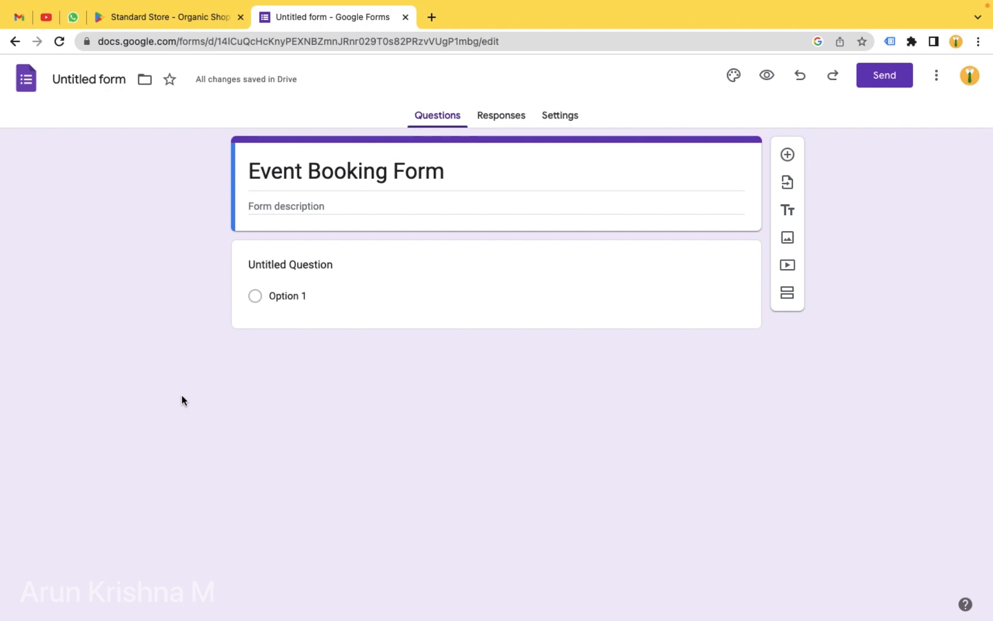
- Make the first question 'Your Full Name' a required short answer, with a new question below
key("ctrl+Left")
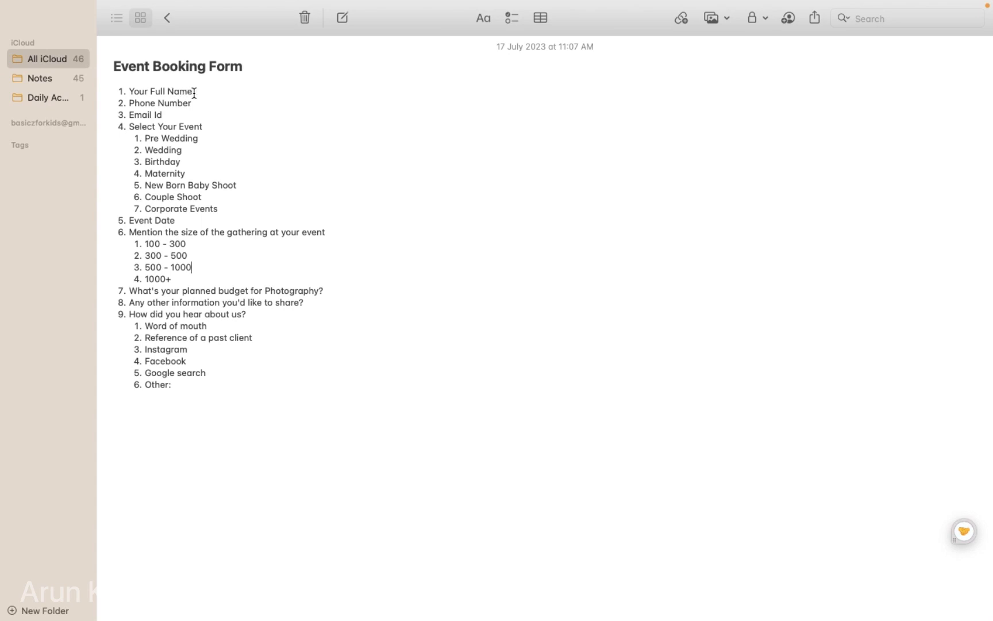
left_click_drag(195, 91, 129, 91)
key("ctrl+c")
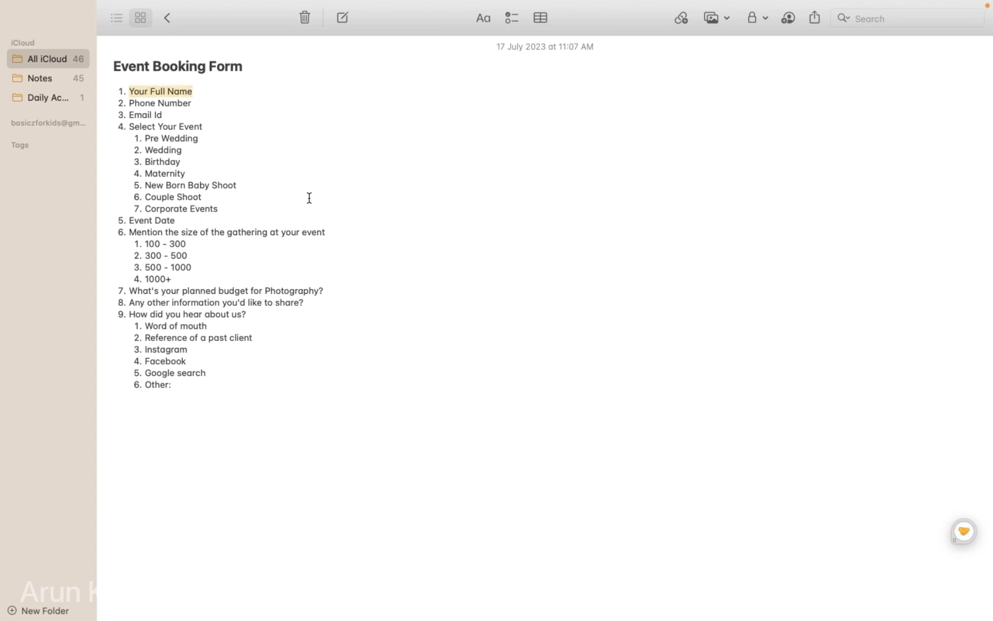
key("ctrl+Right")
left_click(305, 267)
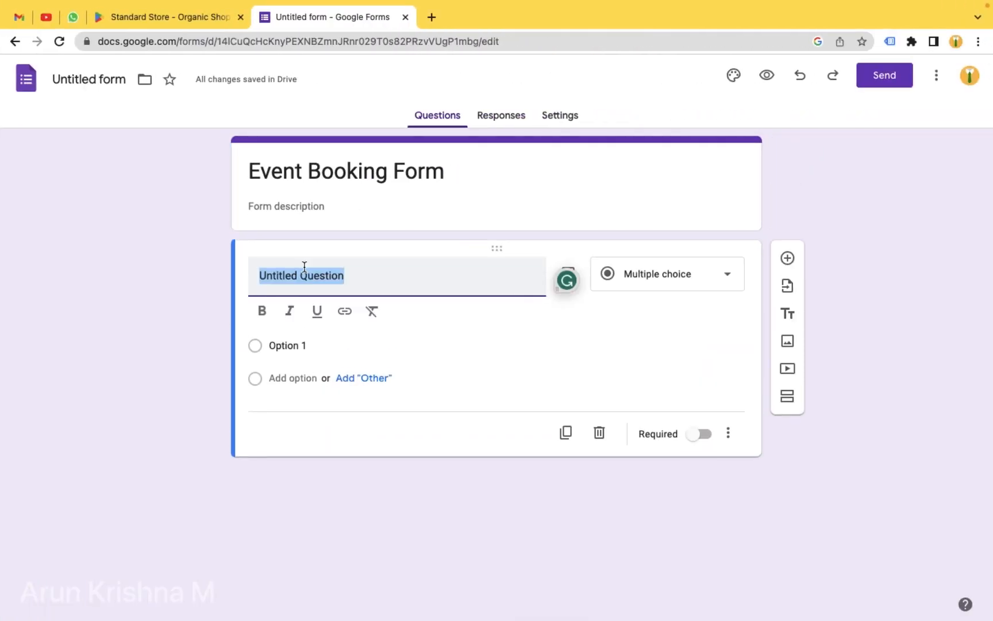
key("ctrl+v")
left_click(727, 276)
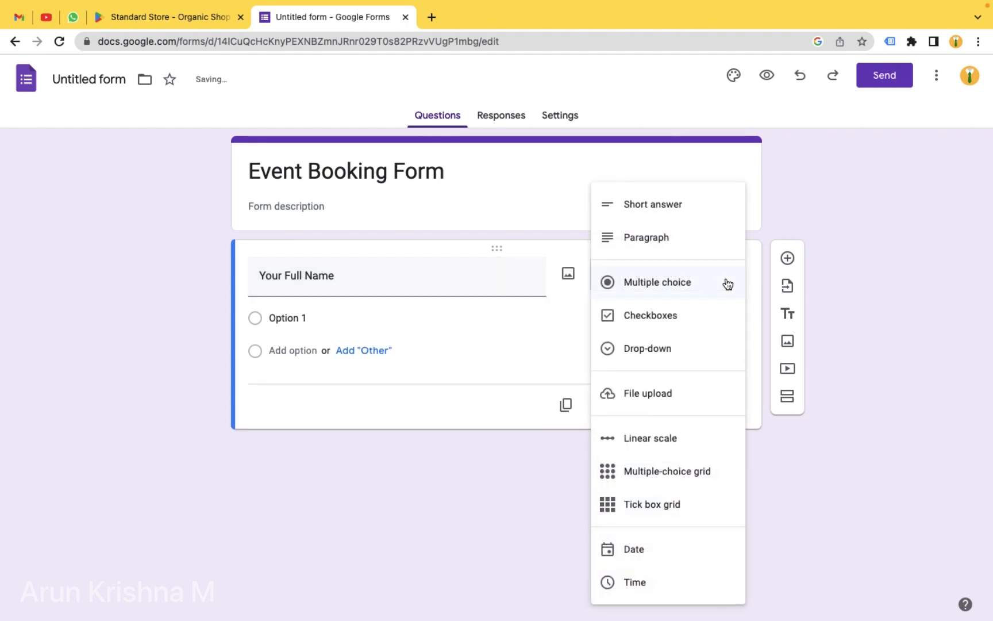
left_click(646, 217)
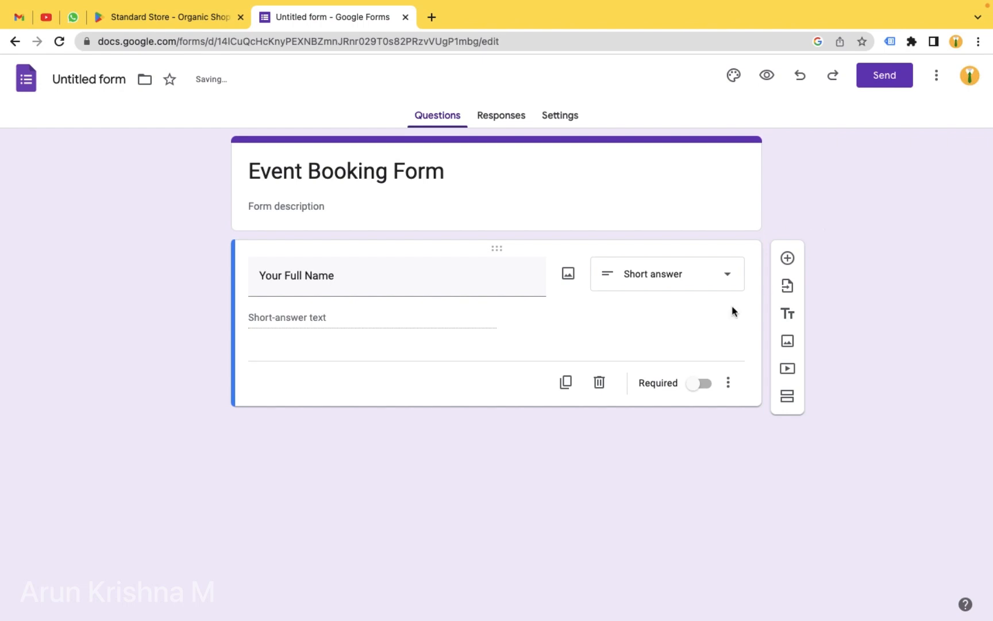
left_click(704, 384)
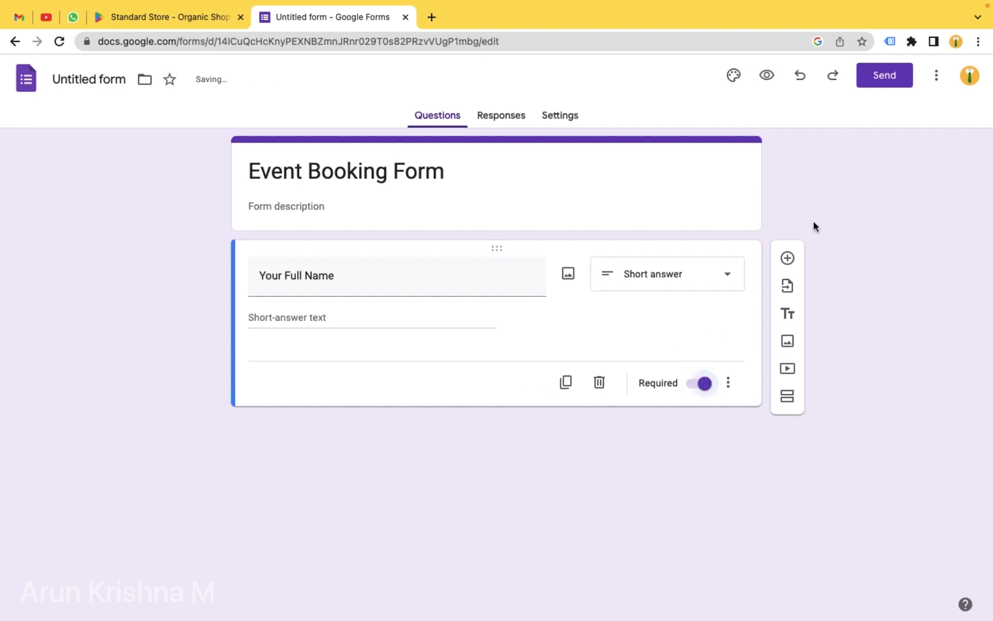
left_click(787, 258)
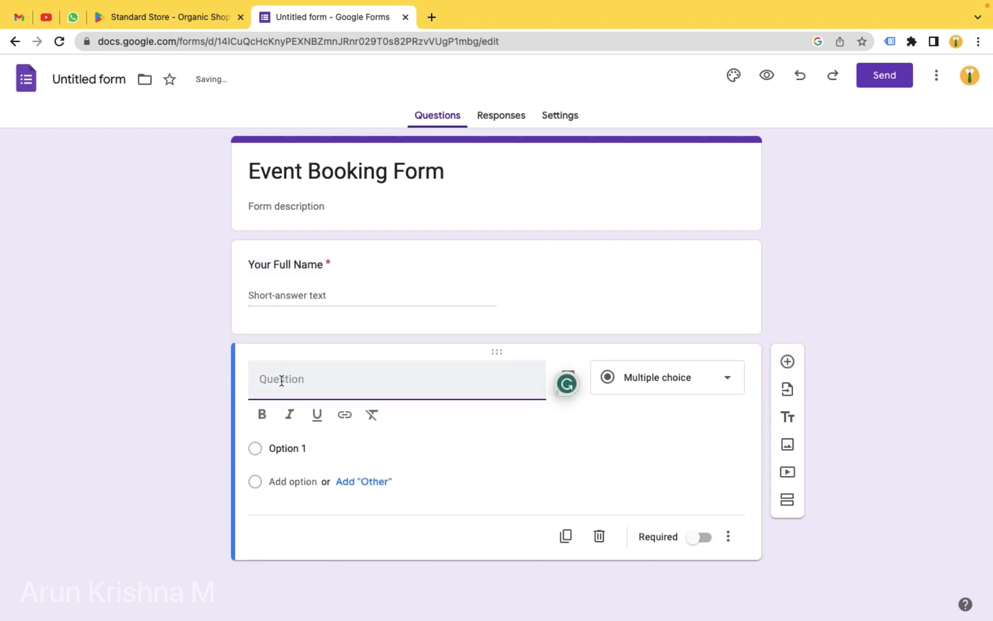
- Make the second question 'Phone Number' a required short answer, with another question below
key("ctrl+Left")
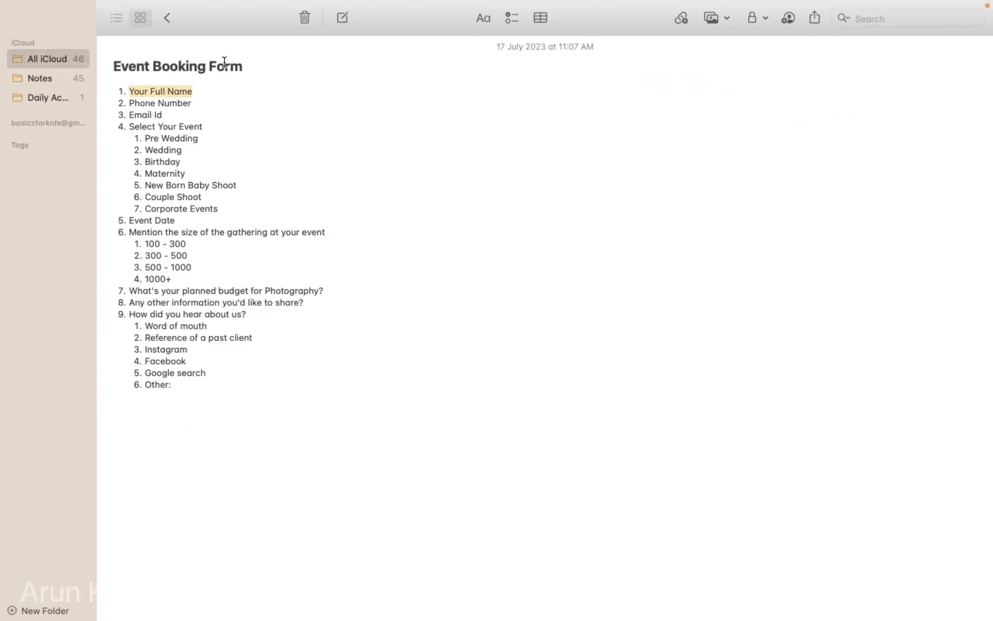
left_click_drag(193, 103, 128, 103)
key("super+c")
key("ctrl+Right")
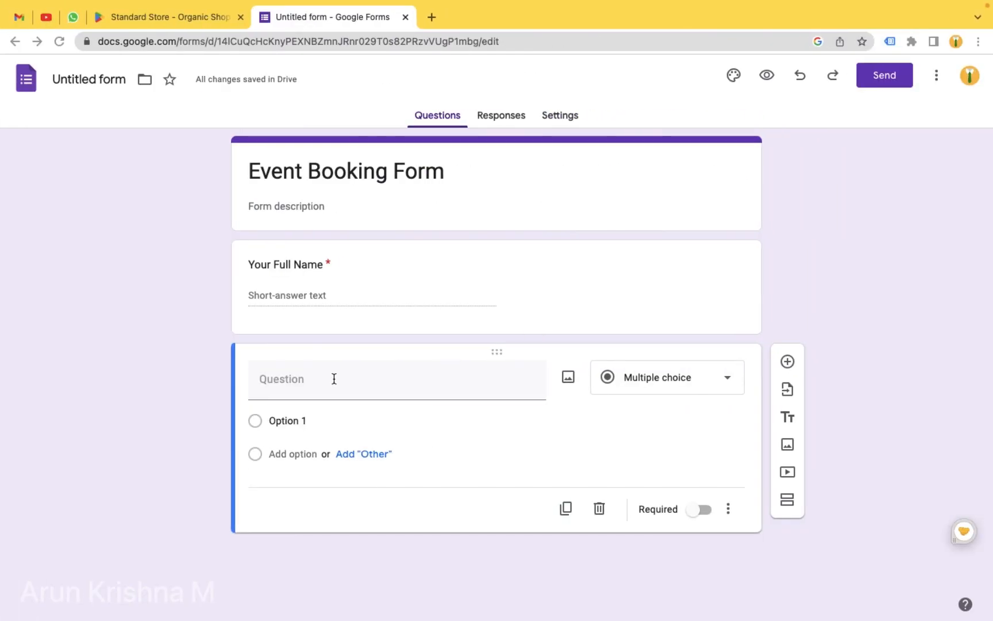
left_click(316, 374)
key("super+v")
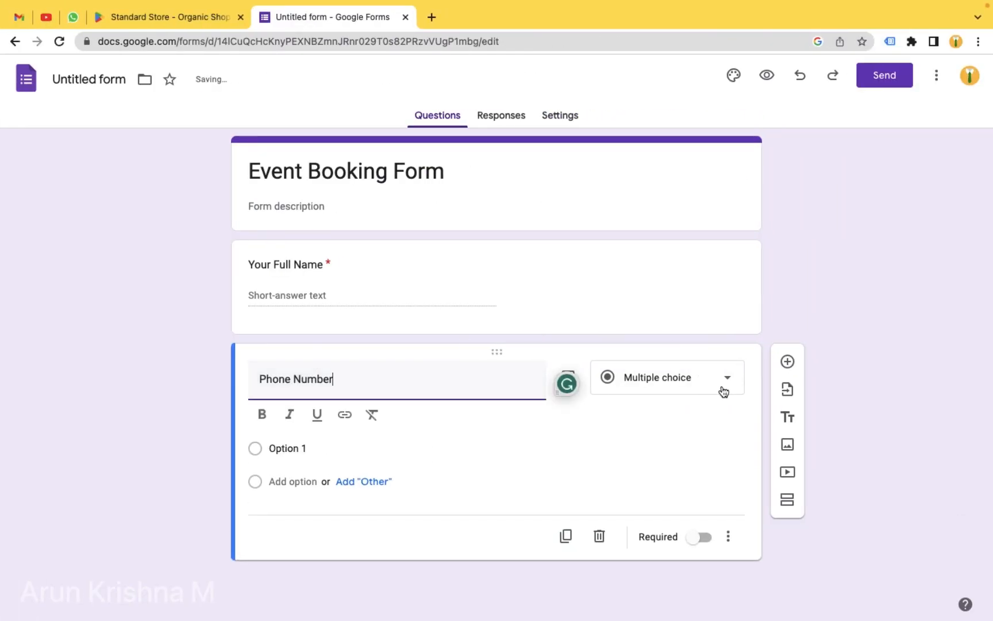
left_click(720, 391)
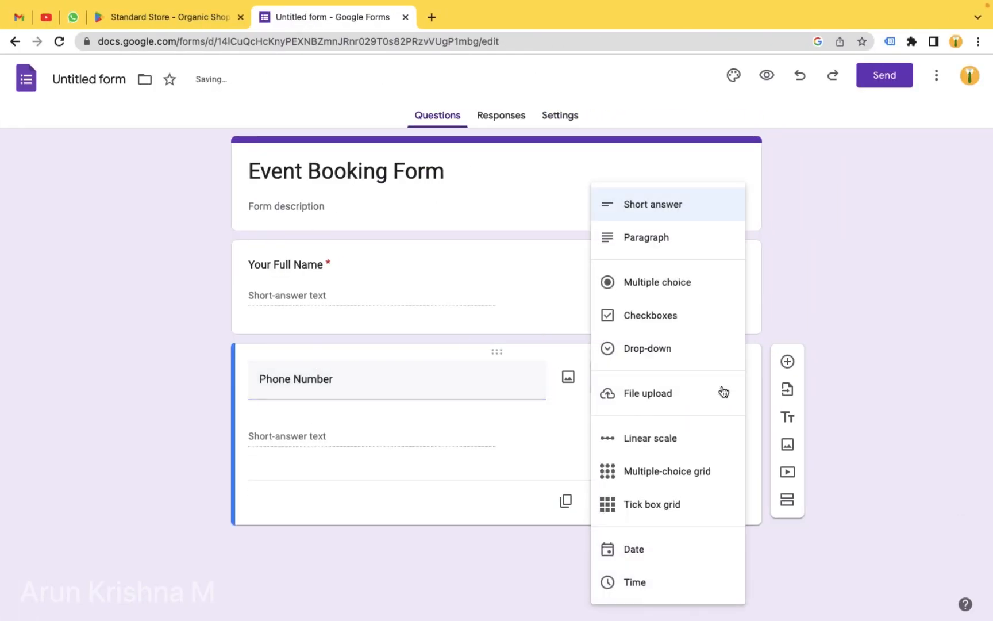
left_click(663, 210)
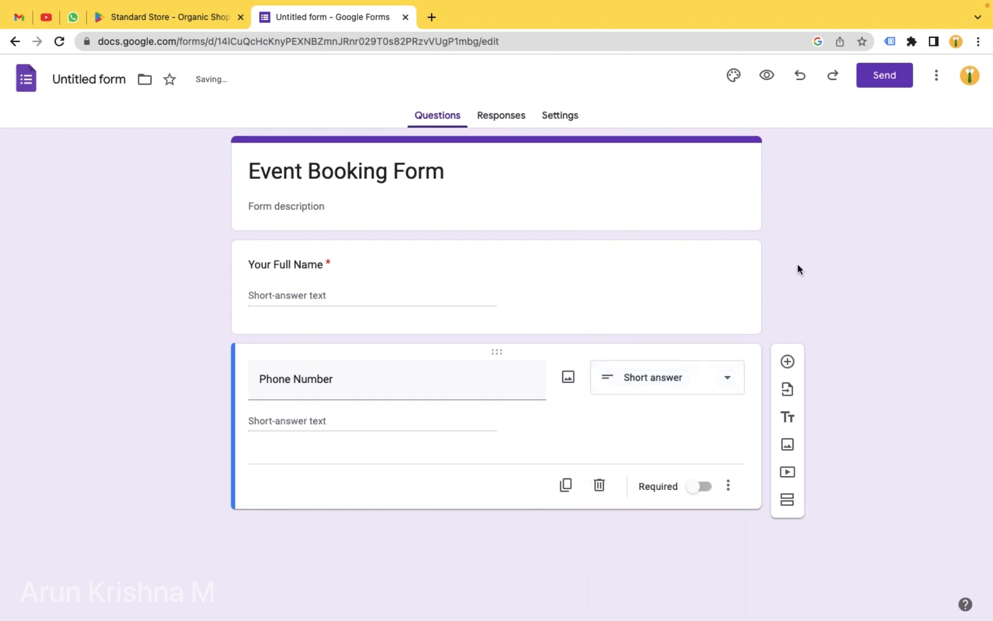
left_click(708, 487)
left_click(788, 360)
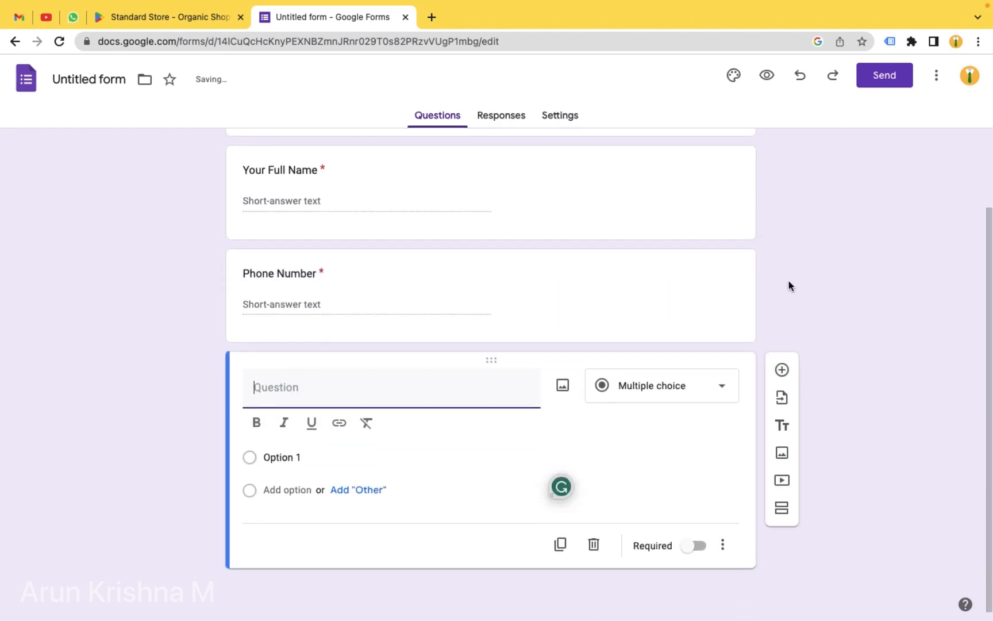
- Make the third question 'Email Id' a required short answer, with a fourth question below
key("ctrl+Left")
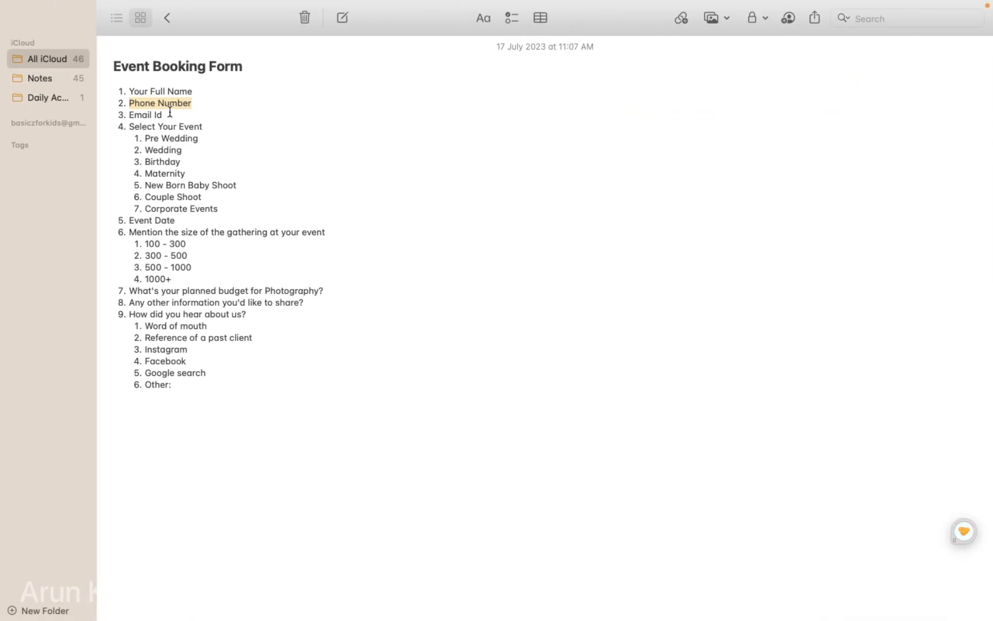
left_click_drag(168, 115, 134, 114)
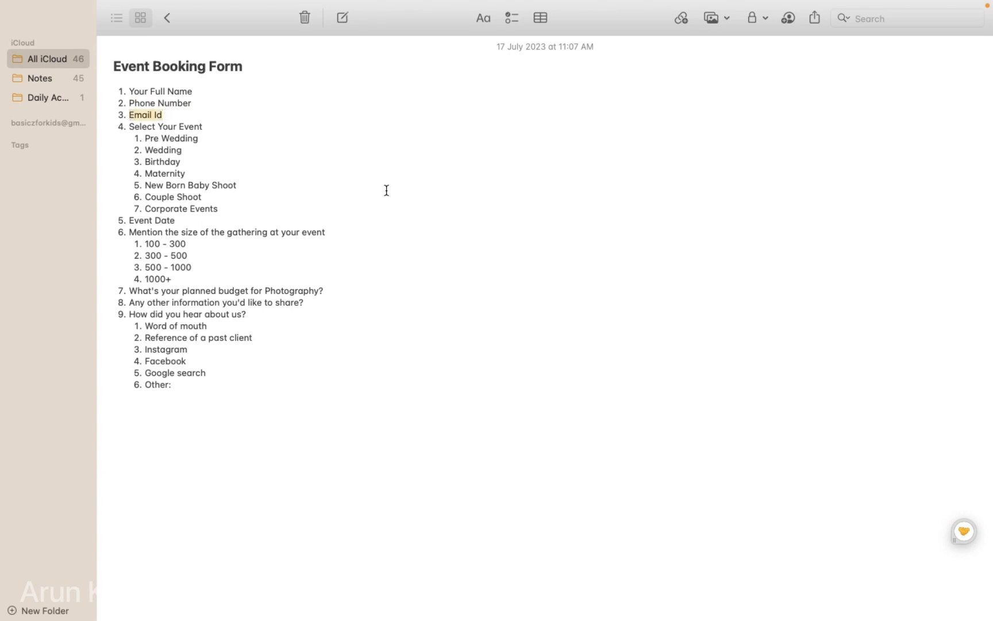
key("ctrl+Right")
left_click(362, 410)
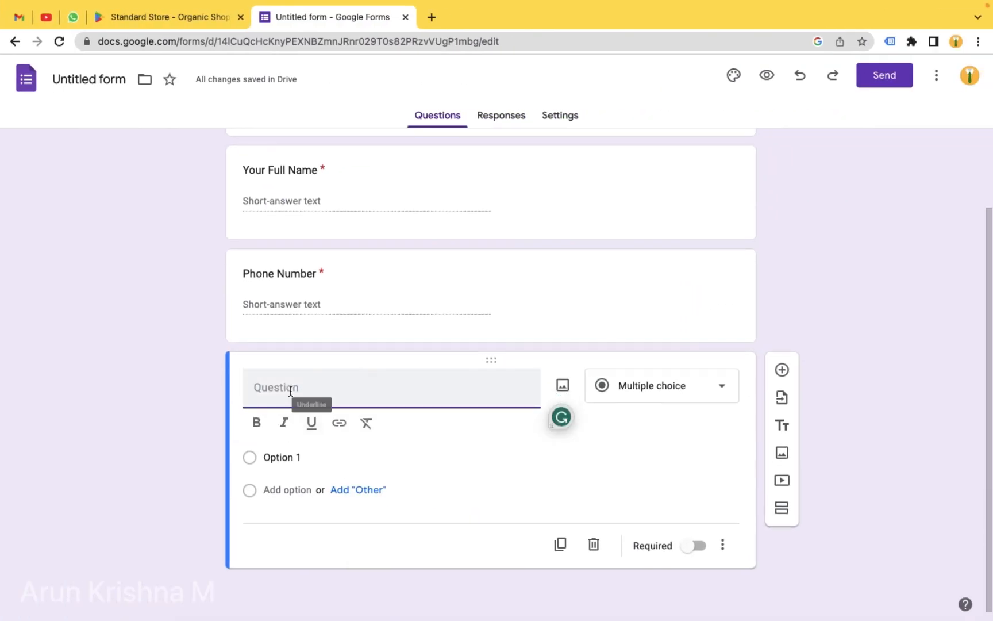
type("Email Id")
left_click(701, 393)
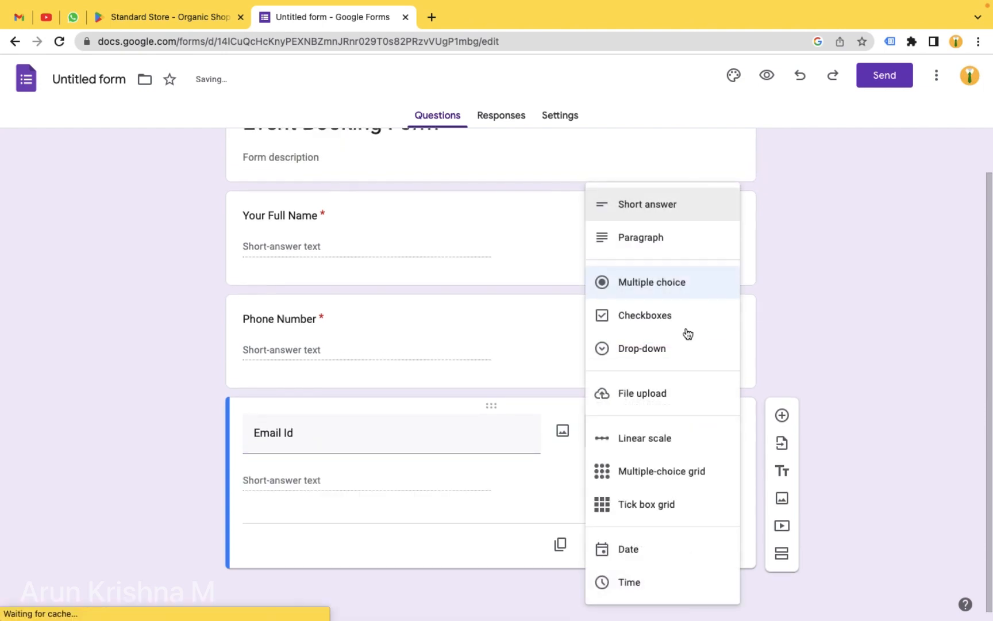
left_click(641, 206)
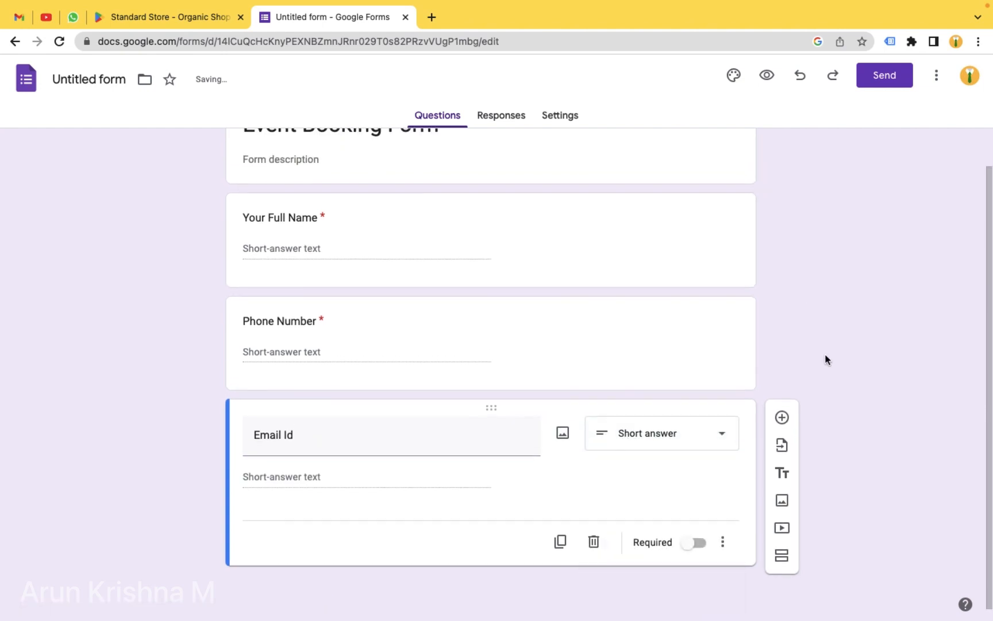
left_click(695, 544)
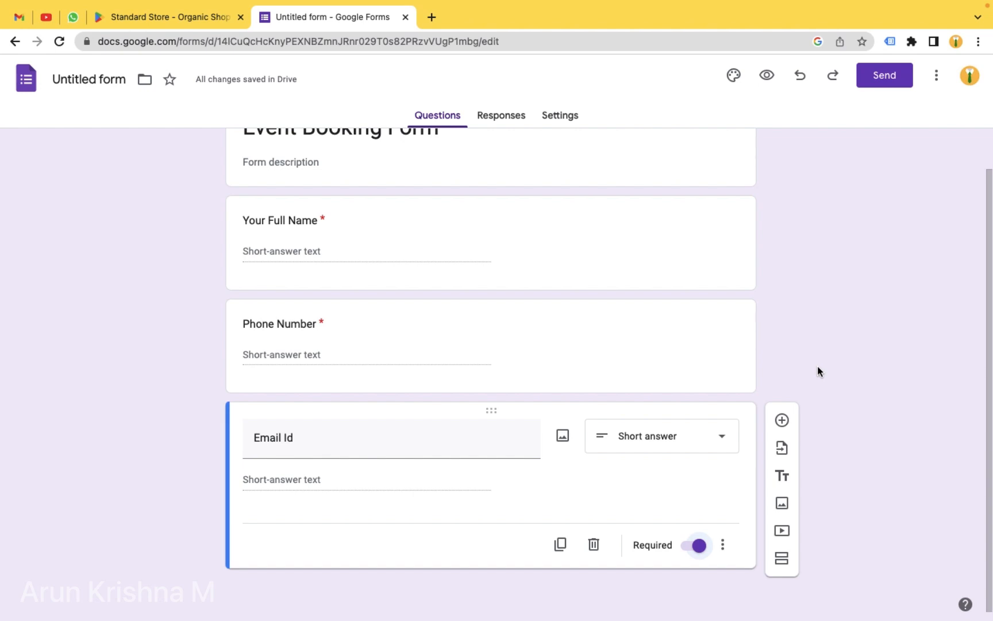
left_click(785, 423)
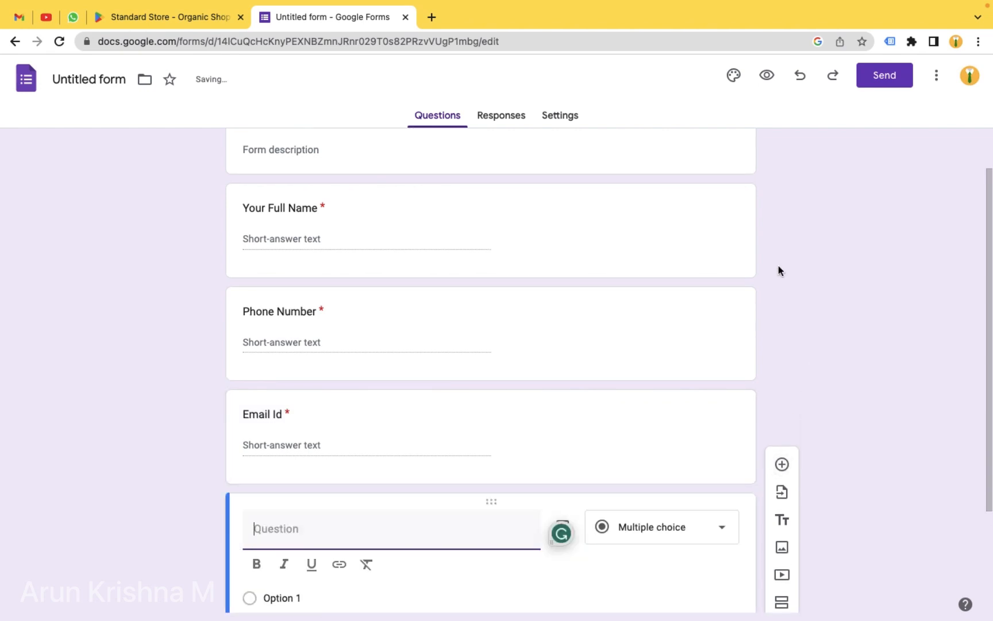
- Title the fourth question 'Select Your Event' and make it a drop-down
key("ctrl+Left")
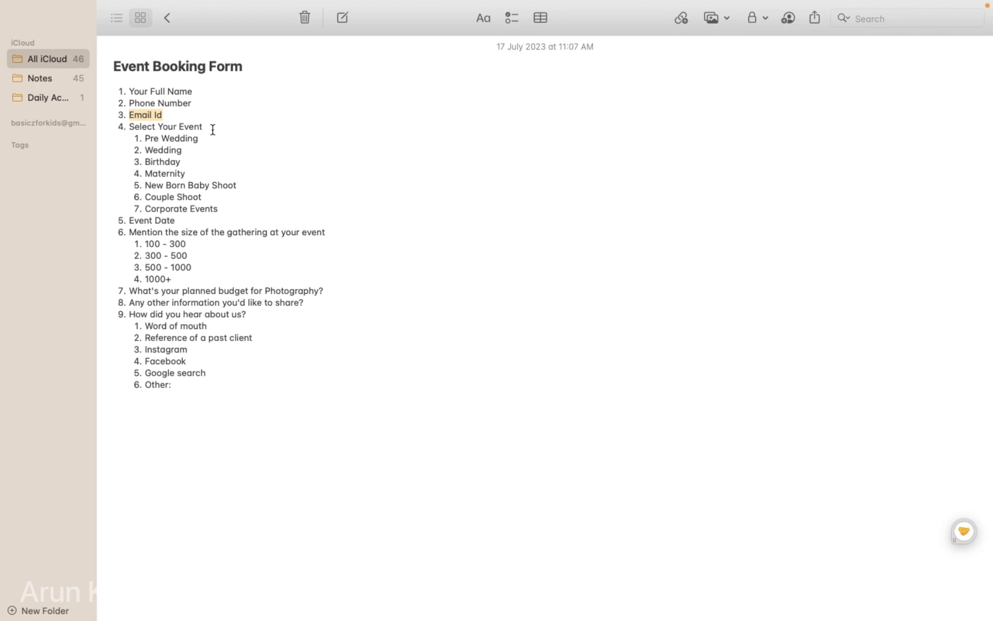
left_click_drag(204, 127, 128, 127)
key("super+c")
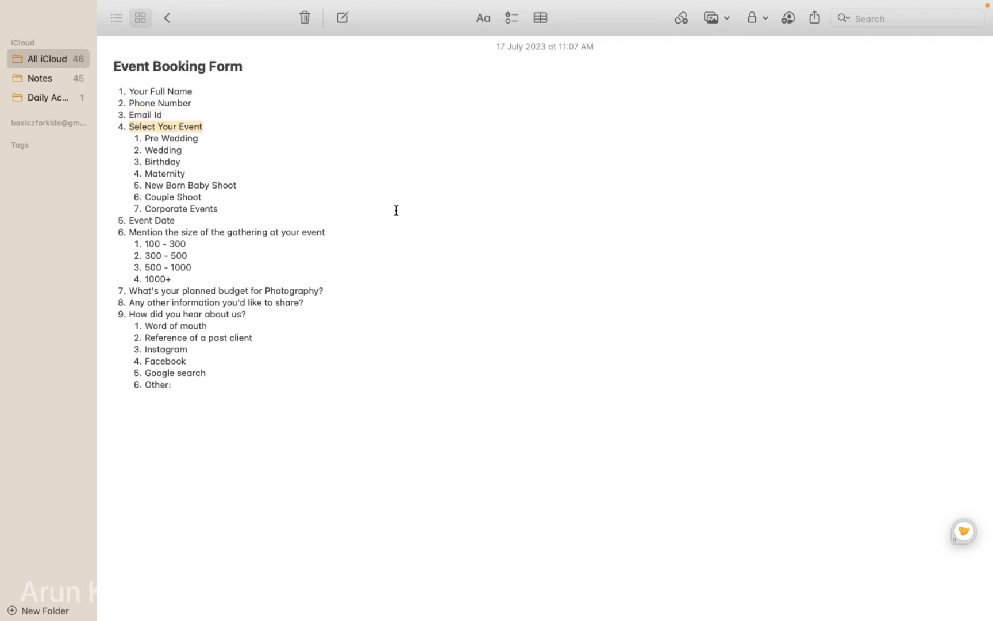
key("ctrl+Right")
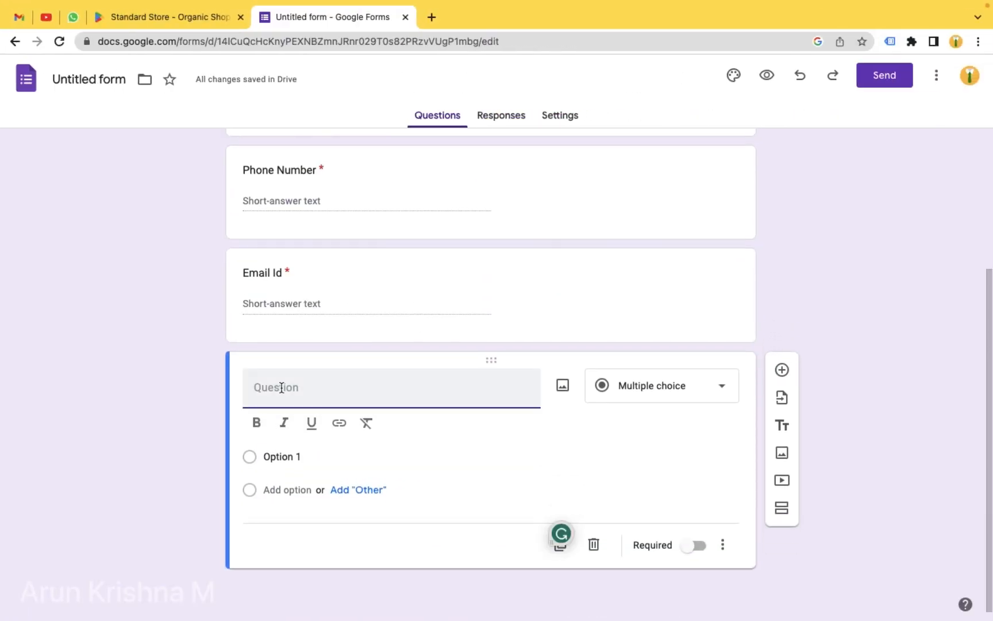
key("super+v")
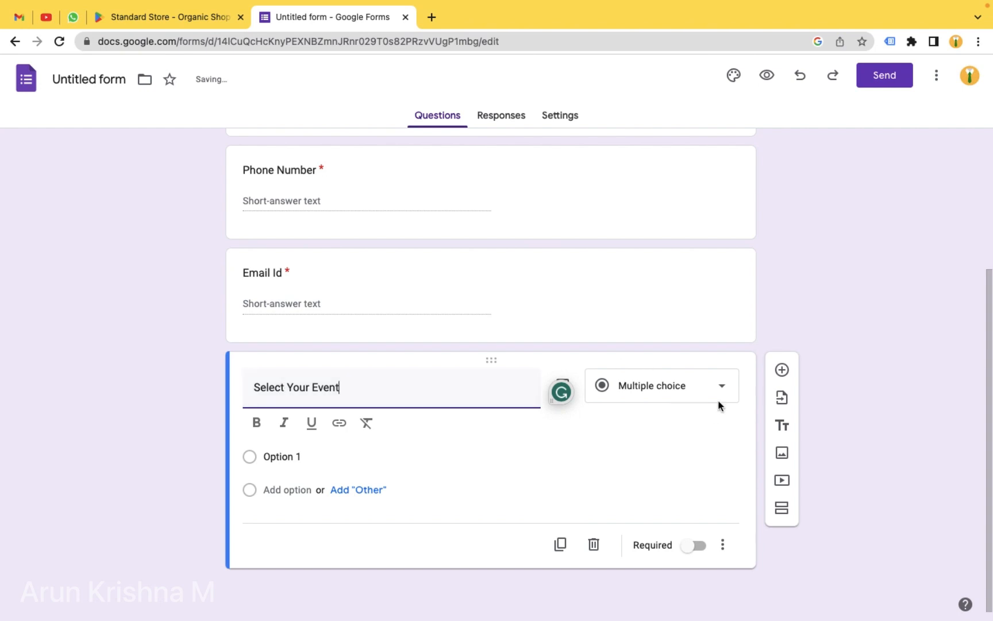
left_click(727, 397)
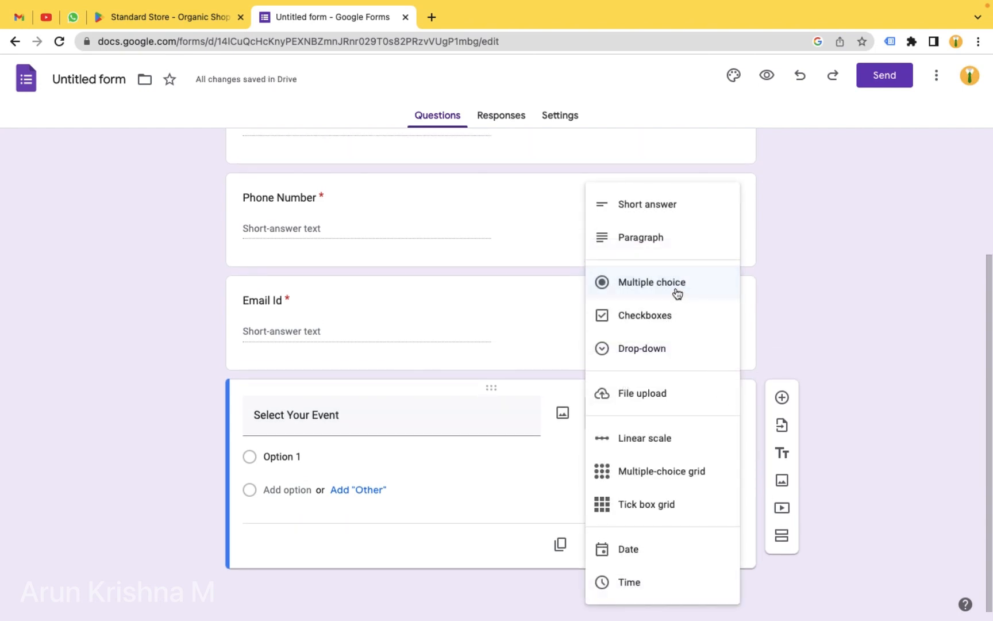
left_click(654, 349)
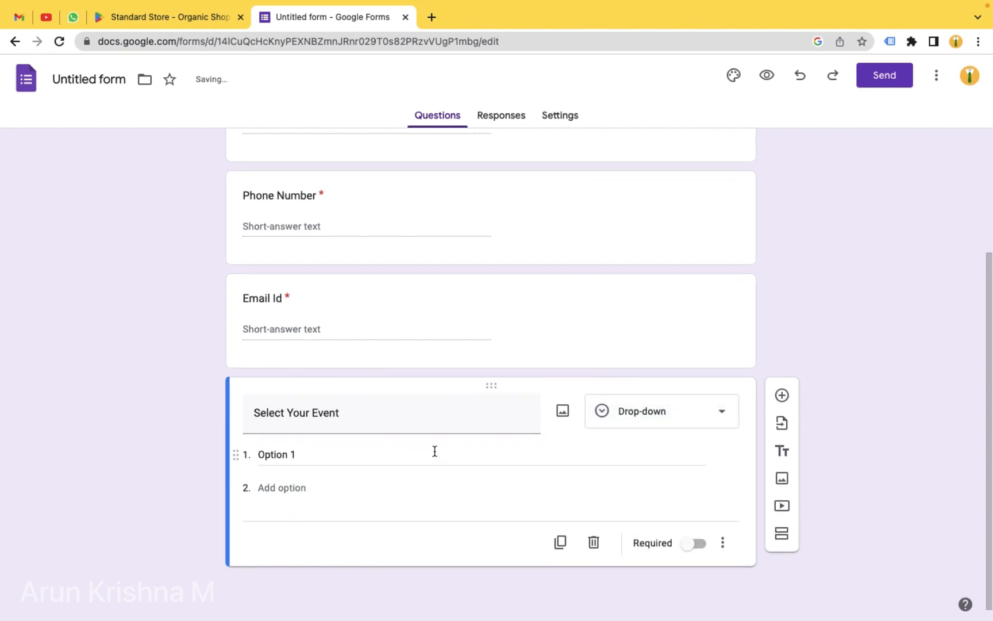
- Set the first drop-down option to 'Pre Wedding', removing the stray numbering
key("ctrl+Left")
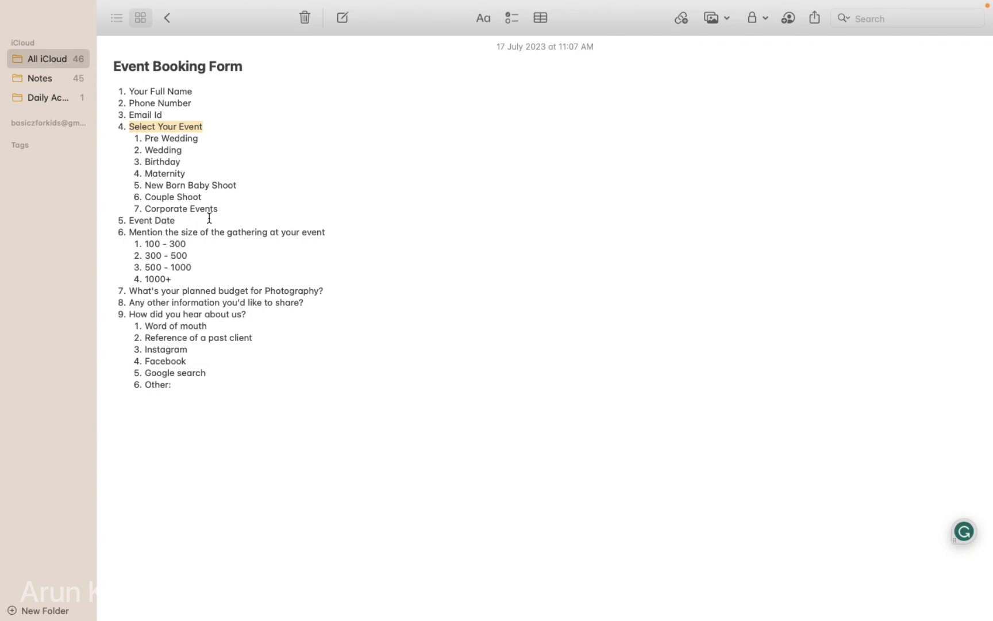
left_click_drag(199, 138, 146, 139)
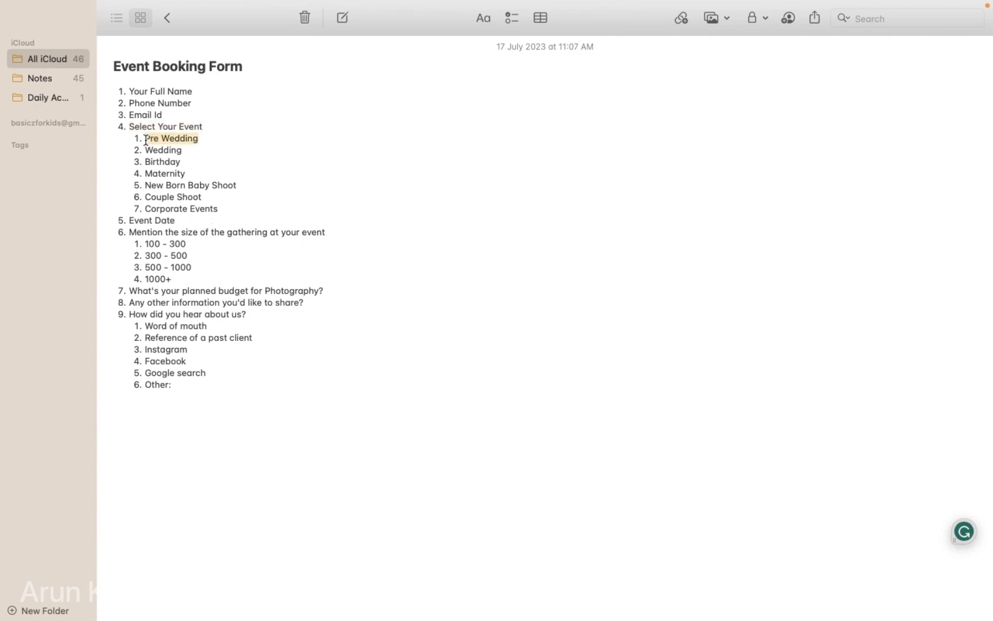
key("ctrl+Right")
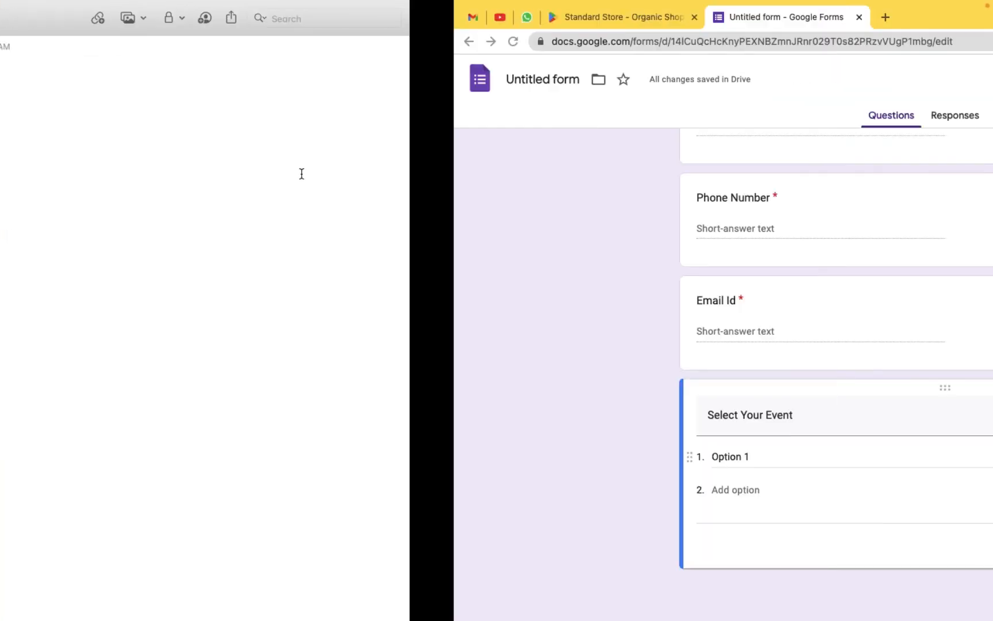
left_click(280, 456)
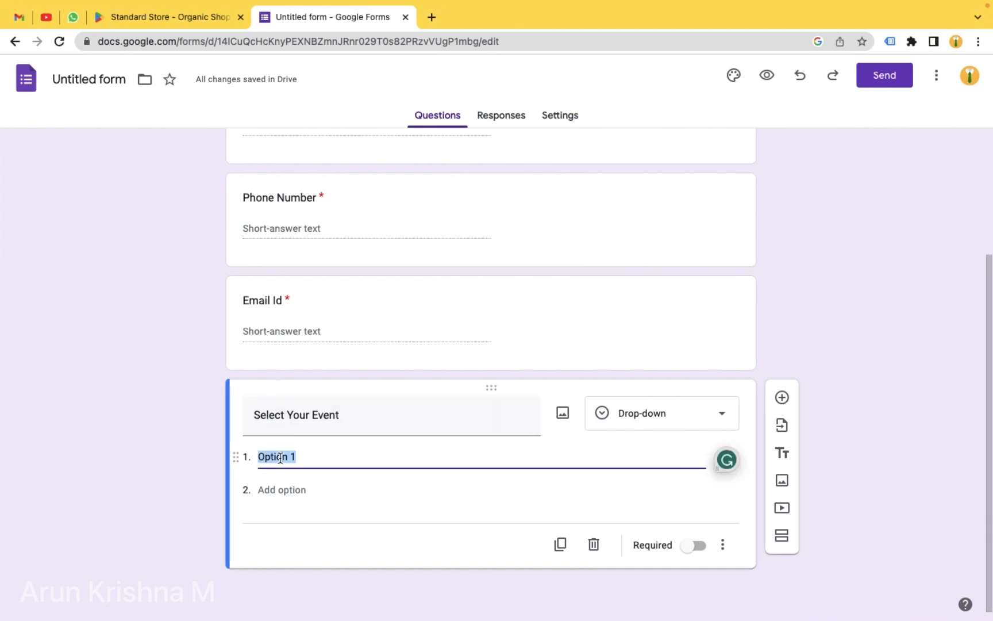
type("1. Pre Wedding")
left_click(271, 455)
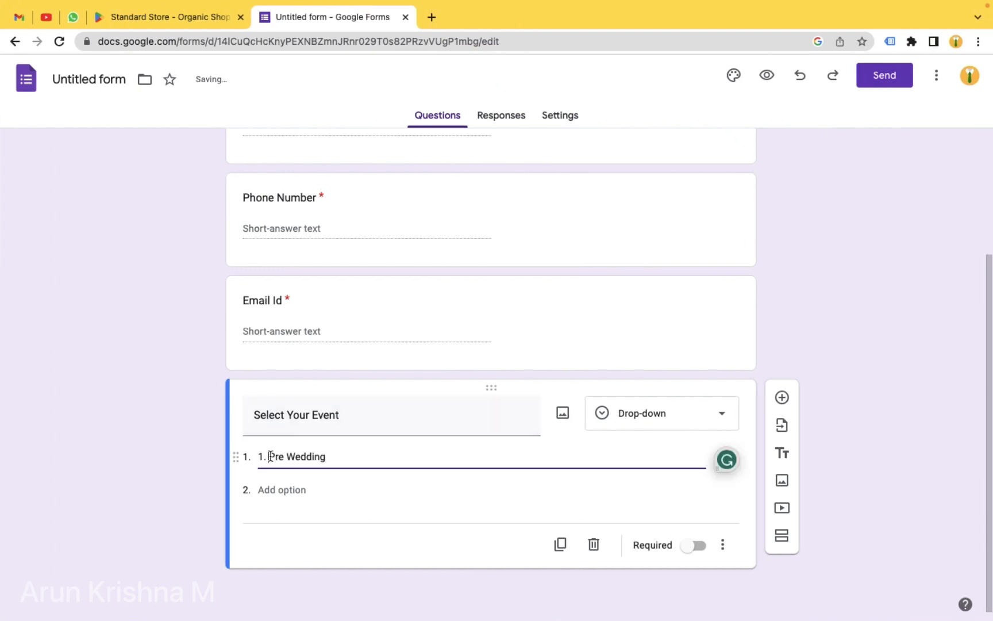
key("BackSpace")
key("BackSpace")
key("BackSpace")
- Add 'Wedding' as the second drop-down option without its numbering prefix
key("ctrl+Left")
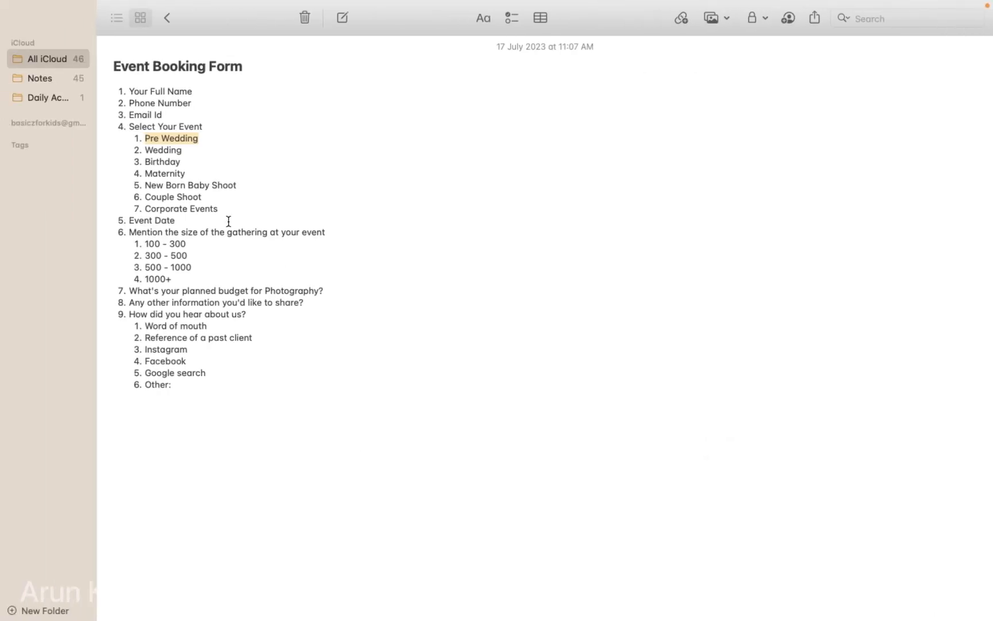
triple_click(154, 147)
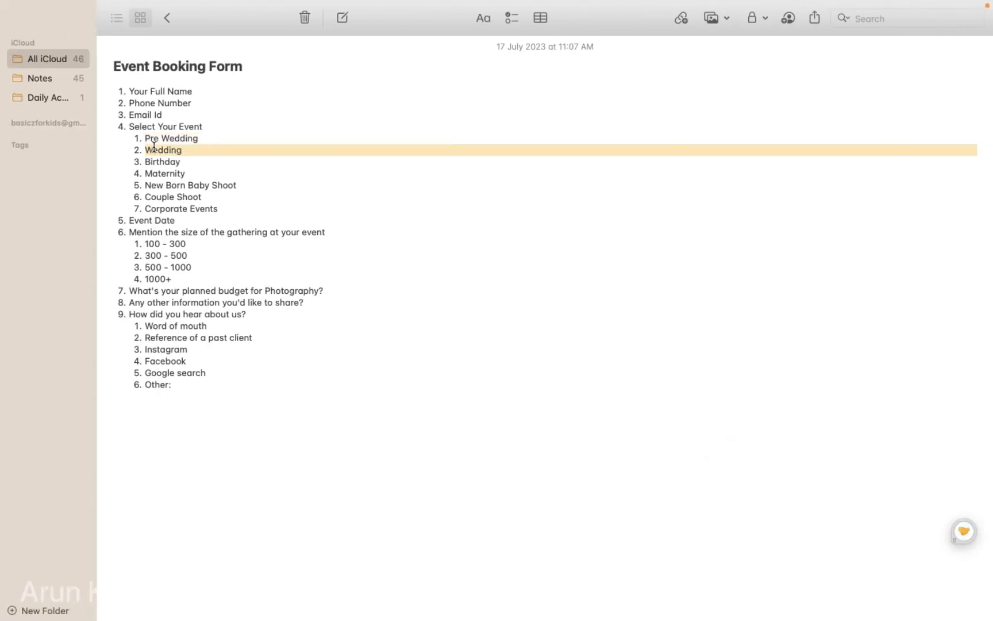
key("ctrl+Right")
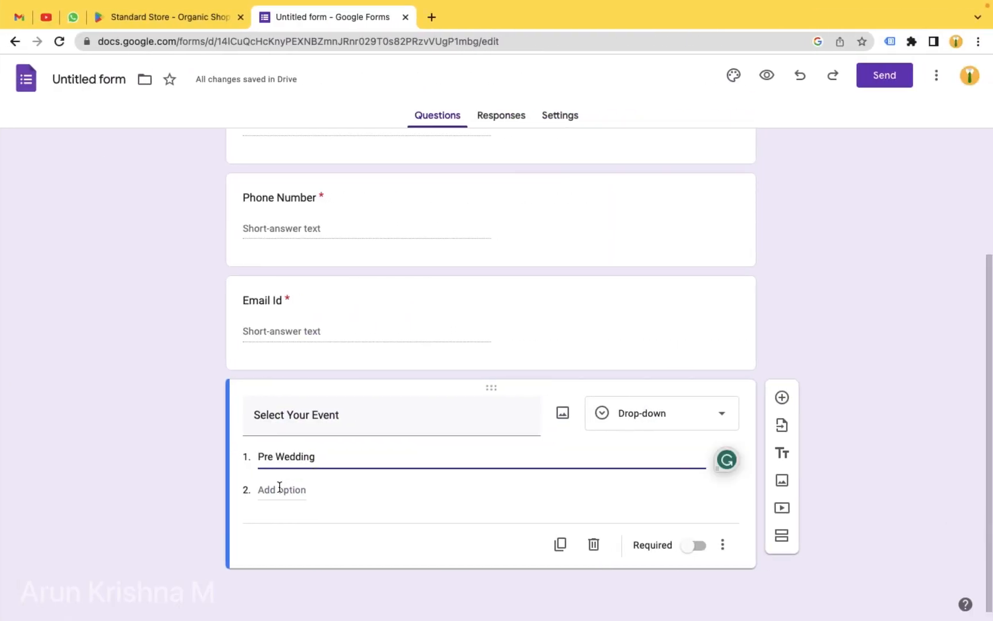
left_click(279, 486)
type("2. Wedding")
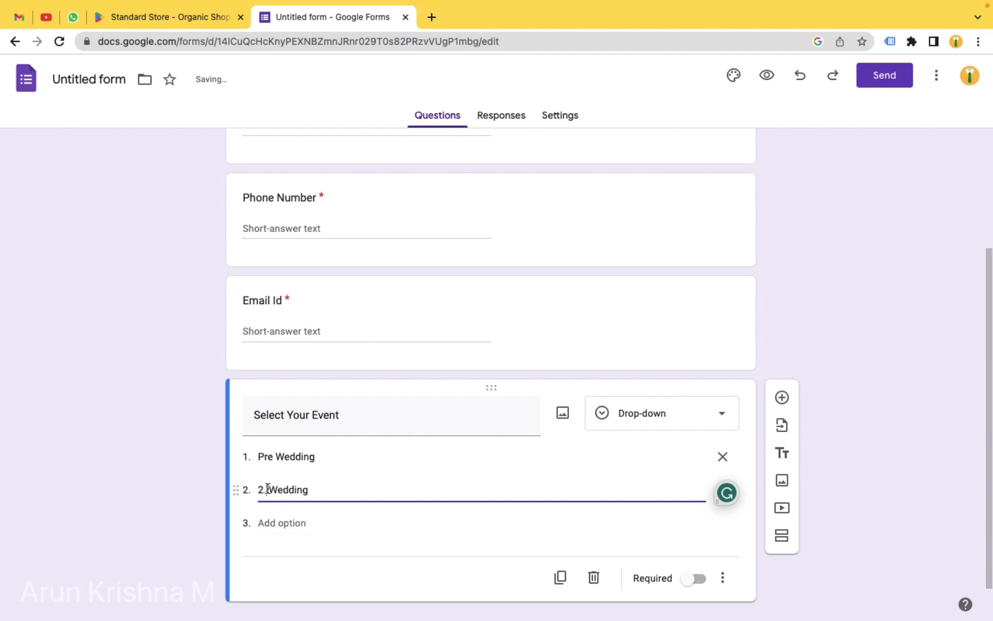
left_click(268, 487)
key("BackSpace")
key("BackSpace")
- Add 'Birthday' as the third drop-down option, stripping the numbering prefix
key("ctrl+Left")
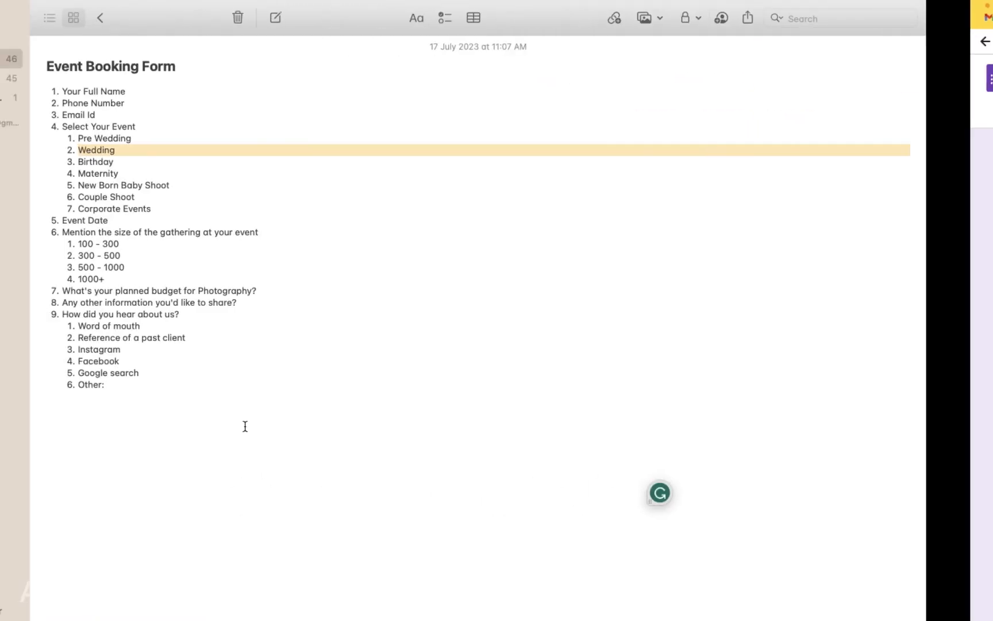
left_click_drag(182, 162, 148, 162)
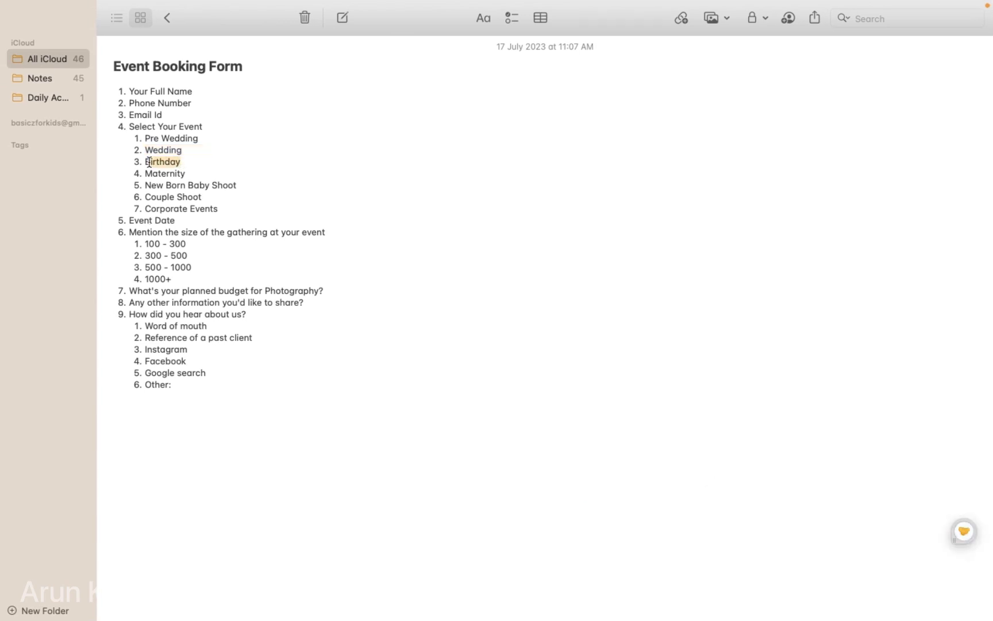
key("ctrl+Right")
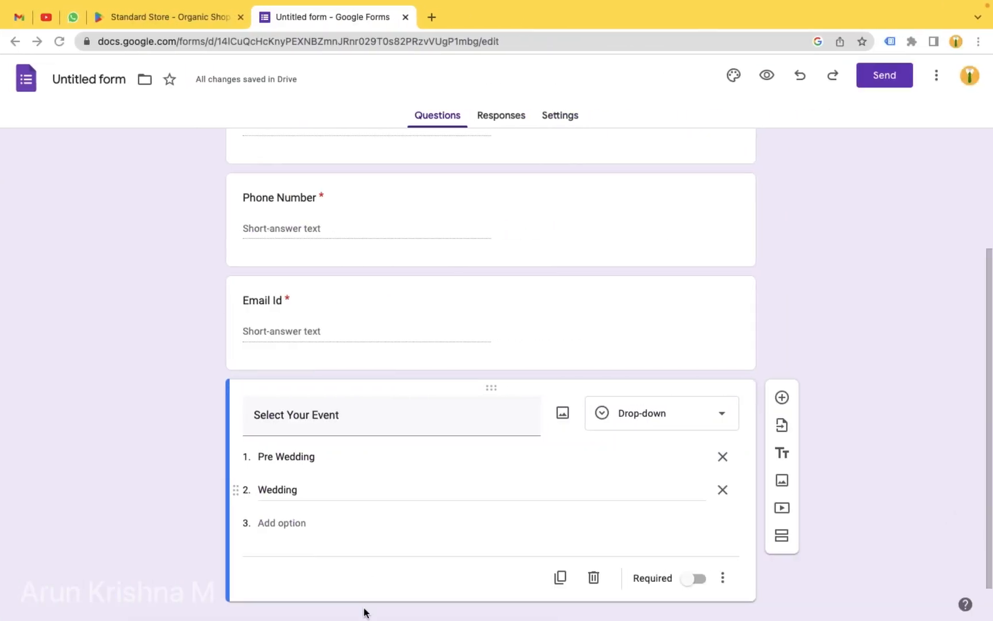
left_click(302, 520)
type("3. Birthday")
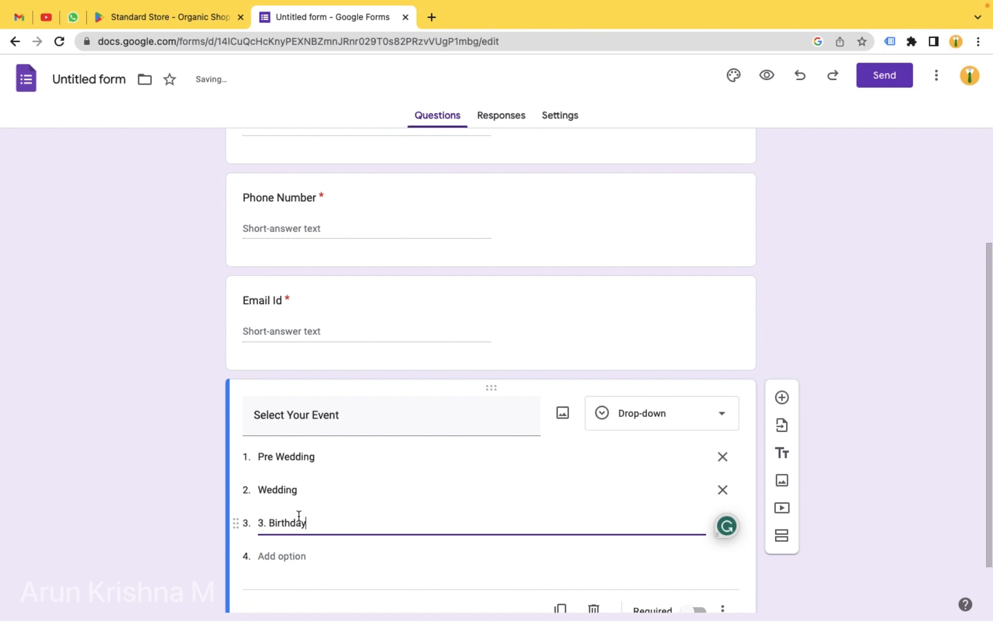
left_click(269, 457)
key("BackSpace")
key("BackSpace")
key("BackSpace")
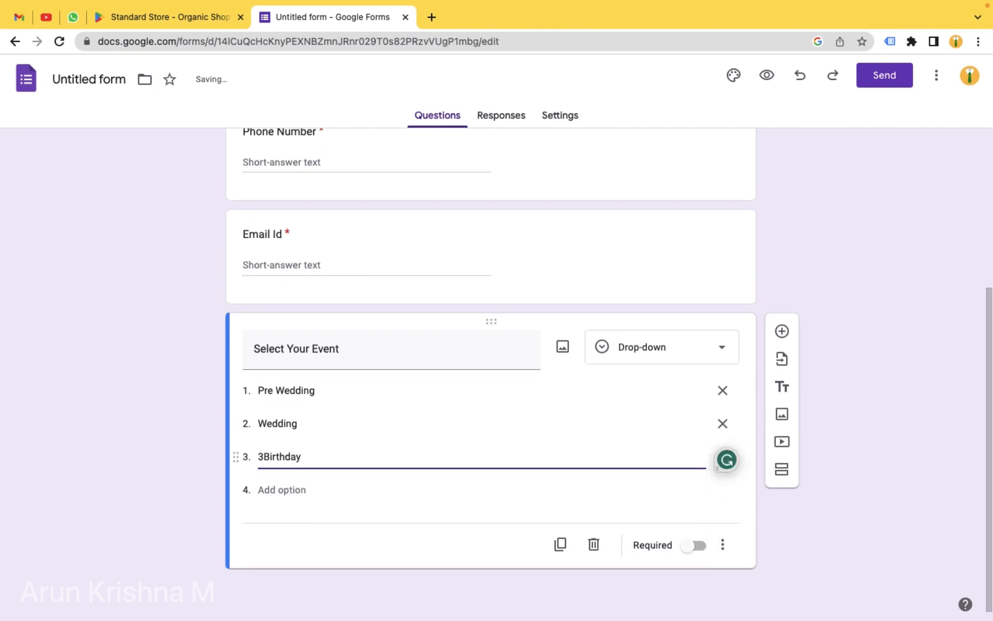
key("ctrl+Left")
key("ctrl+Right")
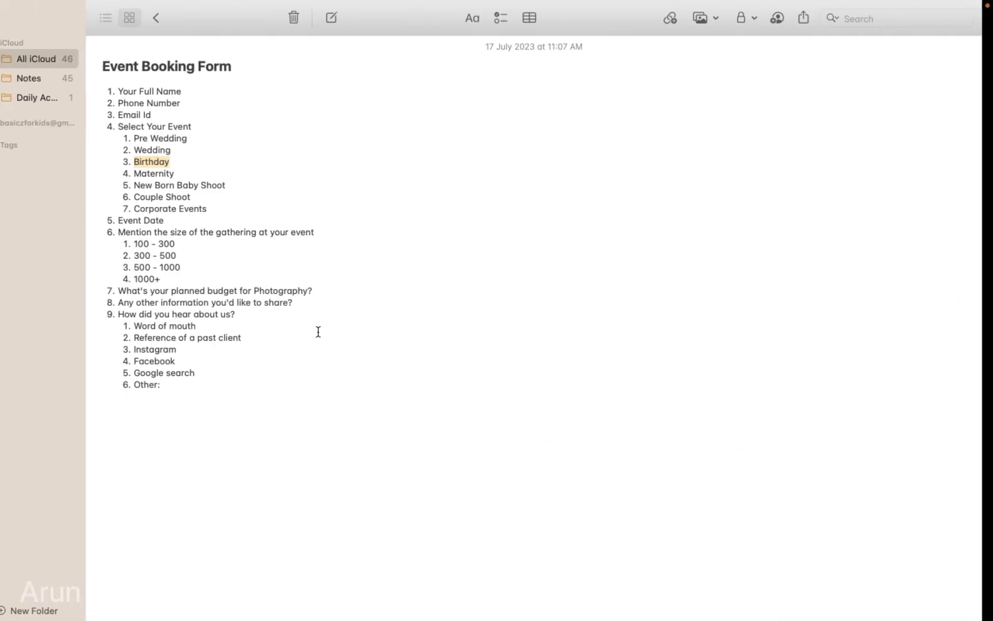
- Add 'Maternity' and 'New Born Baby' as the fourth and fifth options
left_click(290, 488)
type("M")
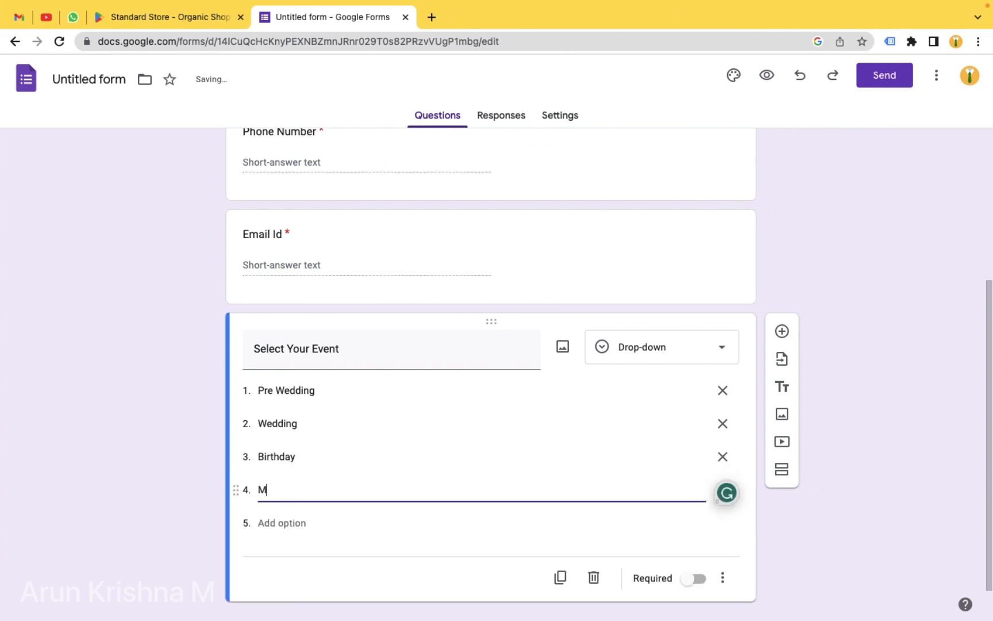
type("aternity")
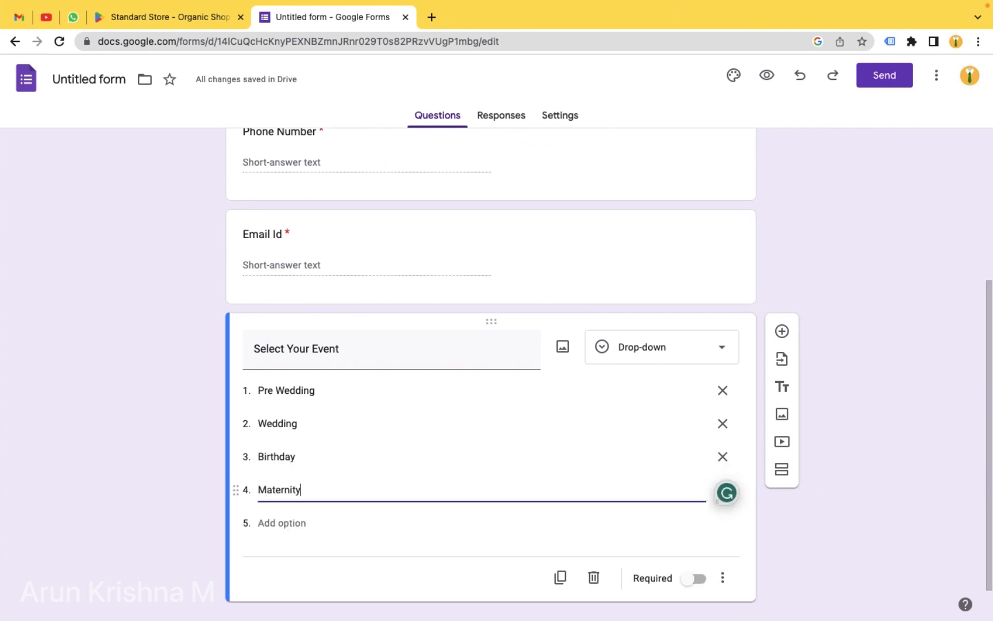
left_click(299, 523)
type("Ne")
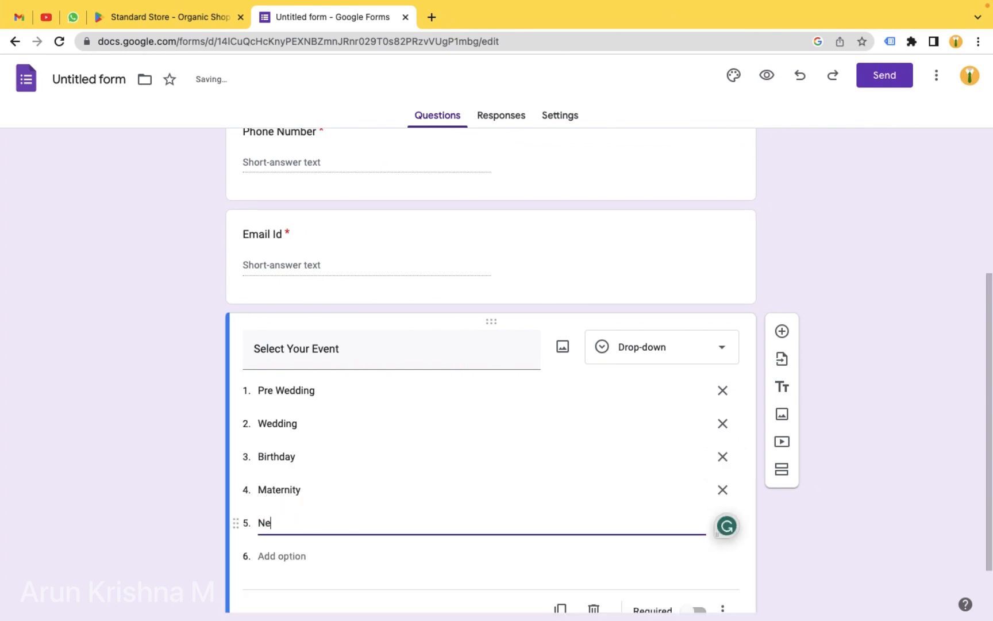
type("w Born ")
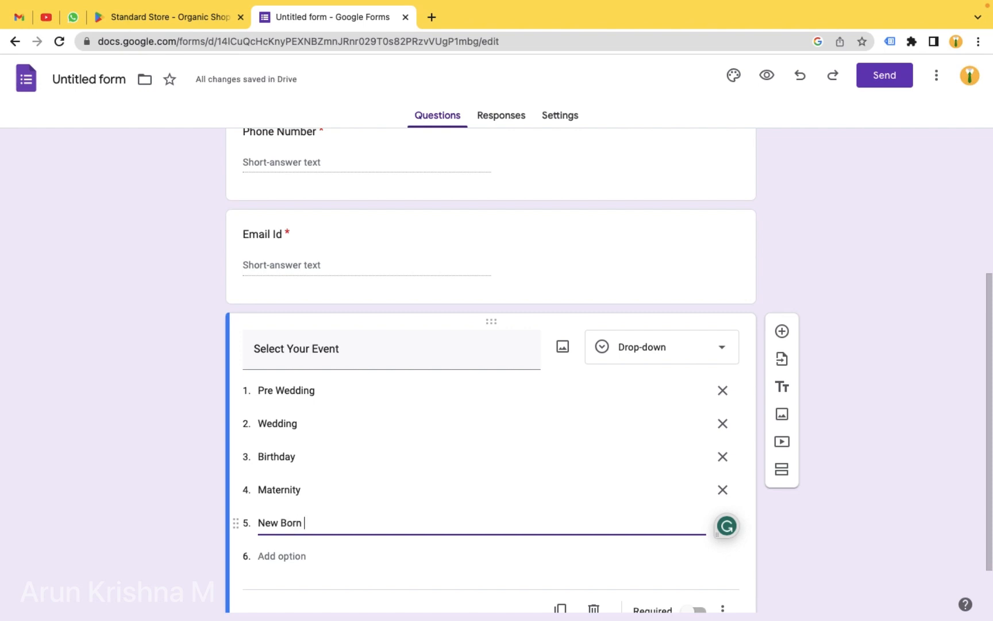
type("Ba")
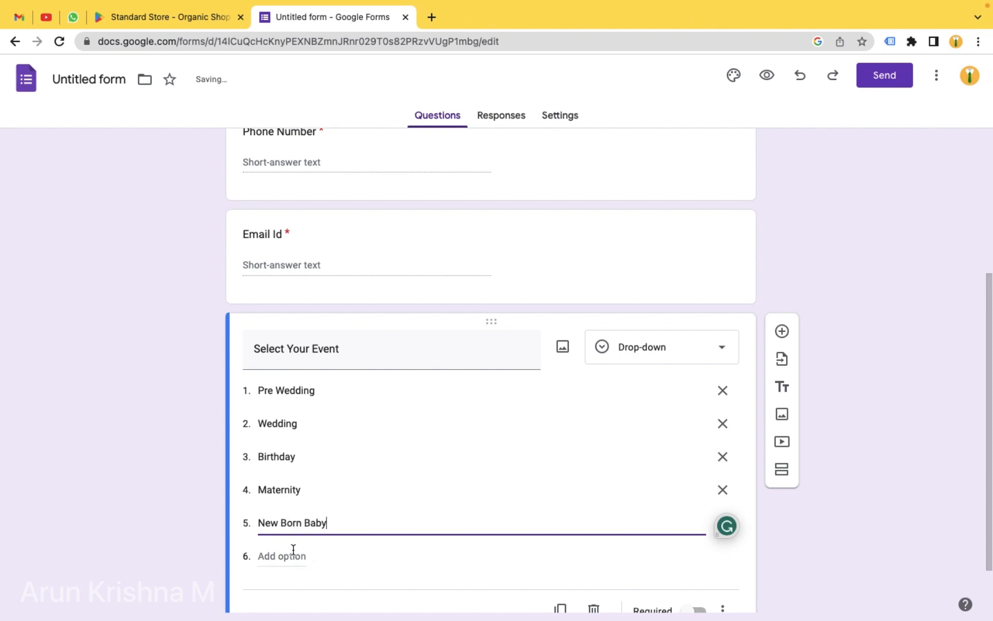
type("by")
- Add 'Couple Shoot' as the sixth drop-down option without its numbering
left_click(293, 549)
key("super+Tab")
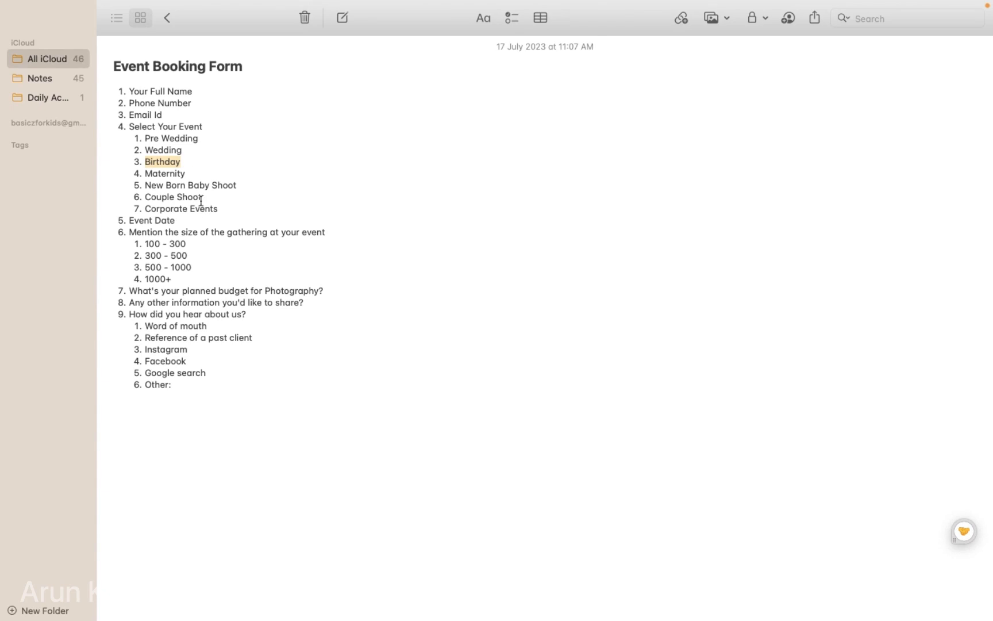
left_click_drag(201, 200, 147, 199)
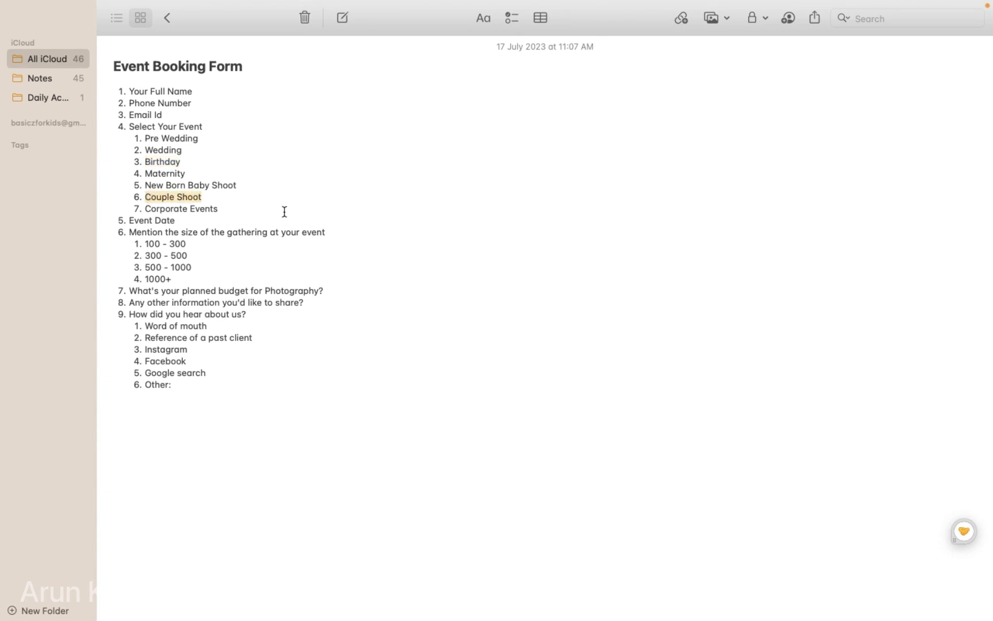
key("super+Tab")
scroll(284, 510, "down", 3)
left_click(295, 457)
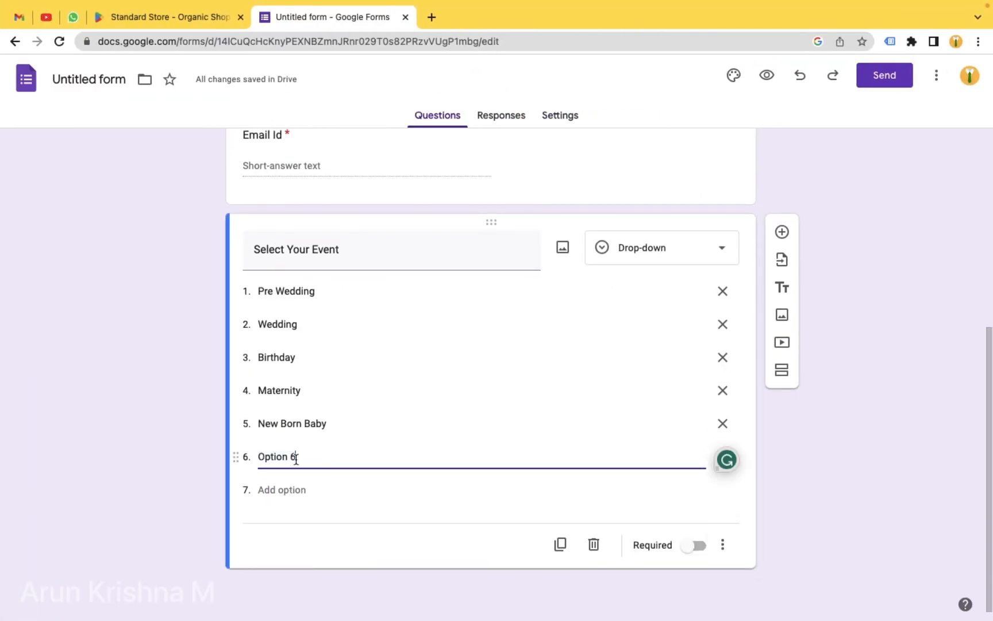
left_click_drag(295, 459, 258, 457)
type("6. Couple Shoot")
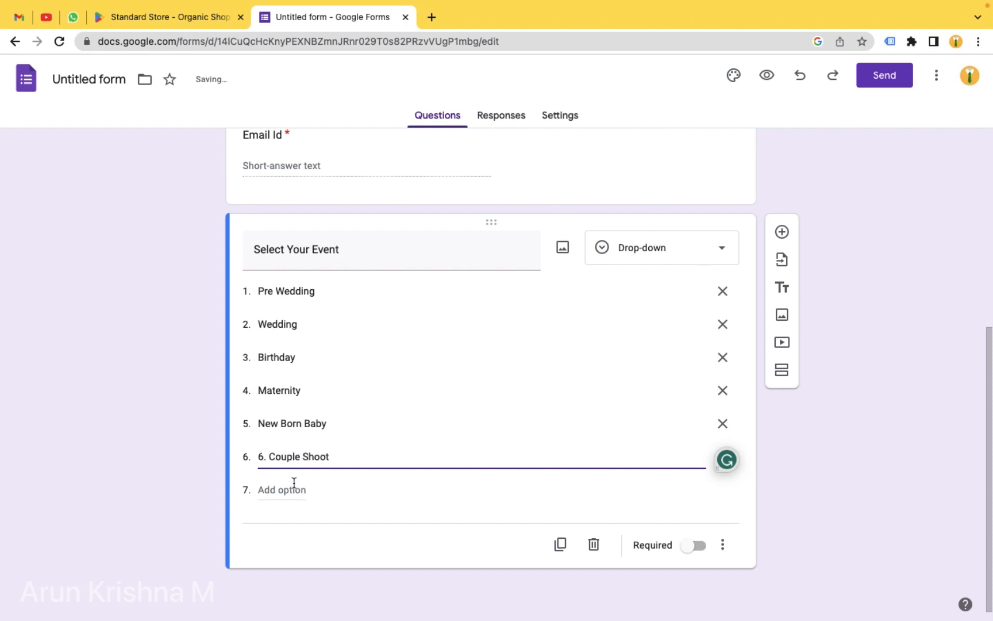
left_click(270, 457)
key("BackSpace")
key("BackSpace")
key("BackSpace")
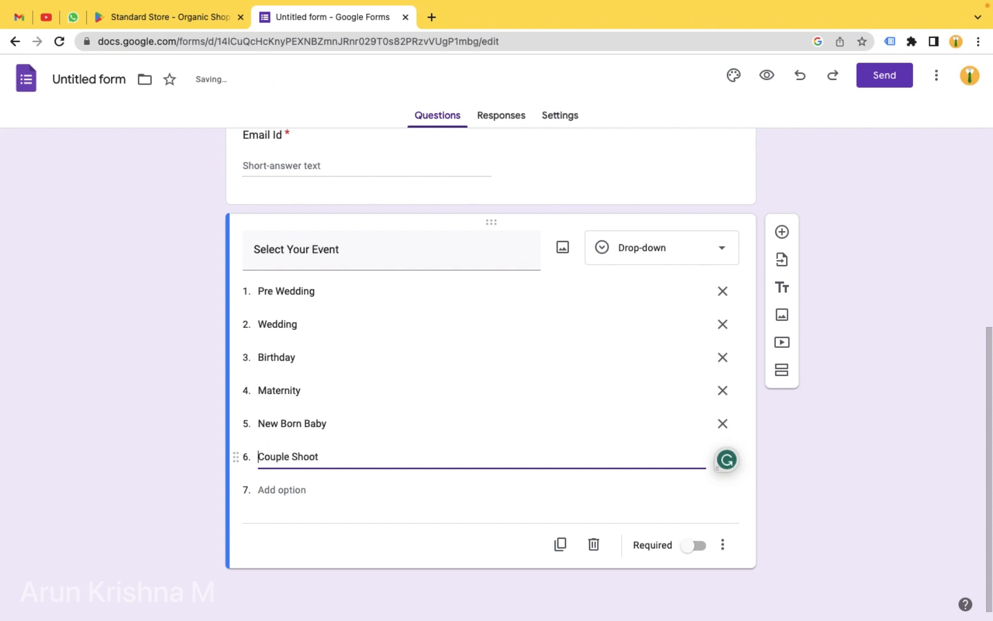
- Add 'Corporate Events' as the seventh drop-down option without its numbering
key("super+Tab")
triple_click(181, 209)
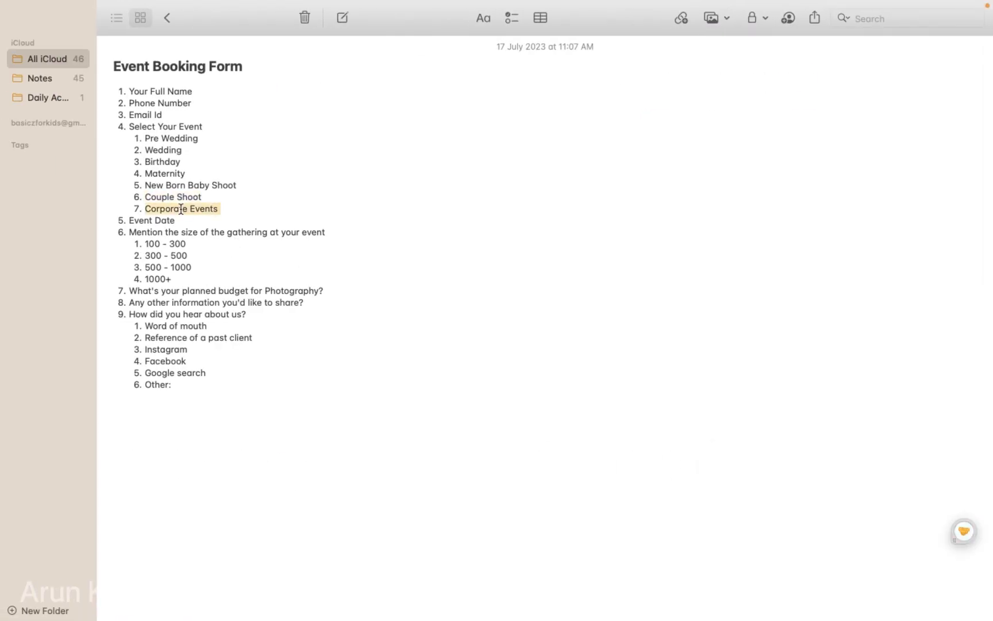
key("super+Tab")
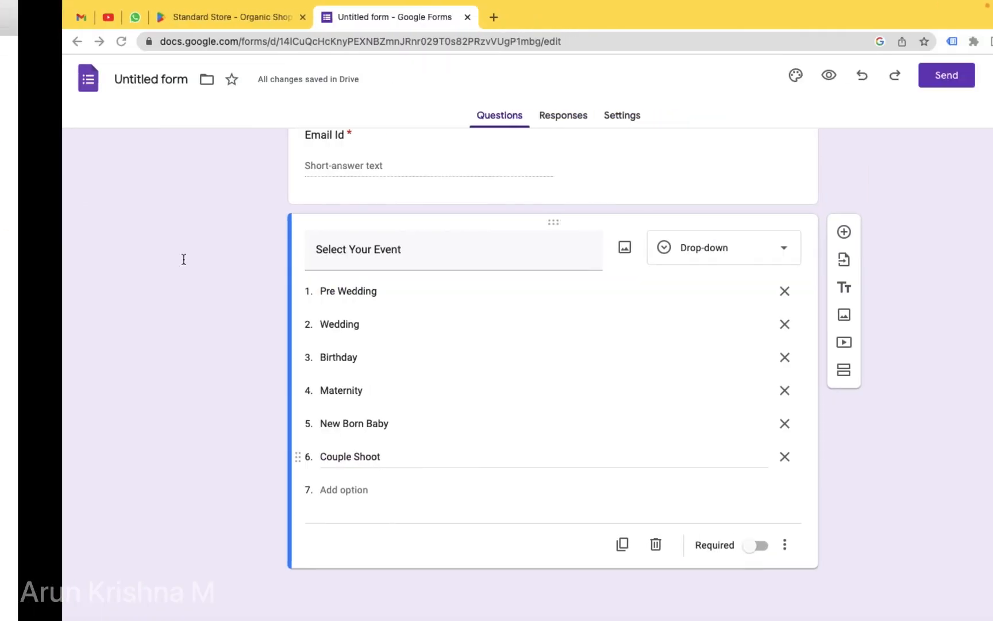
left_click(285, 489)
type("7. Corporate Events")
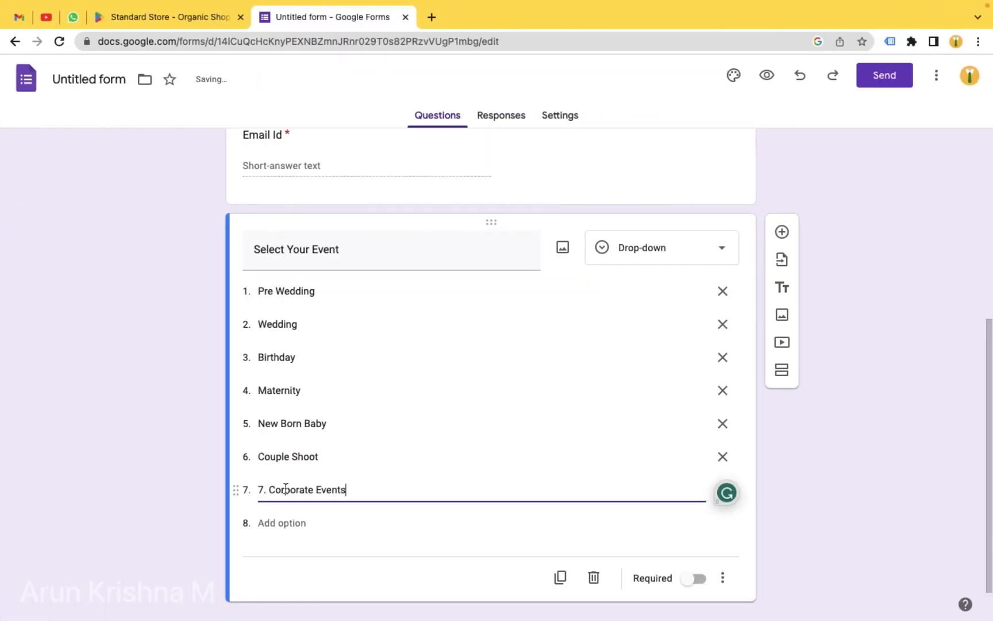
left_click(268, 489)
key("BackSpace")
key("BackSpace")
key("BackSpace")
left_click(848, 493)
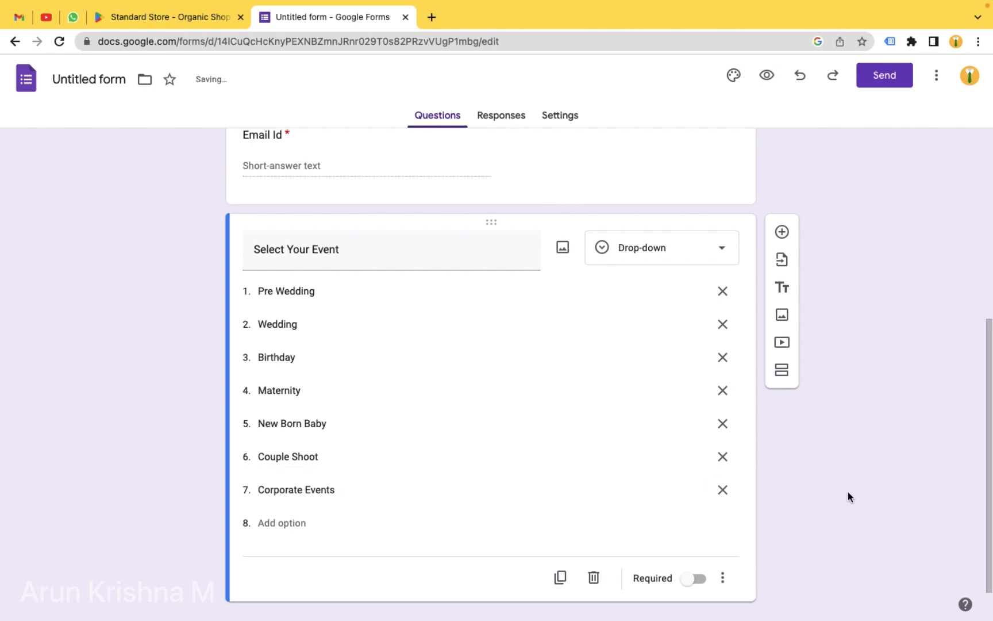
- Delete the extra eighth option, make Select Your Event required, and add a question
scroll(824, 488, "down", 1)
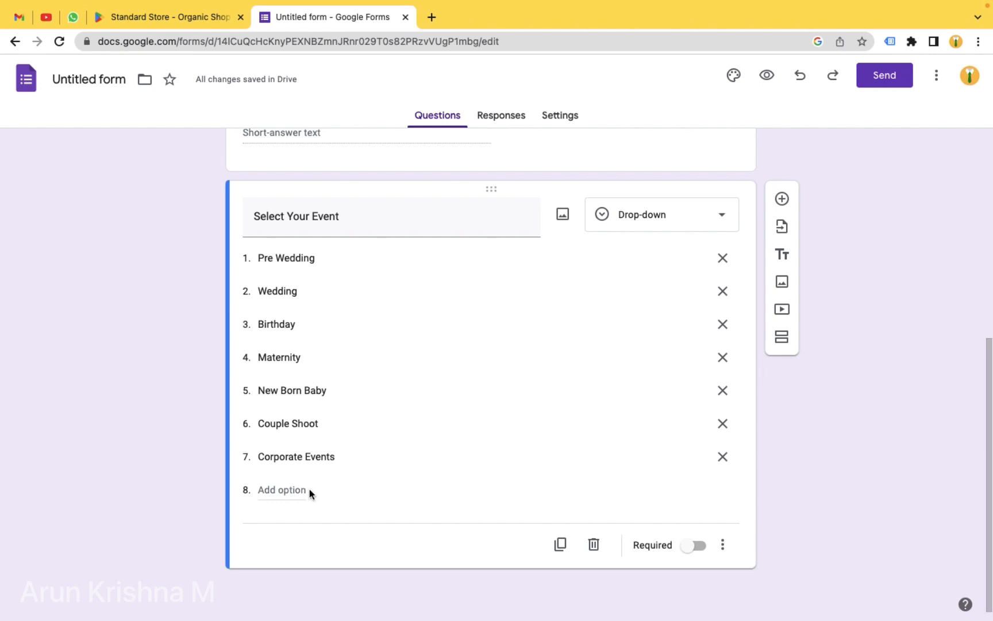
left_click(274, 489)
left_click(824, 490)
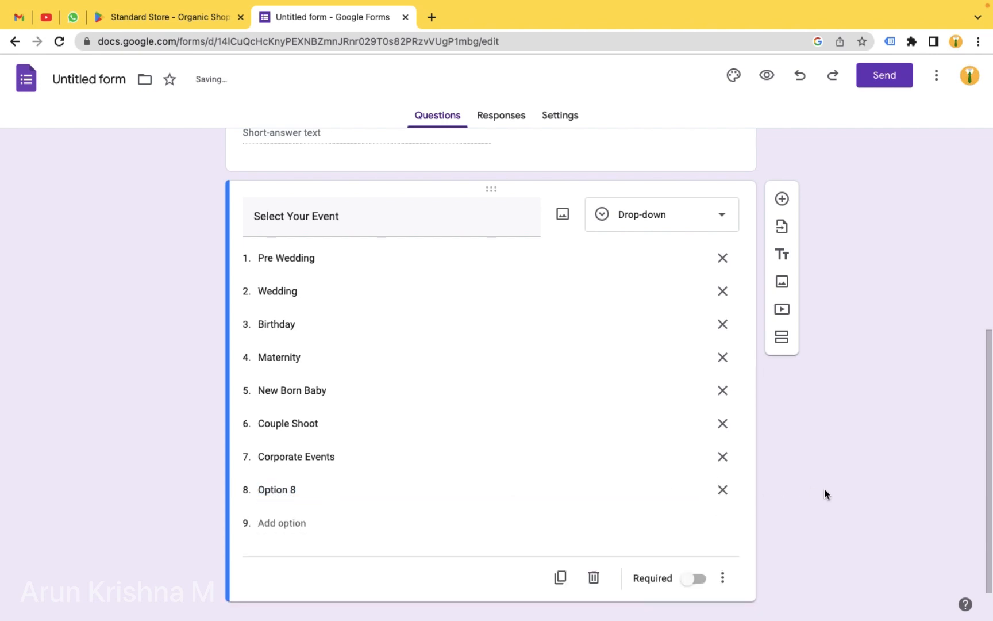
left_click(723, 490)
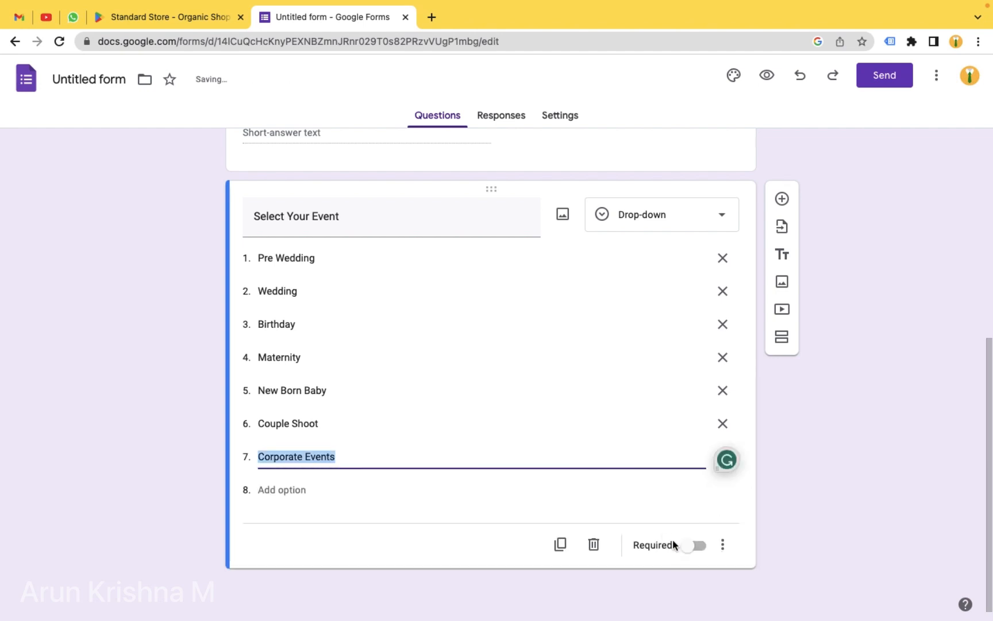
left_click(695, 545)
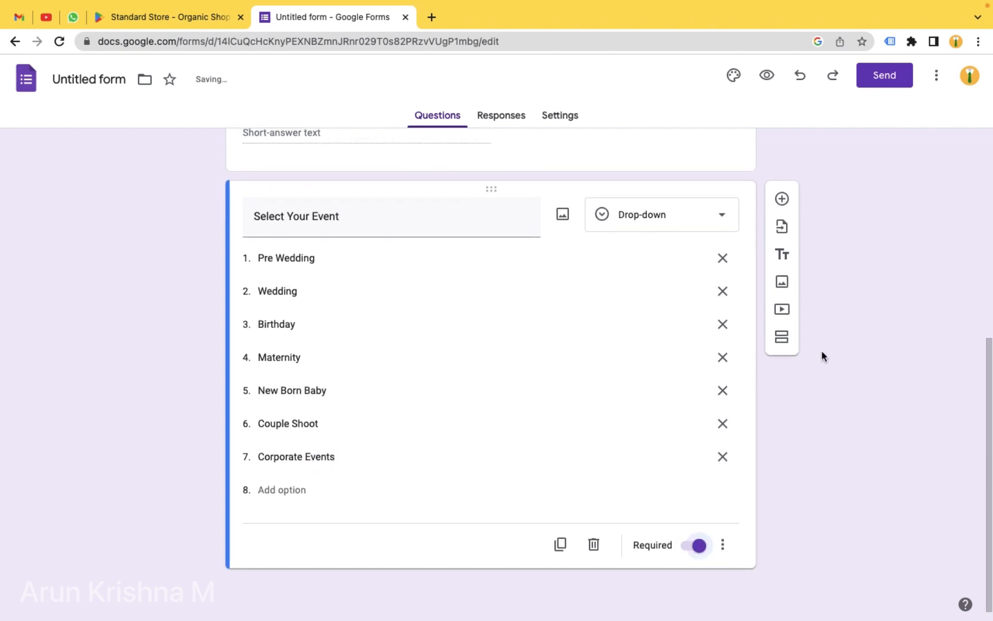
left_click(782, 199)
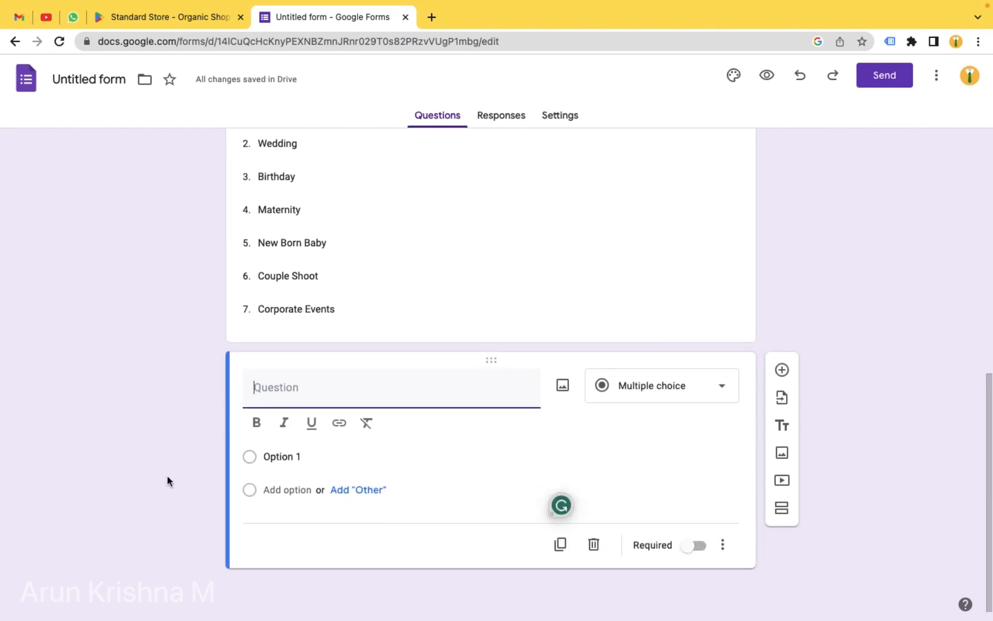
- Title the new question 'Event Date', keep the Date type, mark it required, and add another question
key("super+Tab")
left_click_drag(179, 222, 131, 221)
key("super+c")
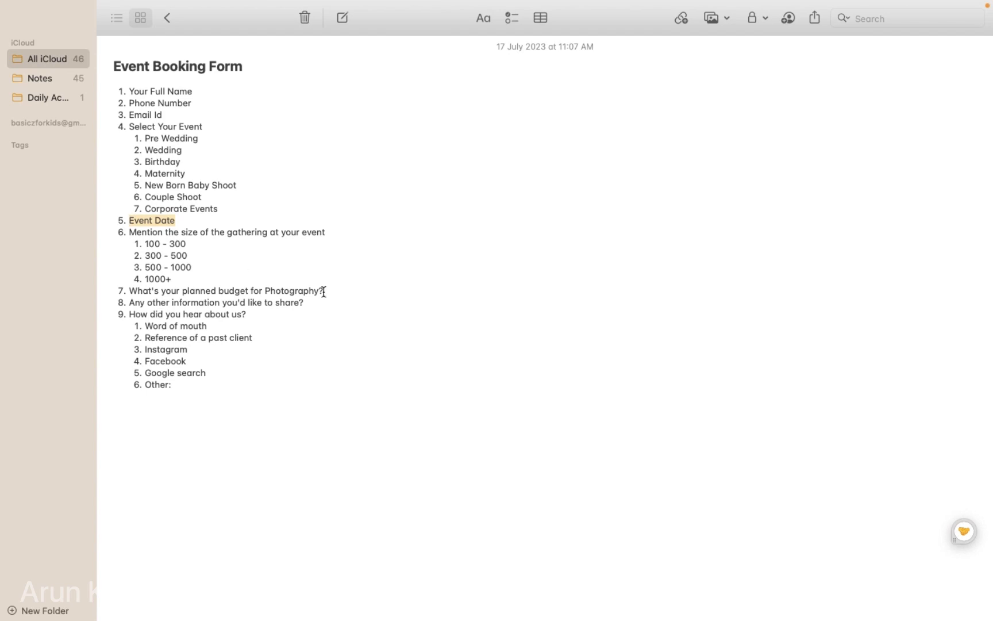
key("super+Tab")
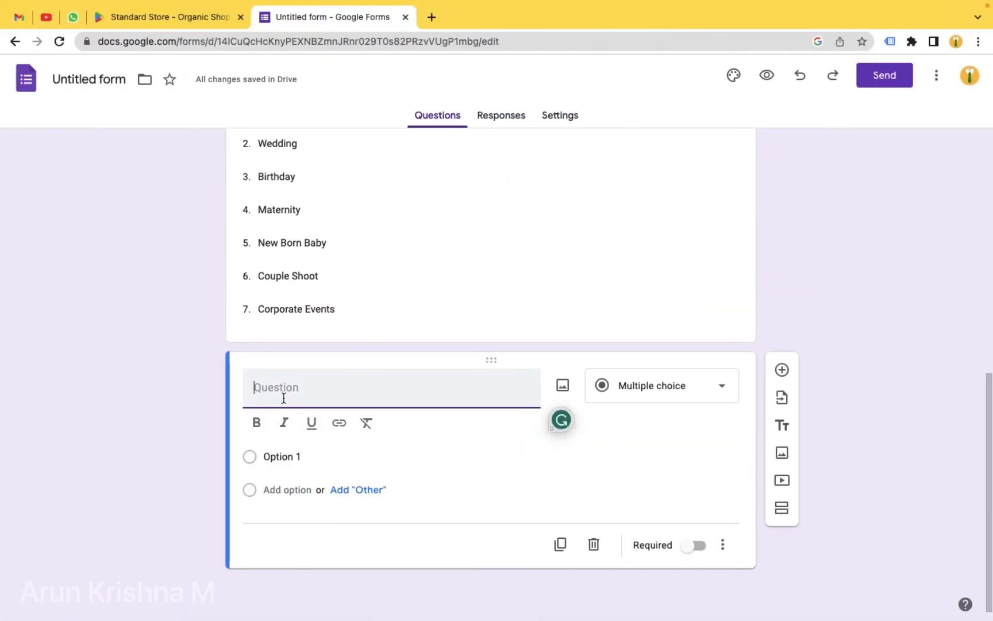
key("super+v")
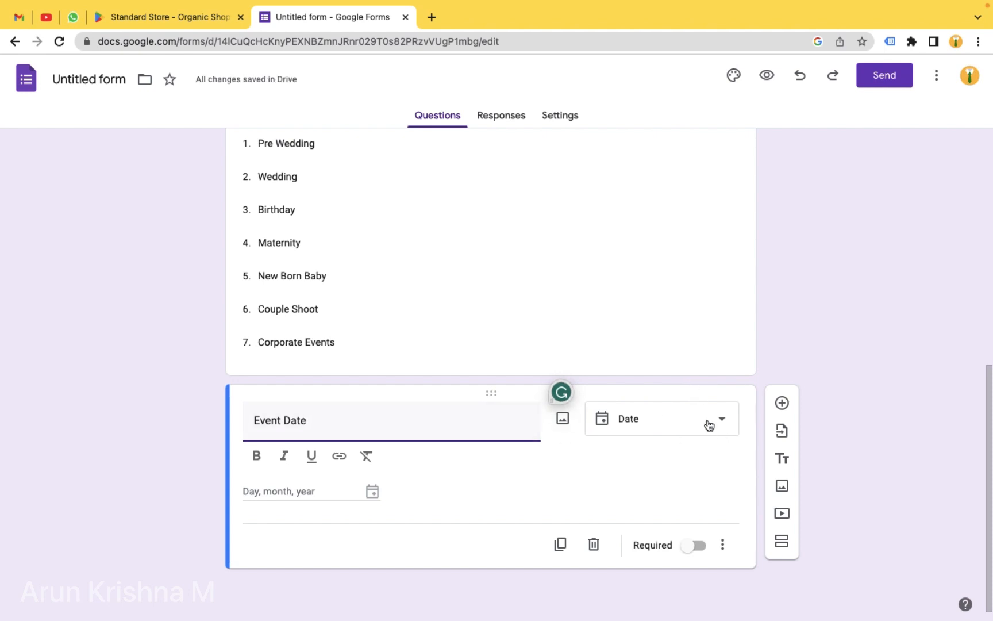
left_click(725, 425)
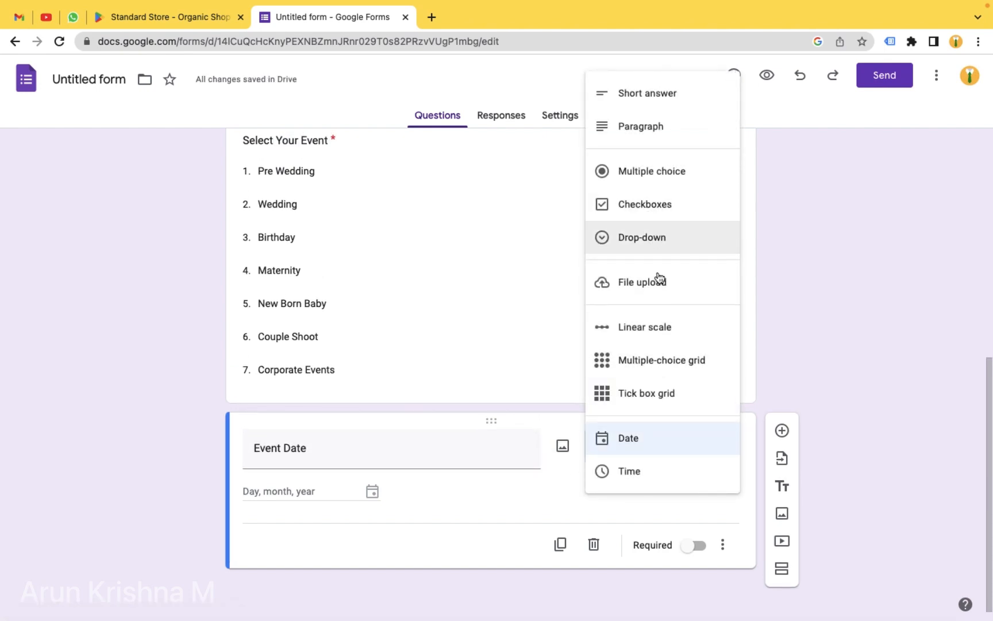
left_click(640, 442)
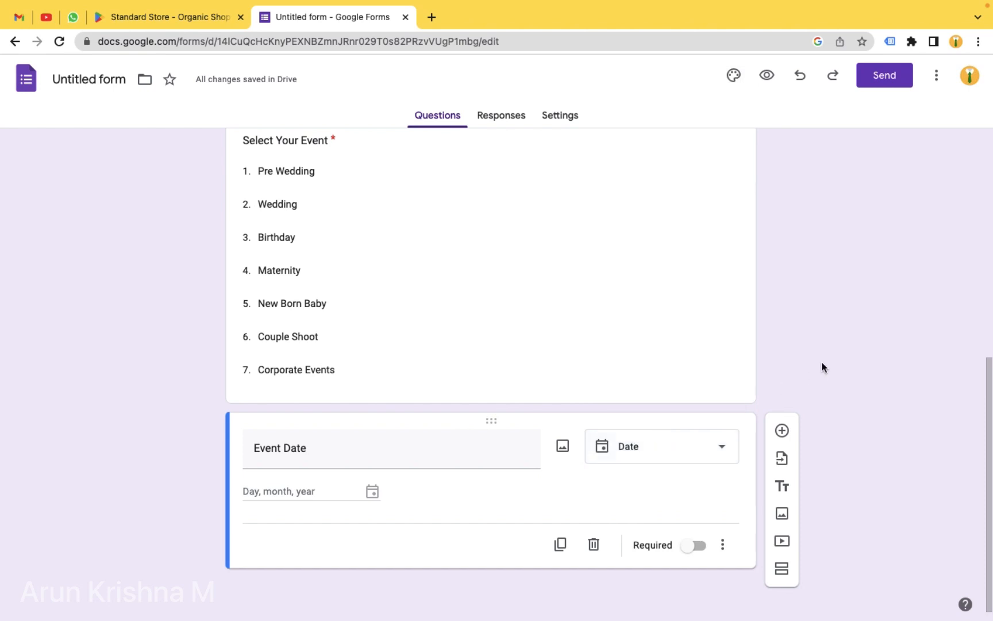
left_click(697, 546)
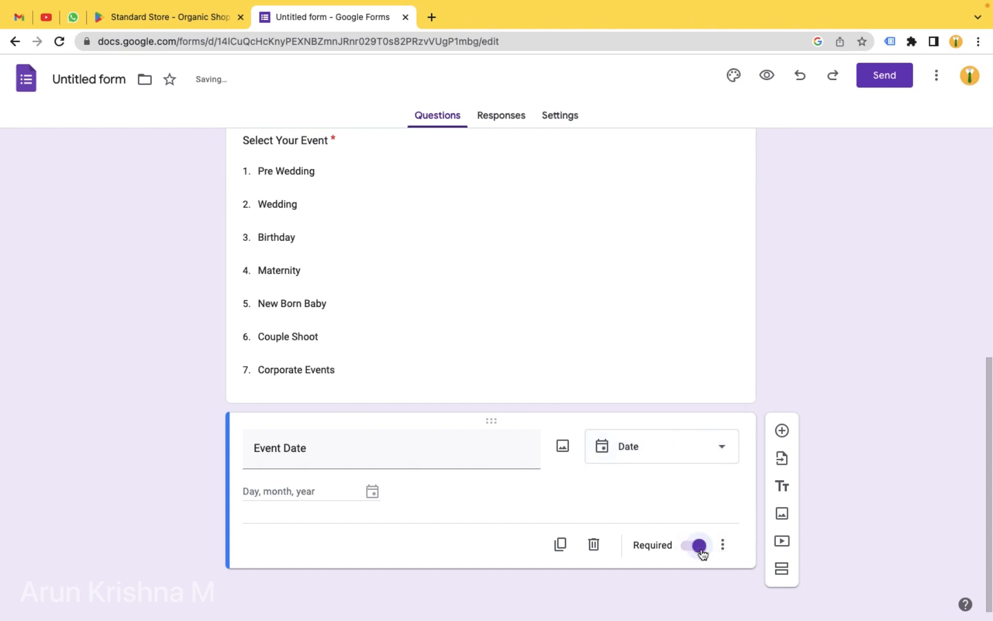
left_click(782, 432)
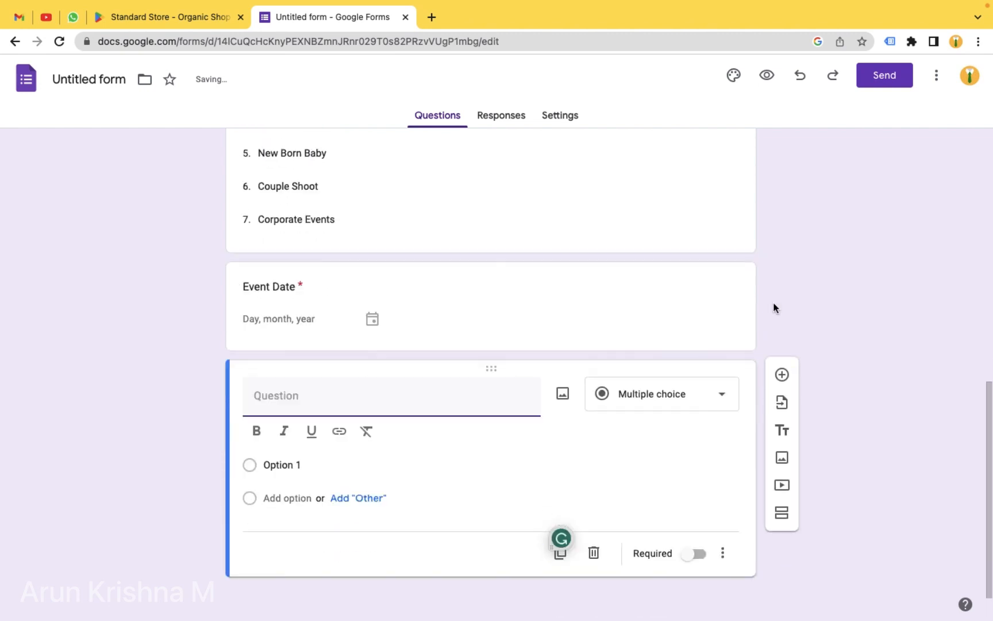
- Make 'Mention the size of the gathering at your event' a required short-answer question
key("ctrl+Left")
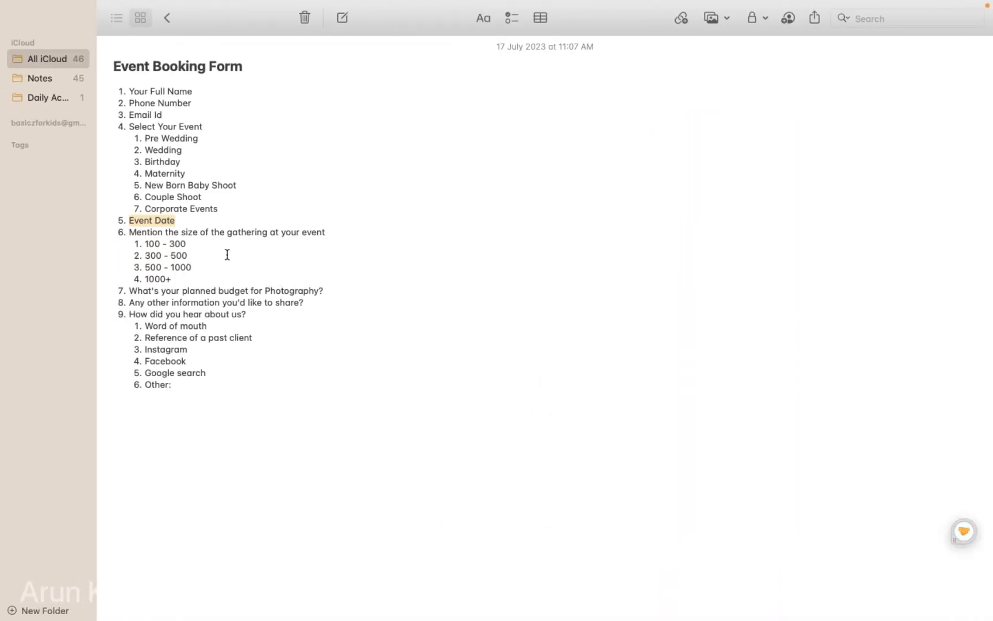
left_click_drag(130, 233, 335, 232)
key("super+c")
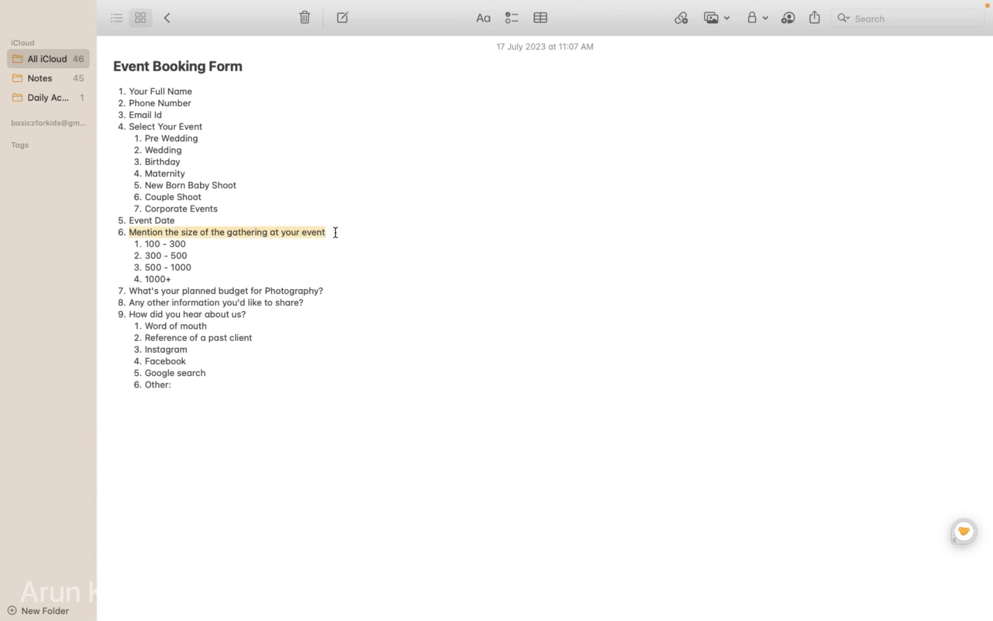
key("ctrl+Right")
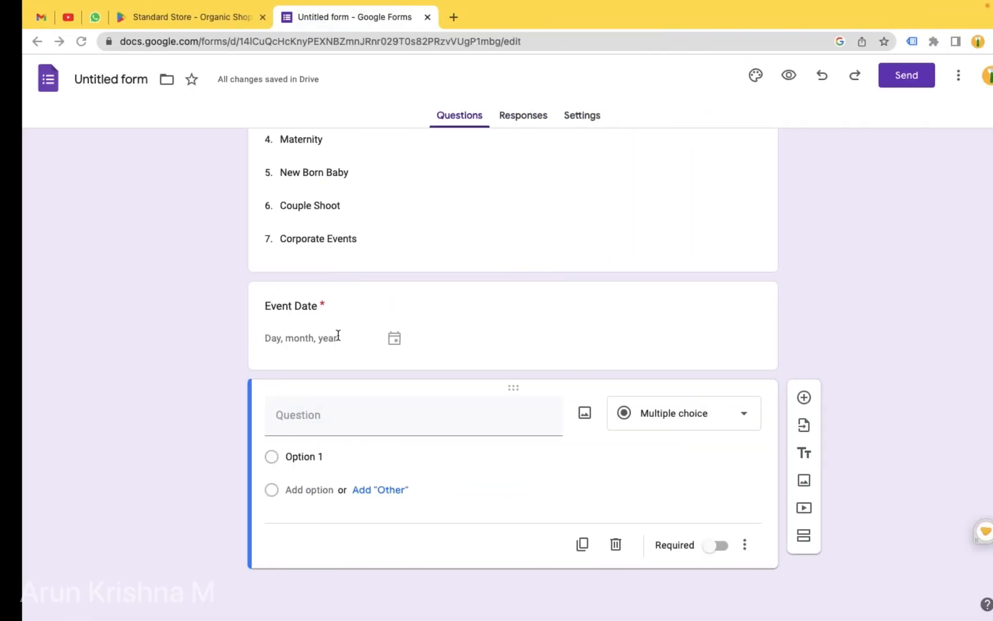
left_click(261, 420)
key("super+v")
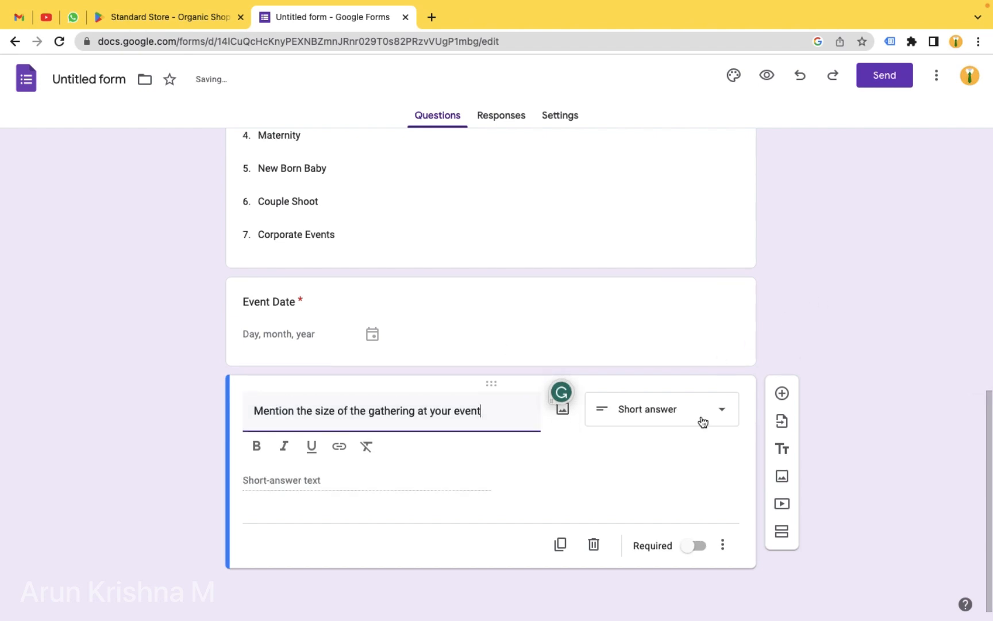
left_click(703, 421)
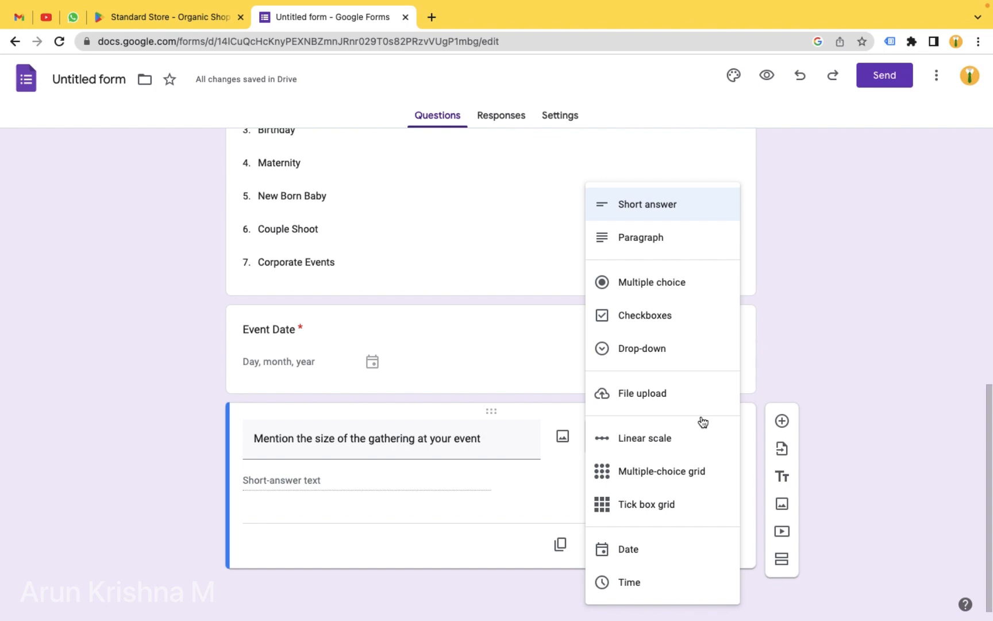
left_click(653, 214)
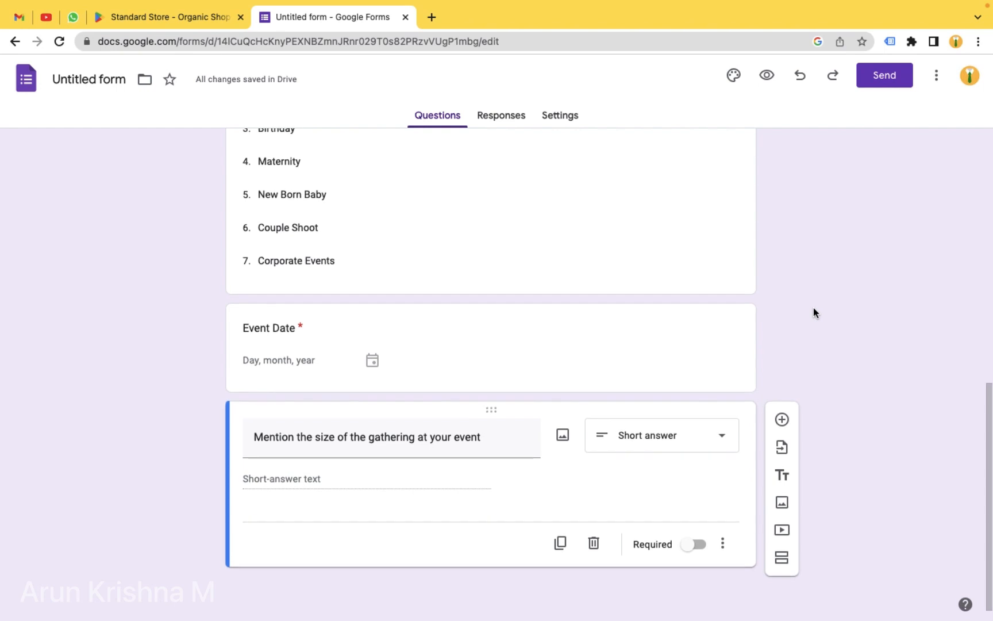
left_click(696, 545)
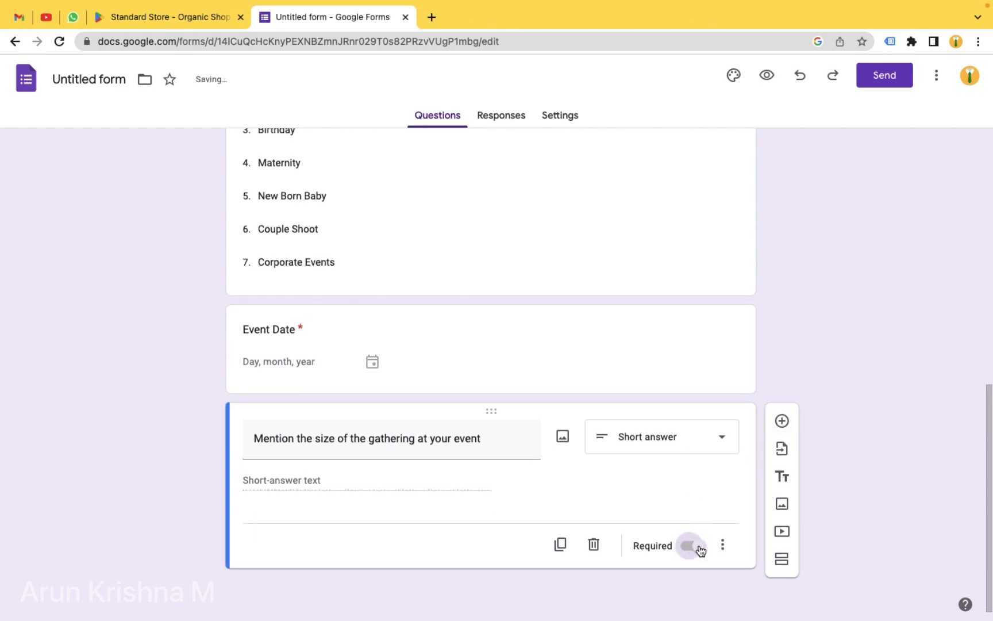
- Insert 'What's your planned budget for Photography?' as a new required short-answer question
left_click(781, 421)
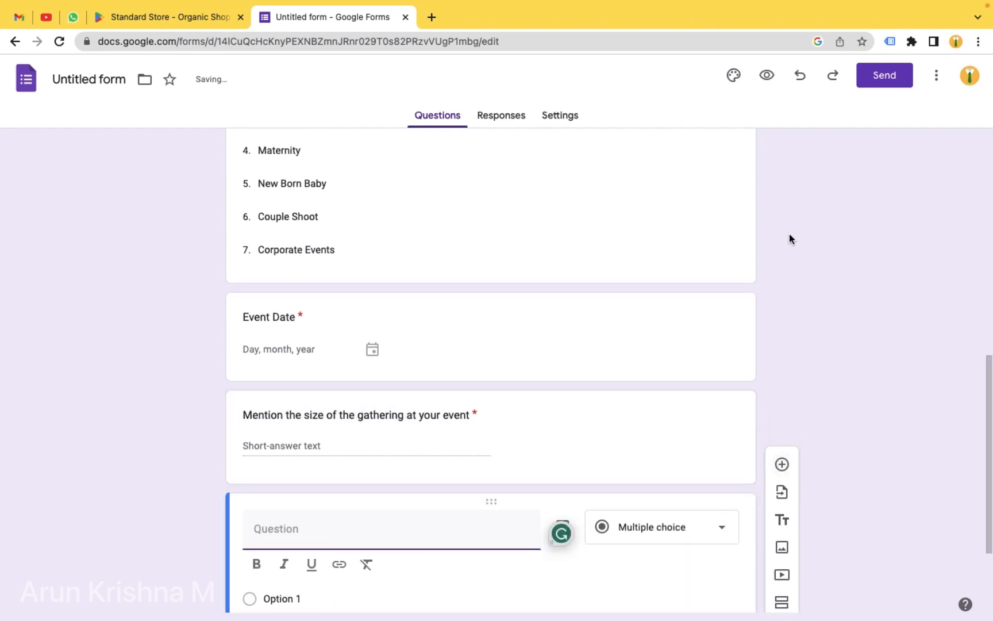
scroll(789, 233, "down", 3)
key("ctrl+Left")
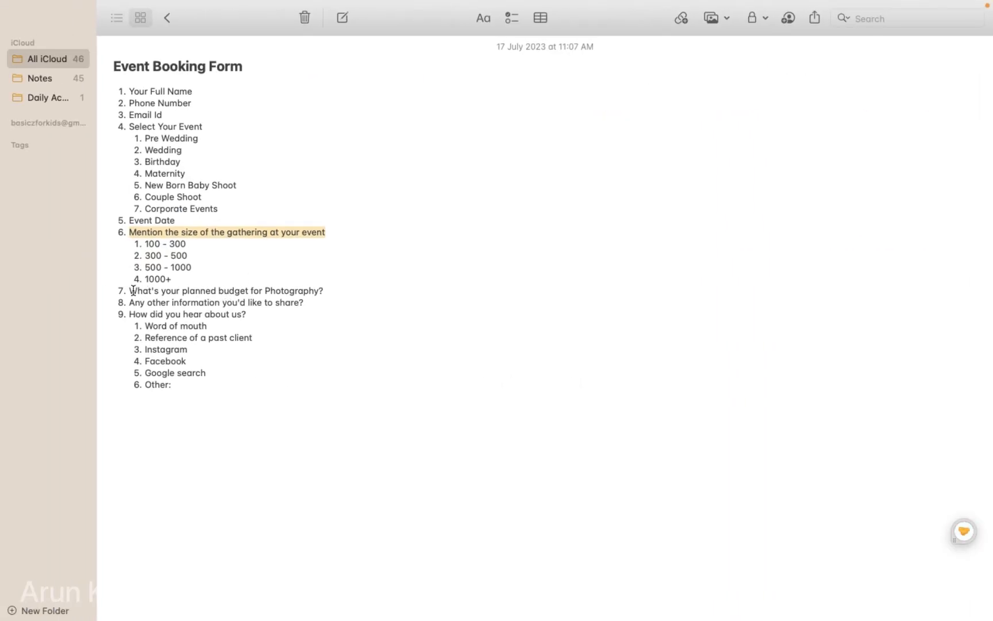
left_click_drag(133, 290, 327, 291)
key("super+c")
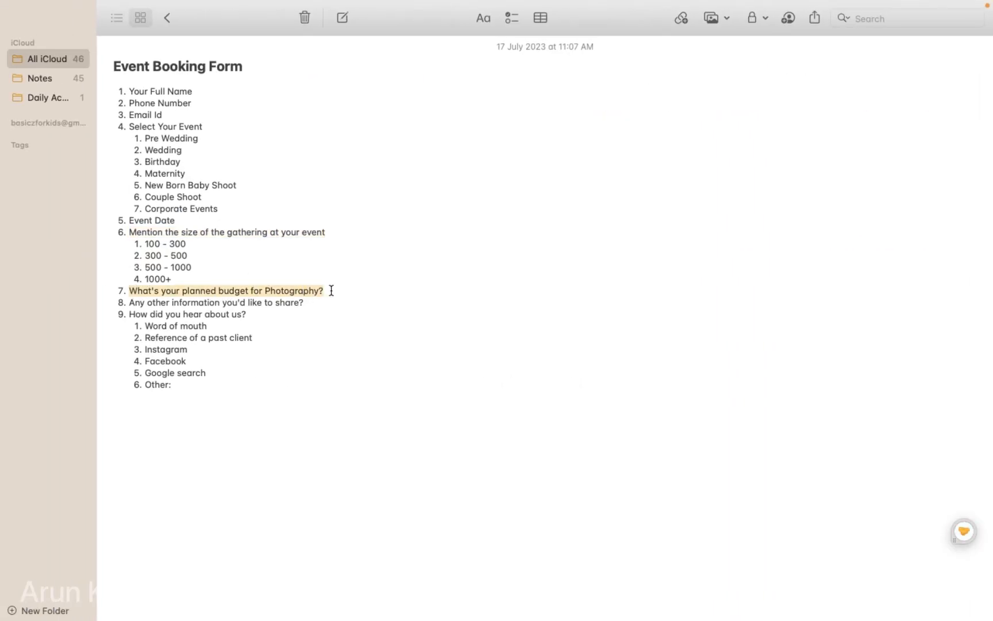
key("ctrl+Right")
left_click(269, 411)
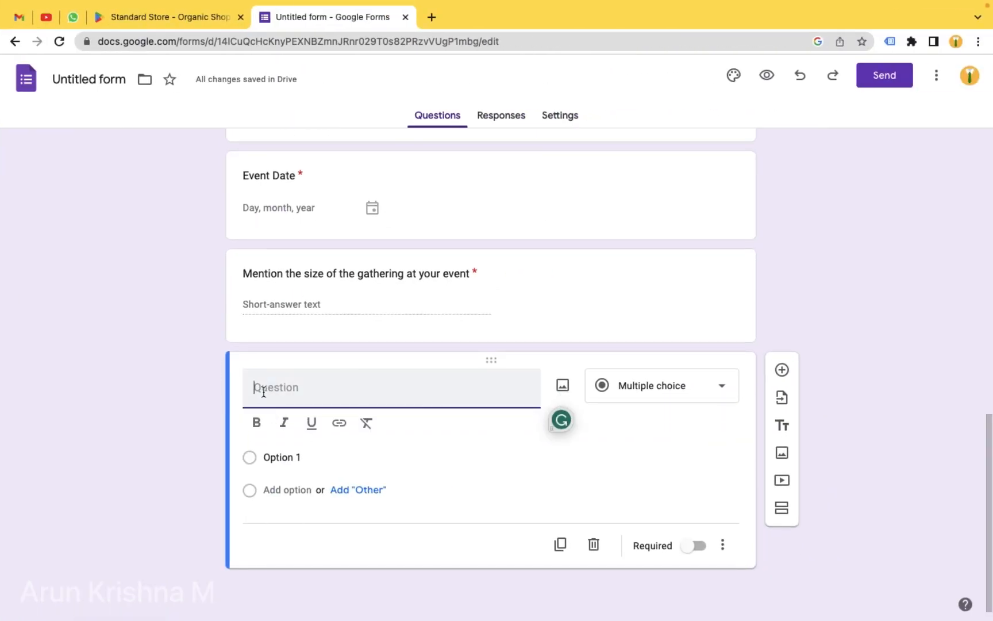
key("super+v")
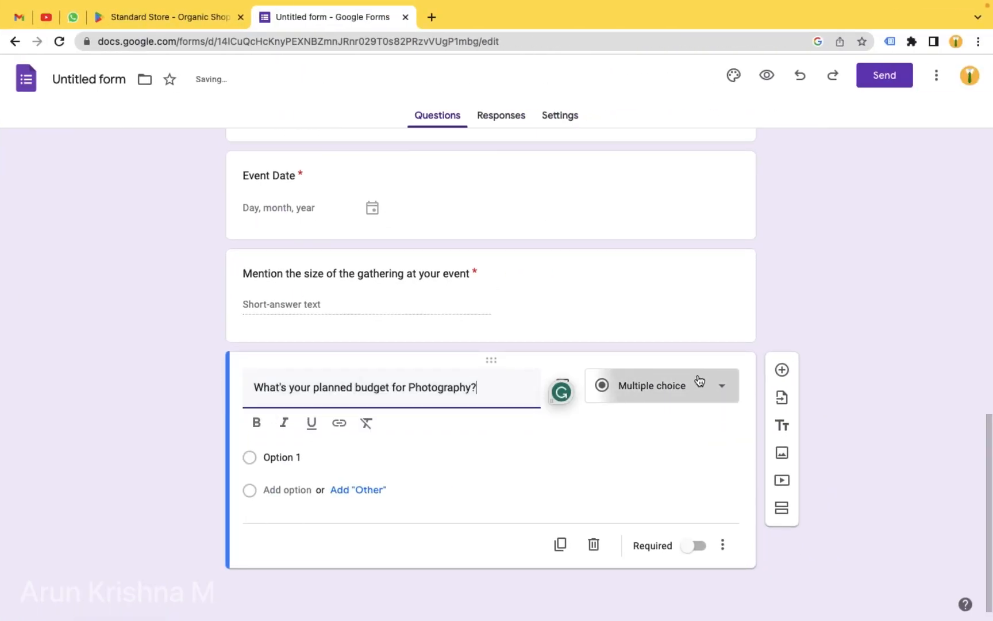
left_click(699, 381)
left_click(636, 211)
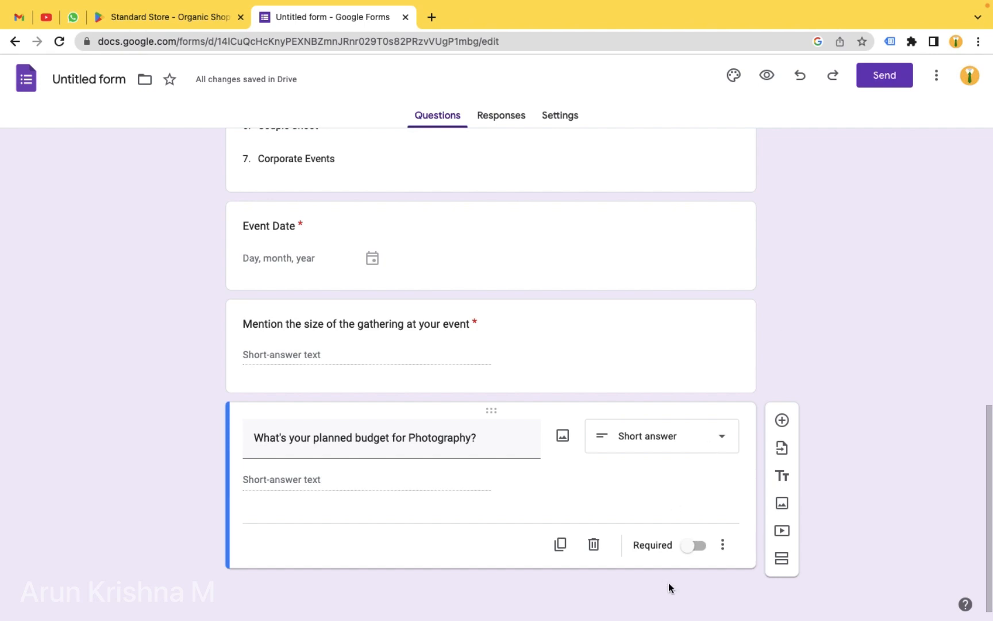
left_click(697, 548)
- Add 'Any other information you'd like to share?' from the notes as a short-answer question
left_click(780, 419)
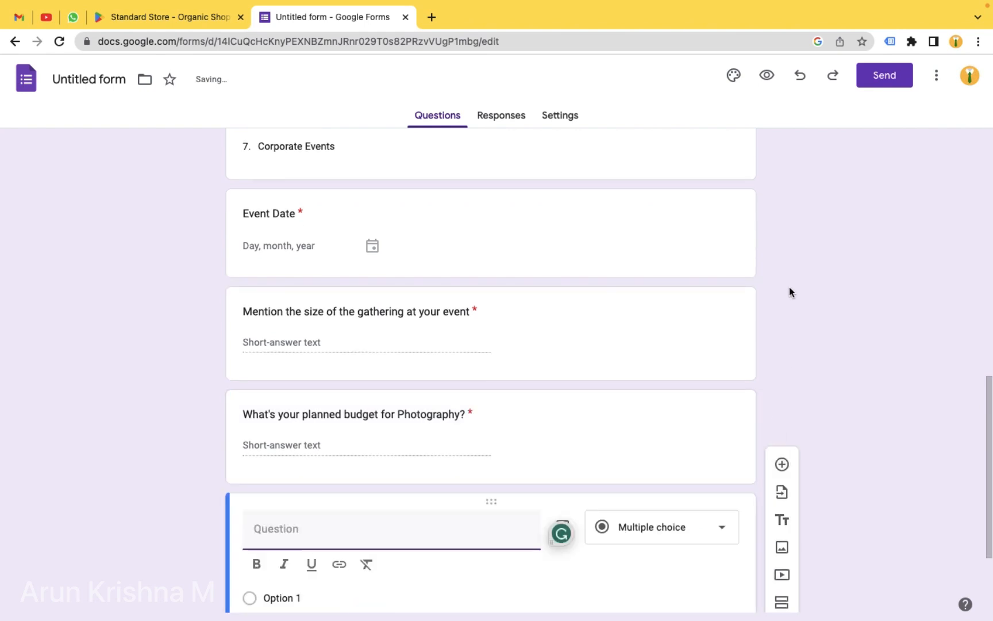
key("ctrl+Left")
left_click(296, 337)
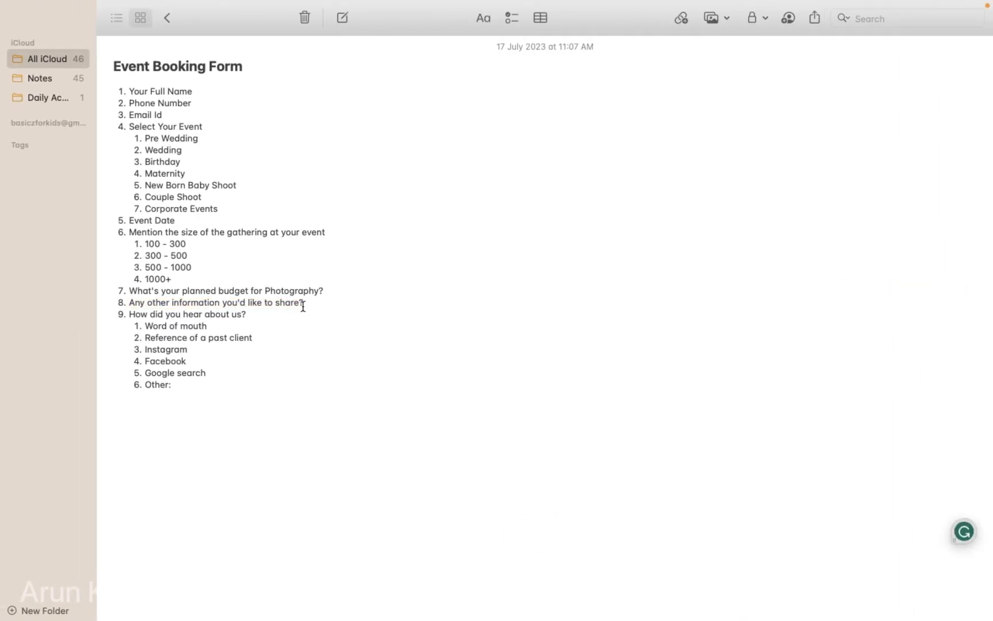
left_click_drag(303, 306, 128, 303)
key("super+c")
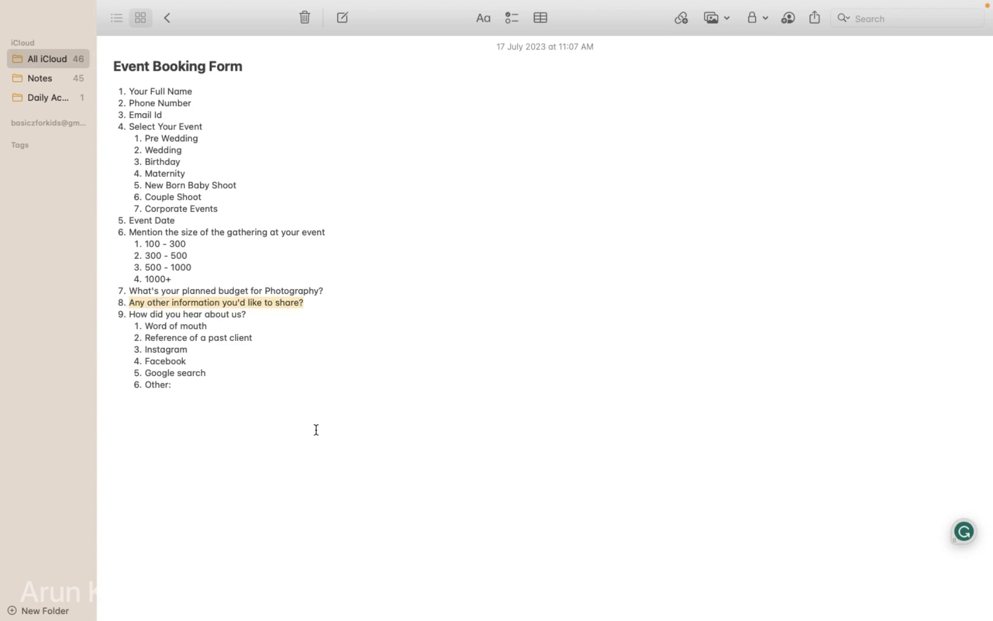
key("ctrl+Right")
left_click(282, 535)
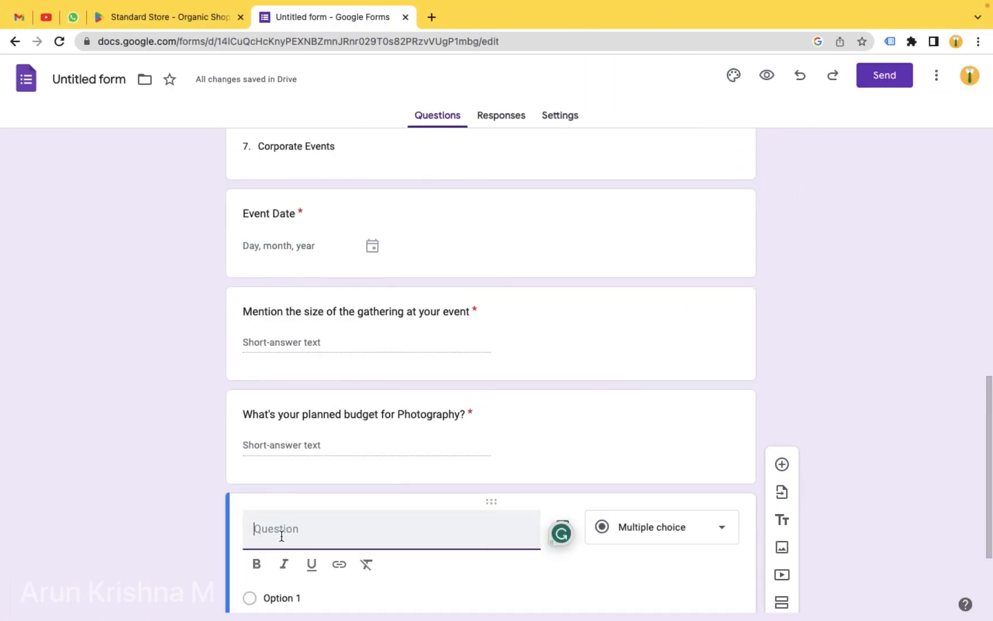
key("super+v")
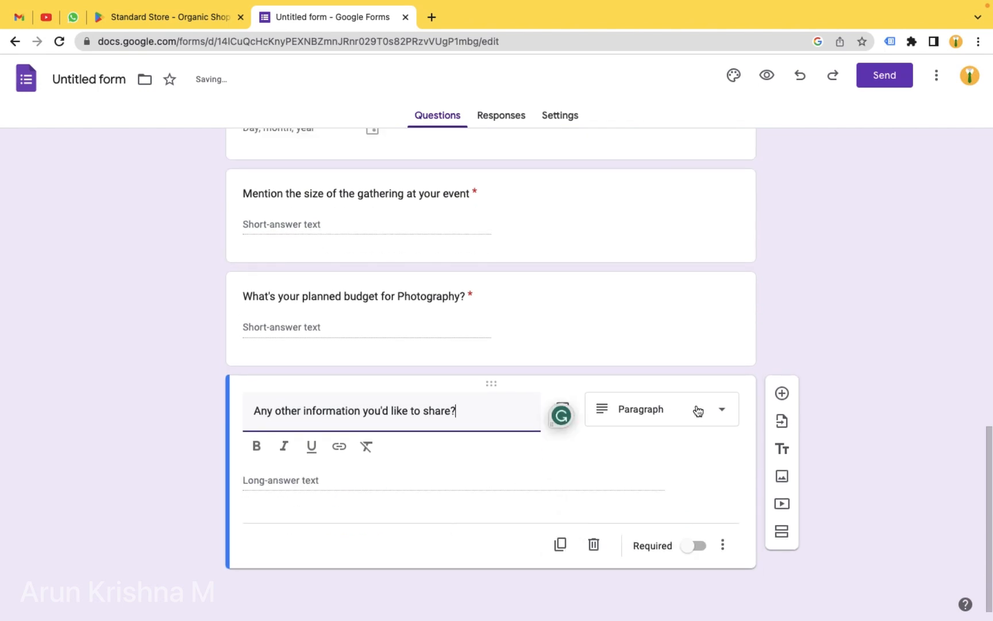
left_click(696, 410)
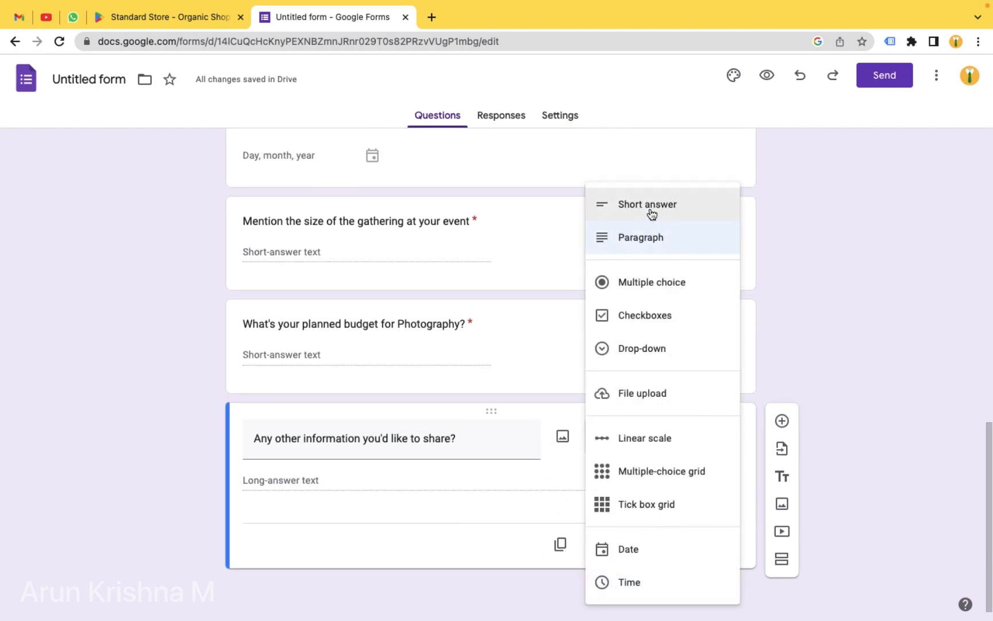
left_click(651, 214)
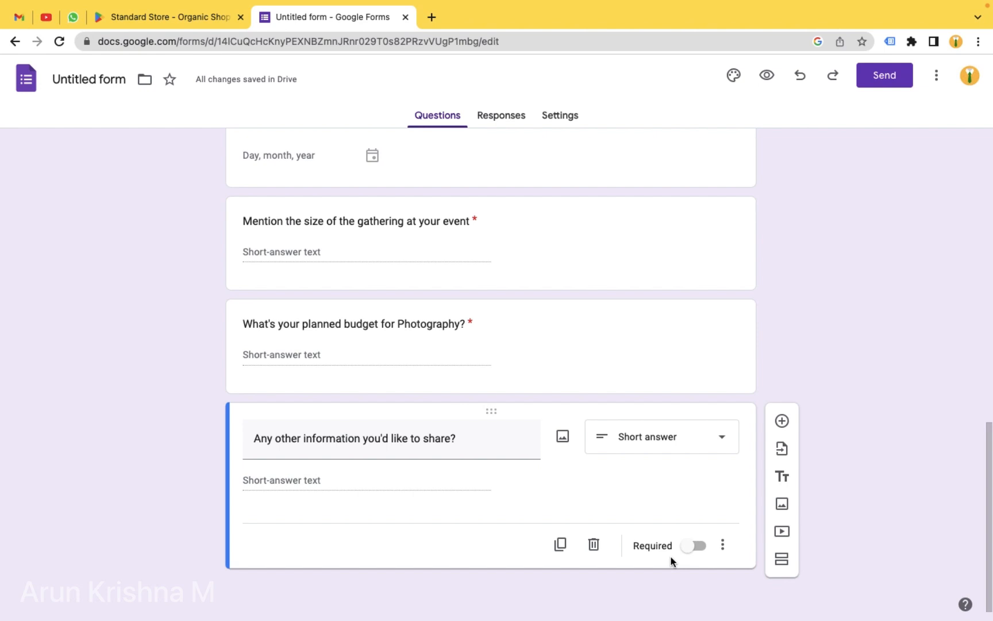
- Add a checkbox question titled 'How did you hear about us?' copied from the notes
left_click(781, 420)
scroll(769, 295, "down", 3)
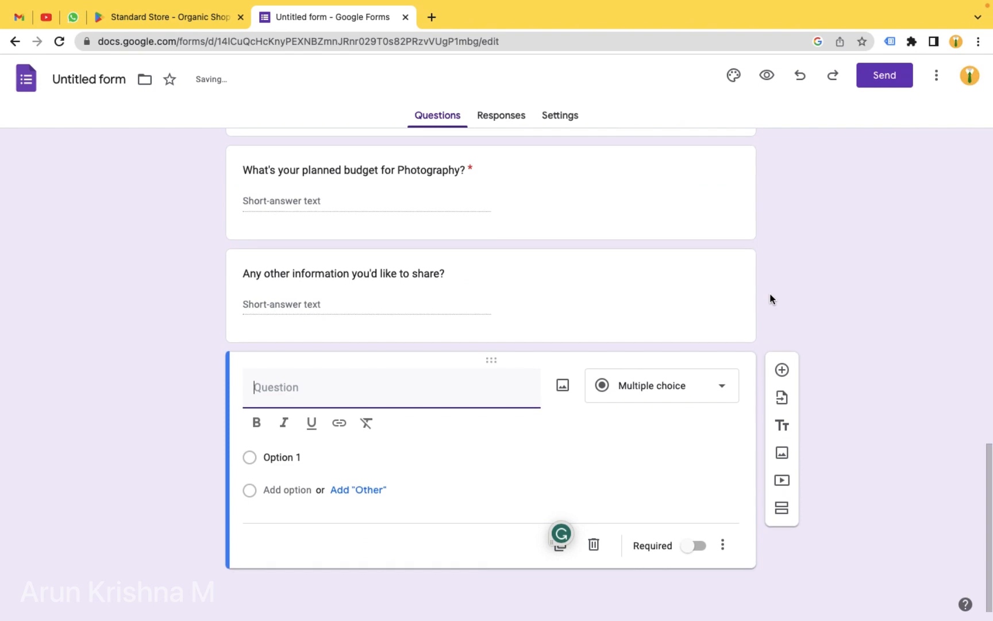
key("ctrl+Left")
left_click(307, 357)
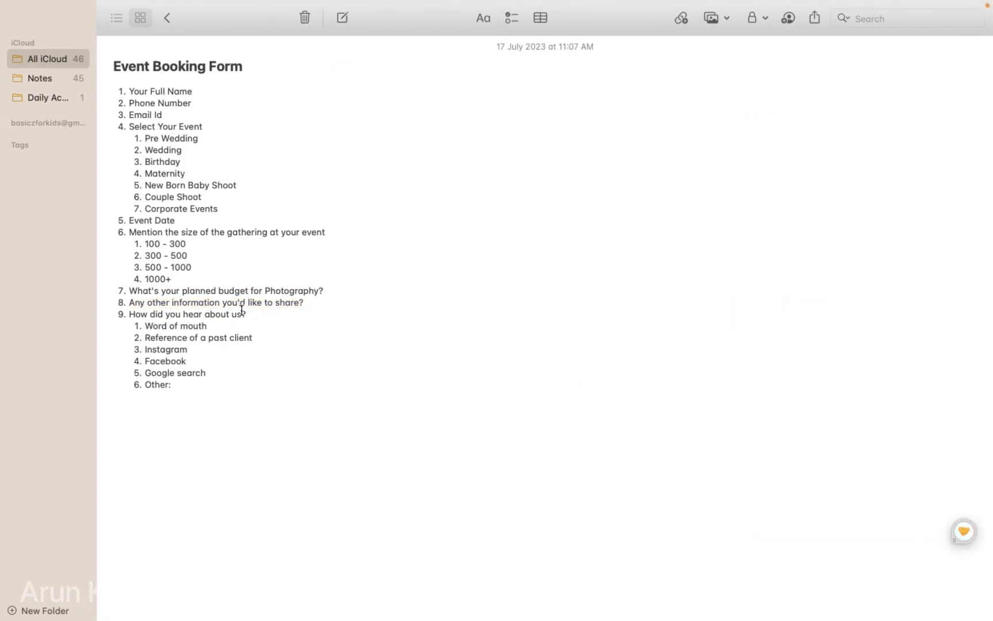
left_click_drag(250, 314, 128, 314)
key("ctrl+c")
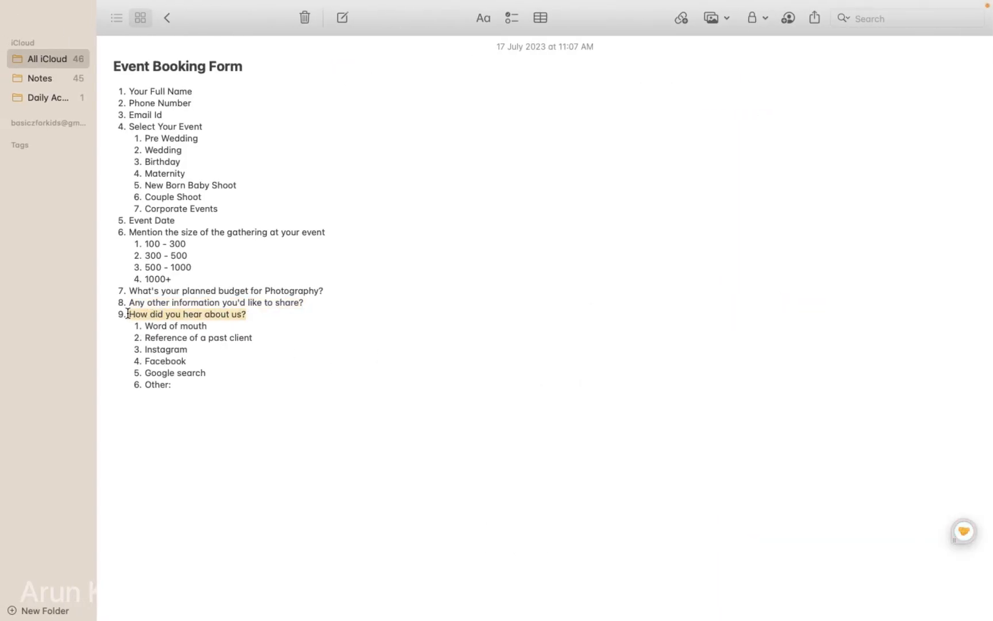
key("ctrl+Right")
left_click(283, 397)
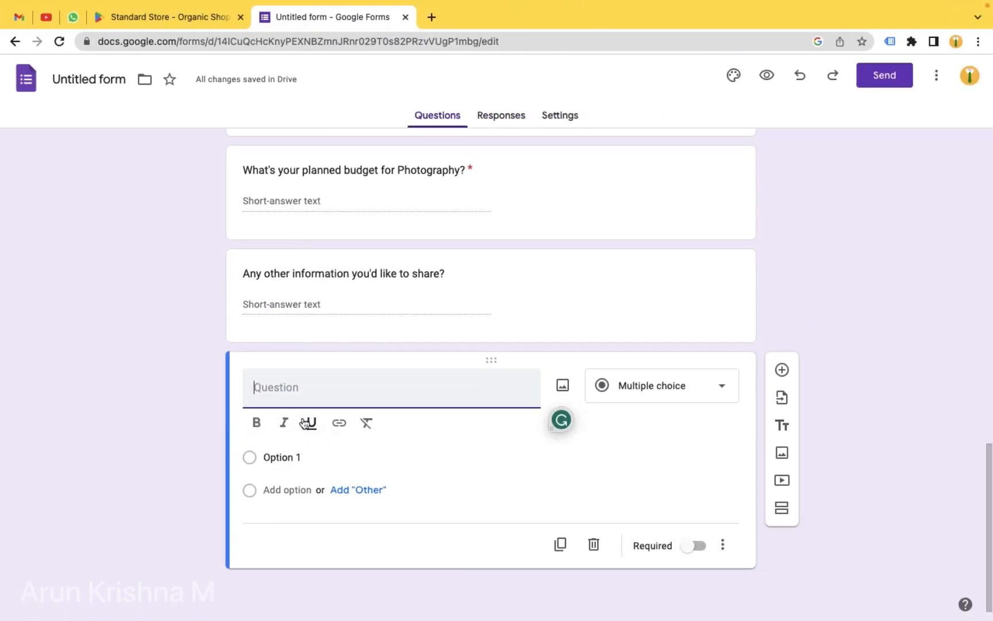
key("ctrl+v")
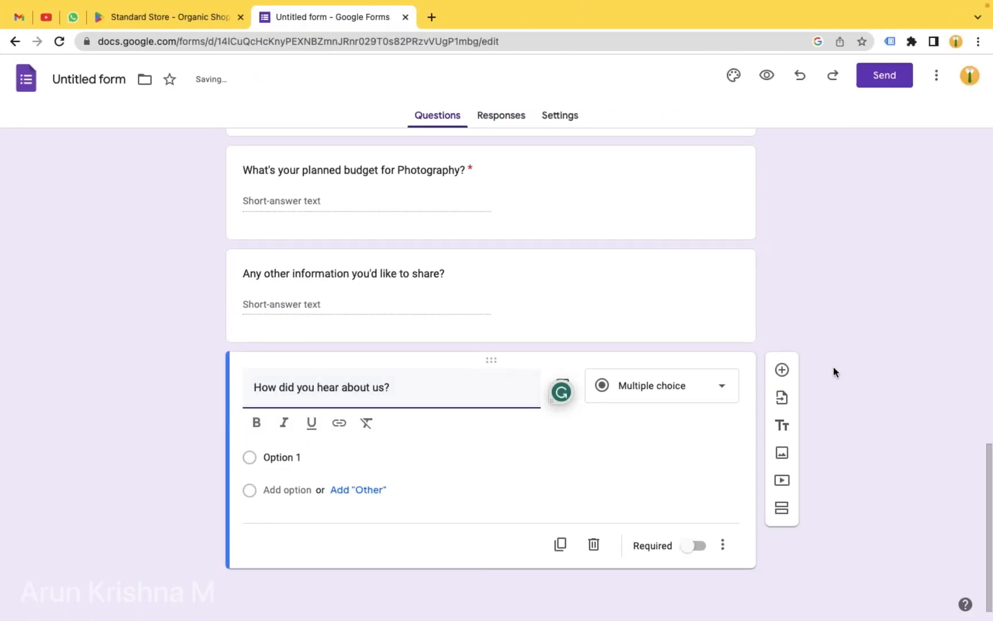
left_click(696, 399)
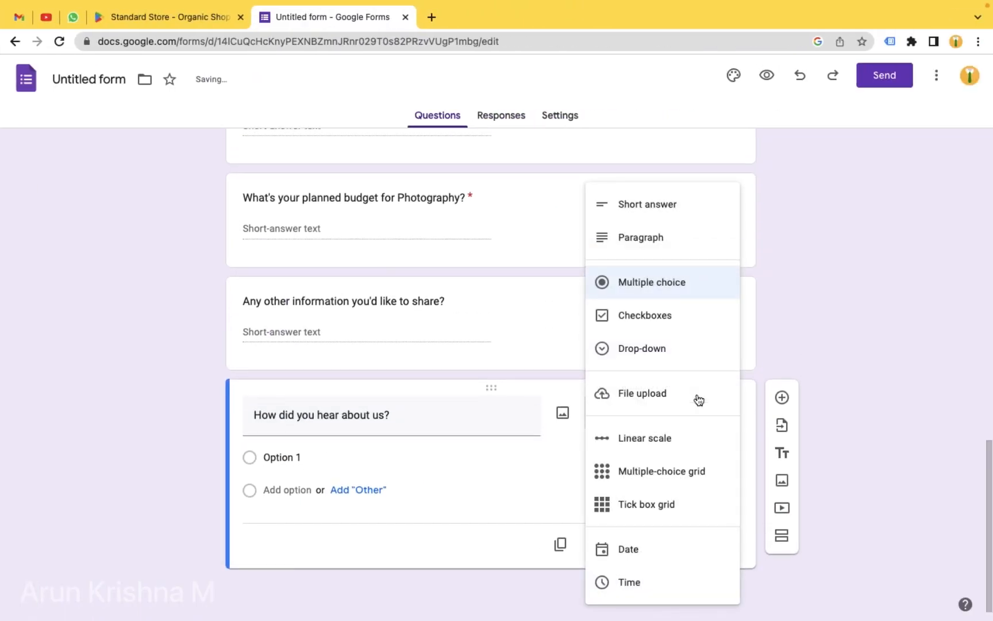
left_click(650, 319)
- Copy the answer 'Word of mouth' from the notes for the first option
key("ctrl+Left")
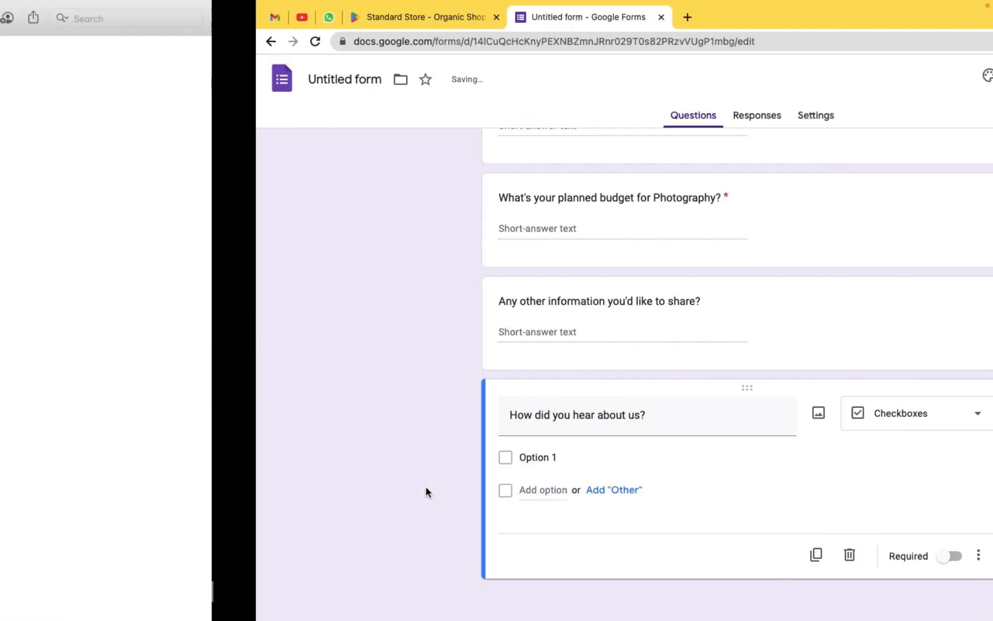
left_click(208, 333)
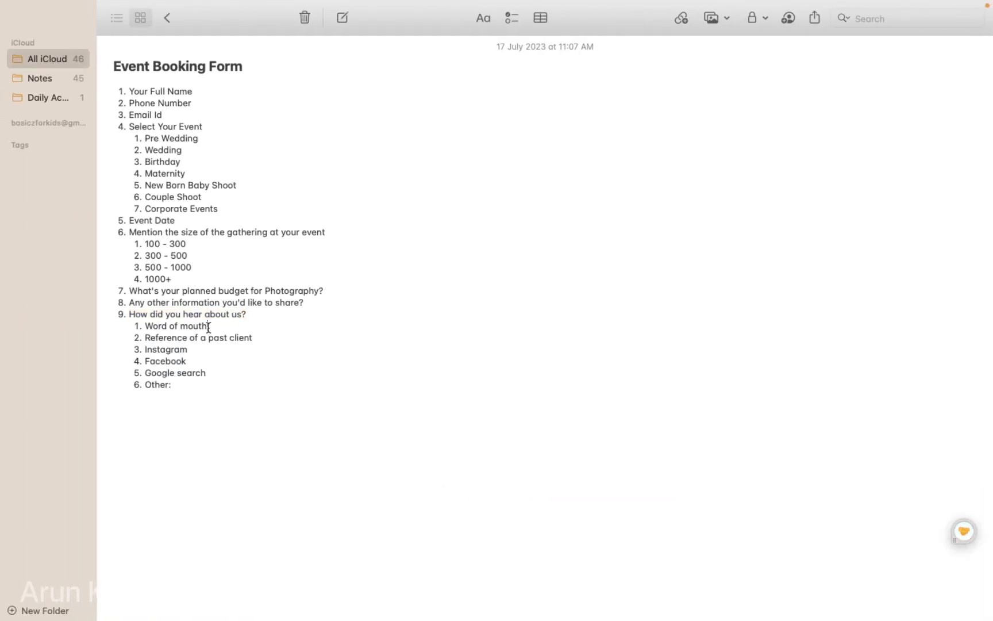
left_click_drag(208, 328, 150, 327)
key("ctrl+Right")
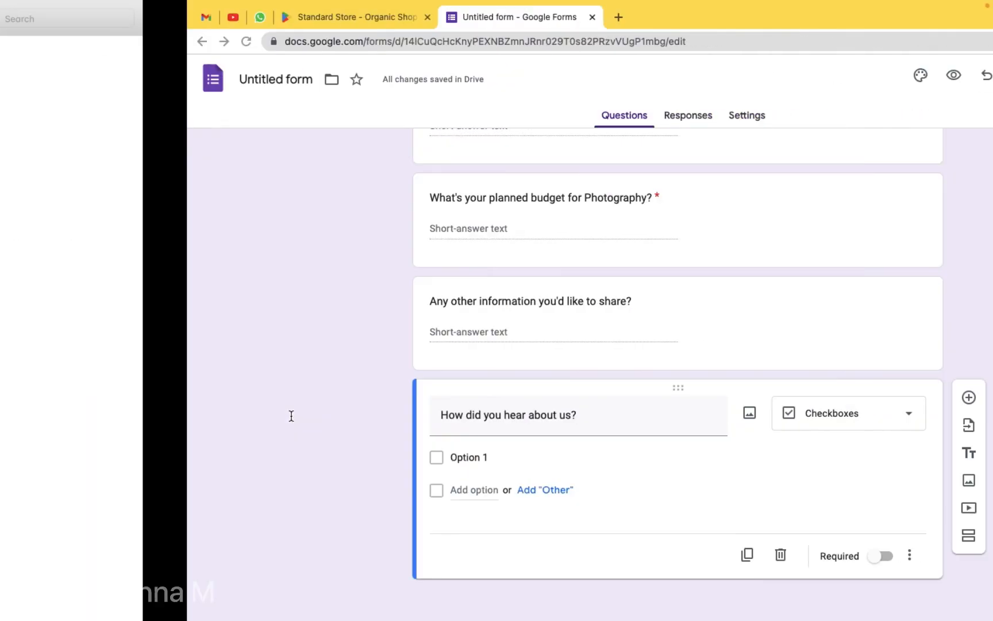
left_click(293, 458)
- Set the first two options to 'Word Of Mouth' and 'Reference of a past client'
type("1. Word of mouth")
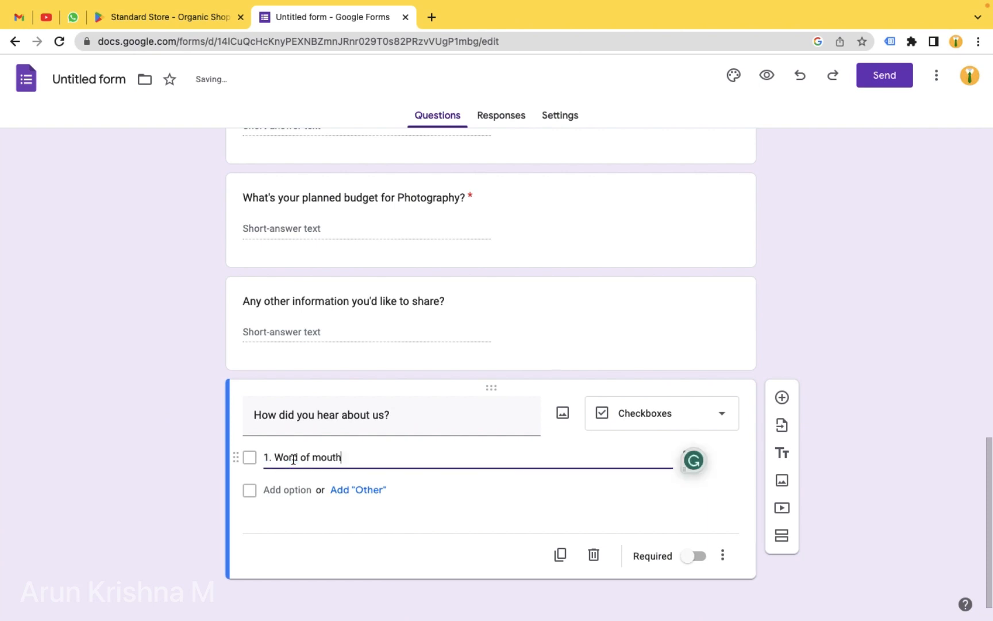
key("ctrl+Left")
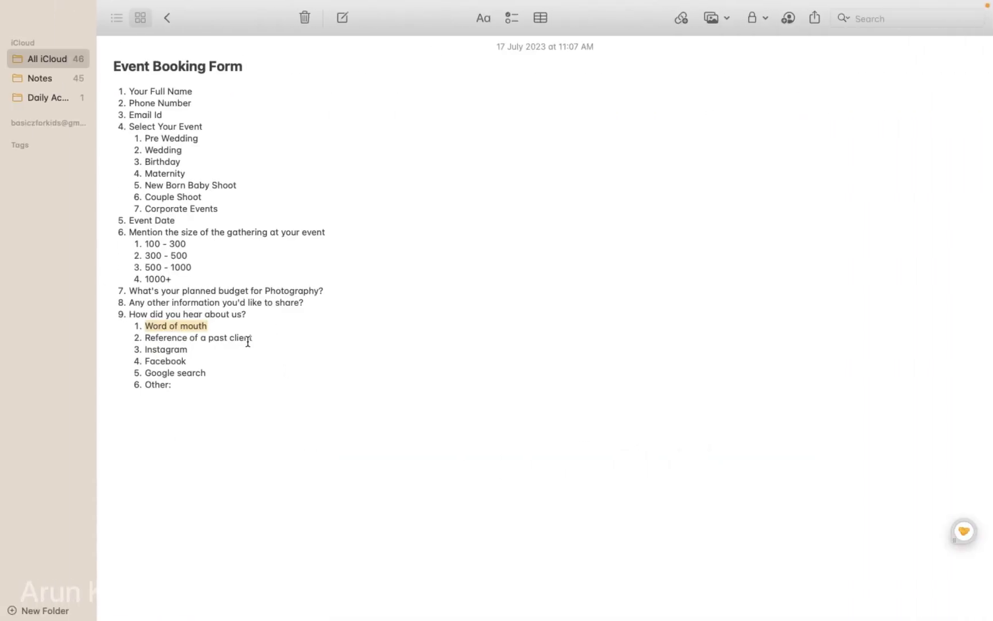
left_click_drag(254, 339, 144, 338)
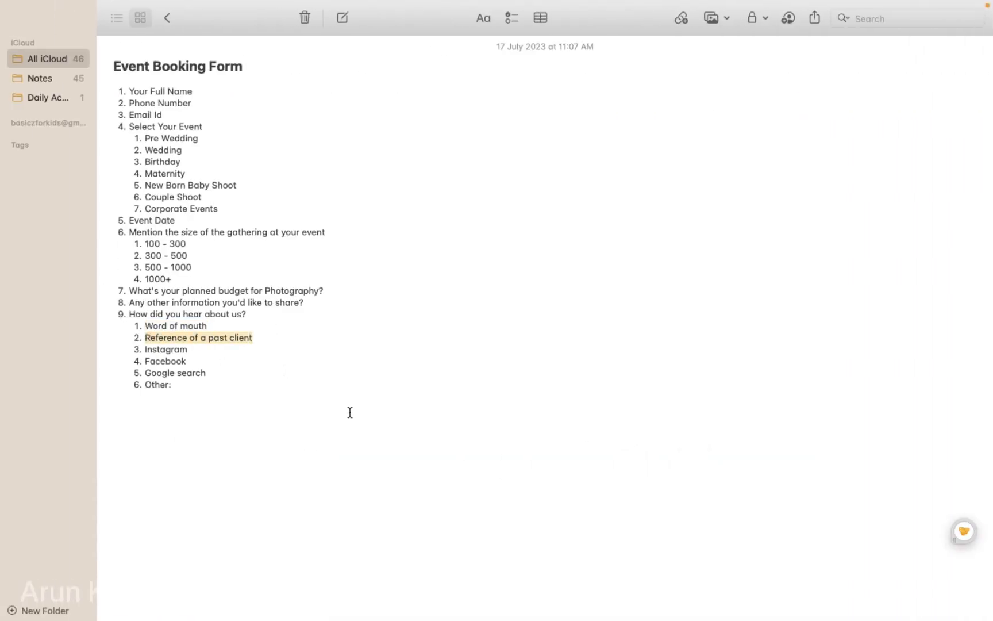
key("ctrl+Right")
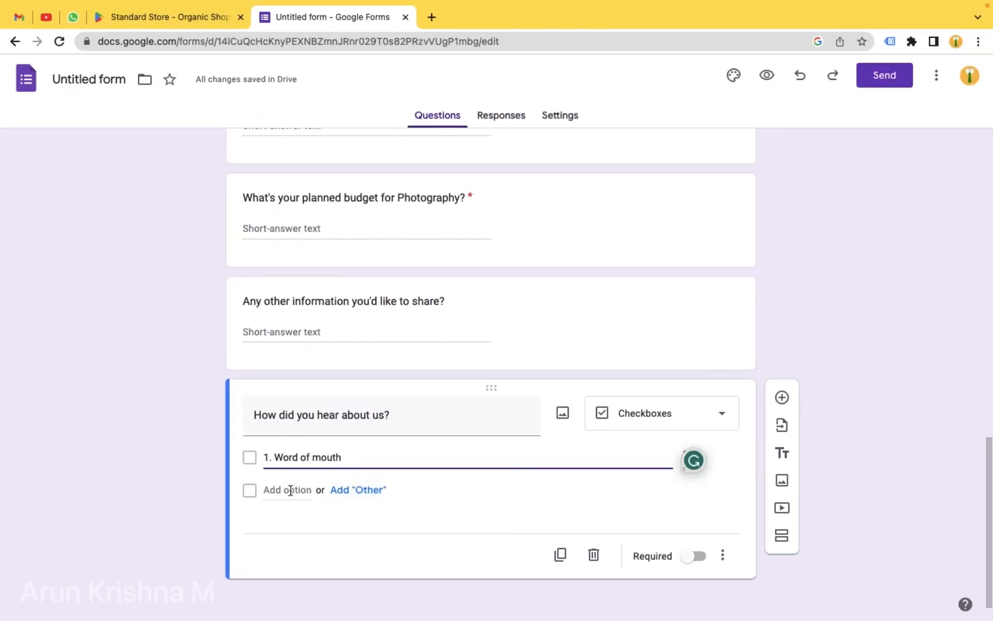
left_click(288, 489)
type("2. Reference of a past client")
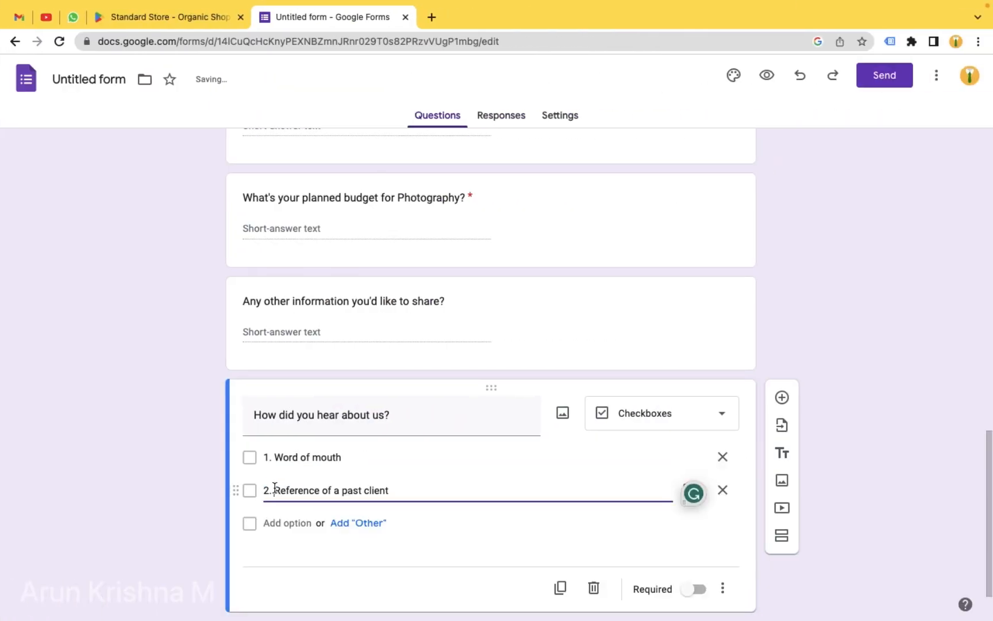
left_click(275, 490)
key("BackSpace")
key("BackSpace")
key("BackSpace")
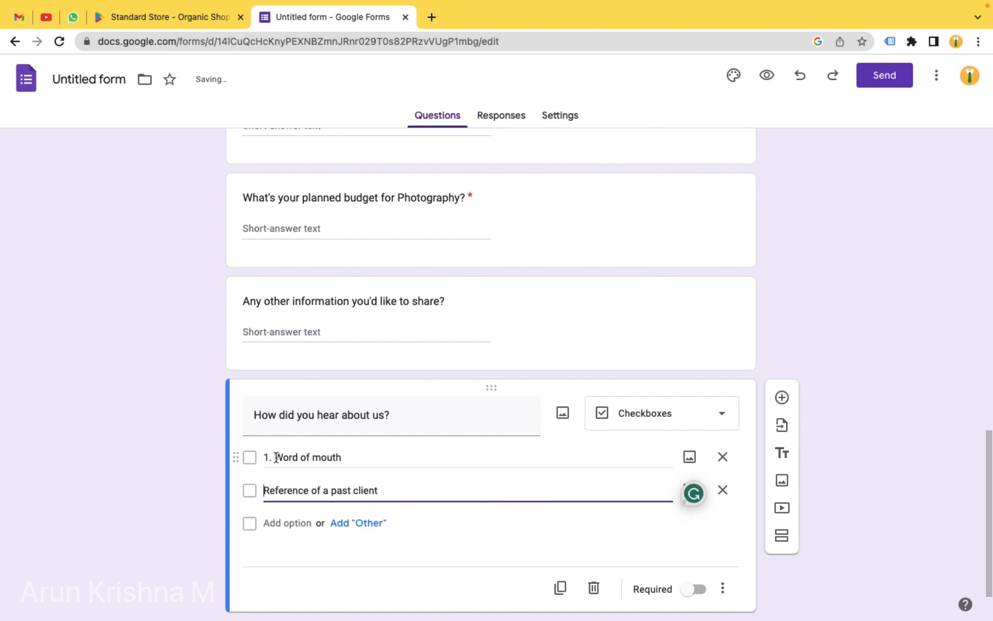
triple_click(277, 456)
key("BackSpace")
type("Wo")
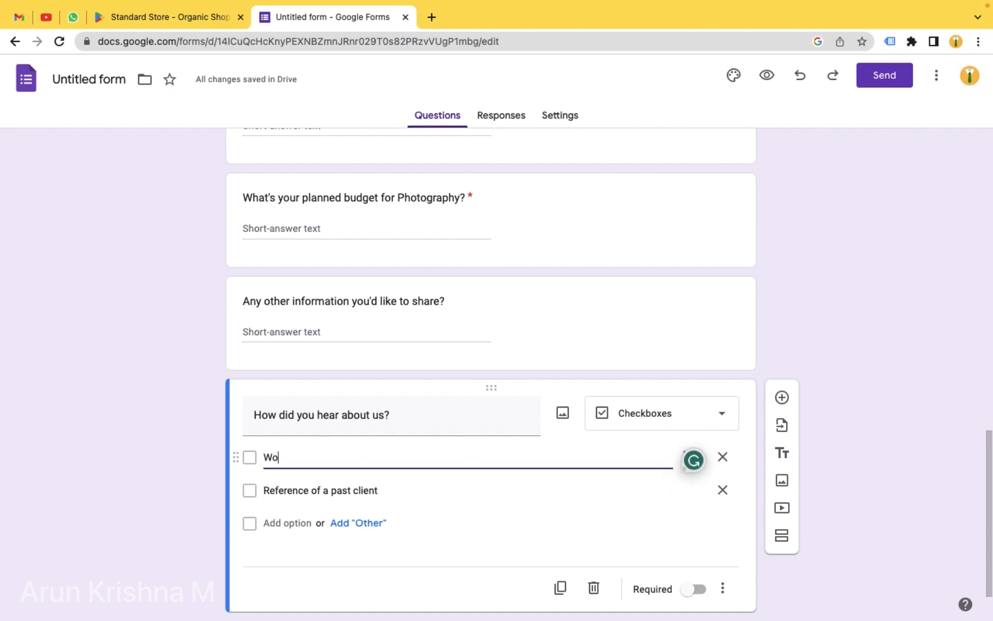
type("rd Of")
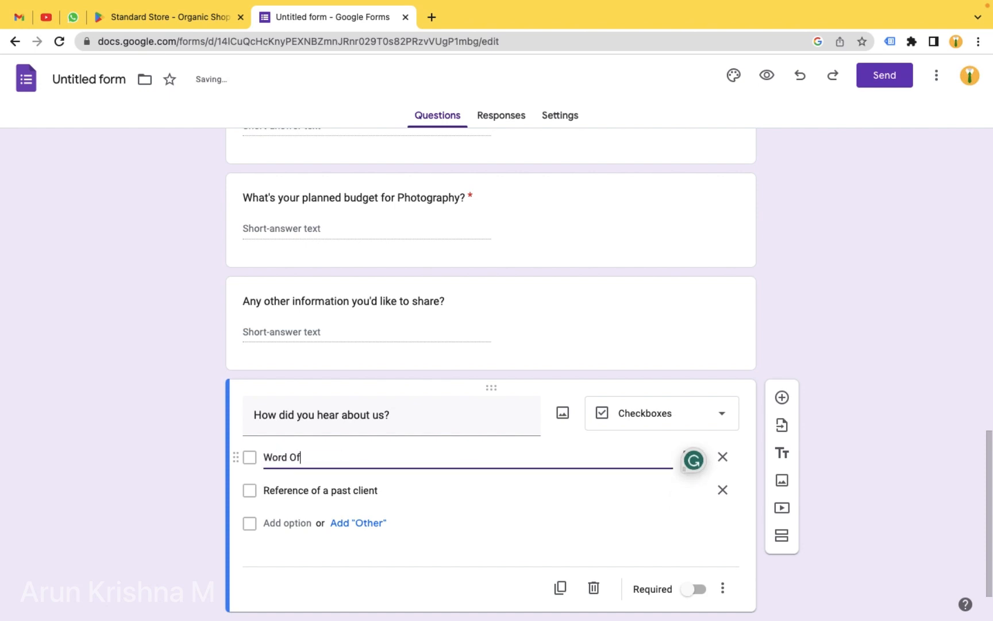
type(" Mouth")
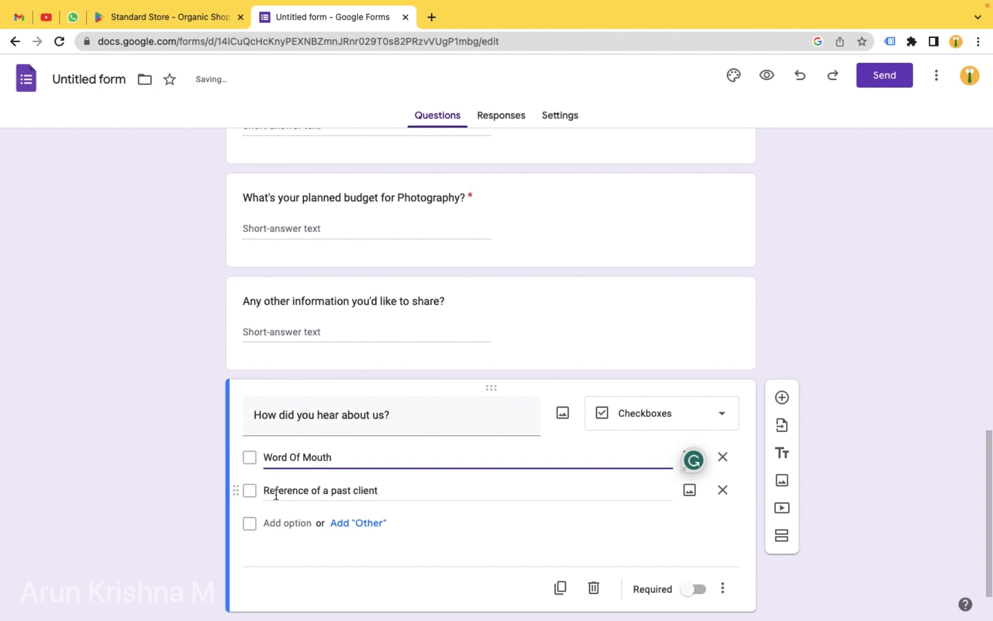
- Add 'Instagram' as the third option, copied from the notes
left_click(285, 524)
key("ctrl+Left")
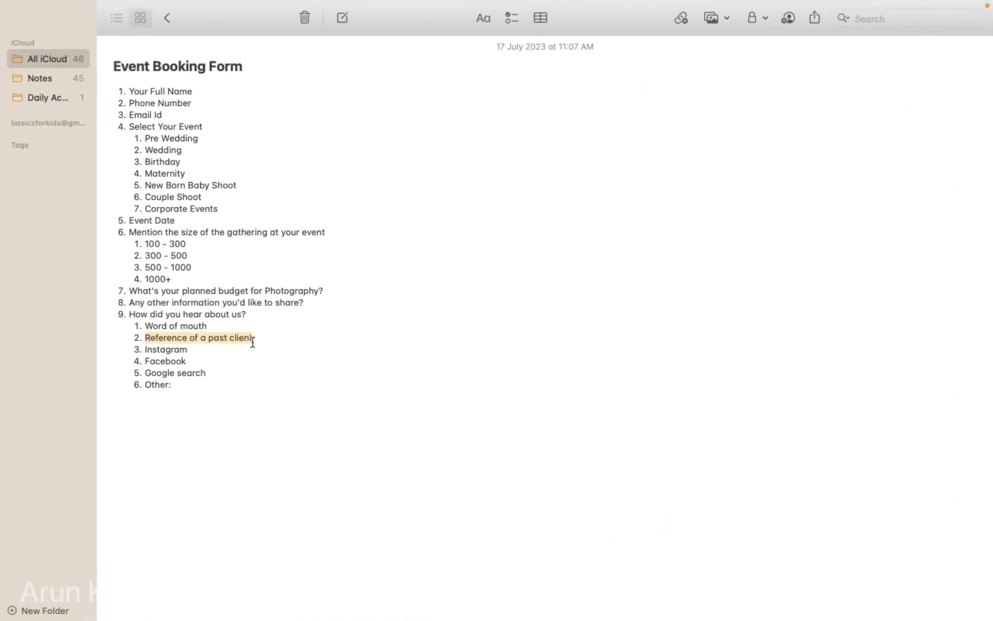
left_click(165, 350)
double_click(165, 350)
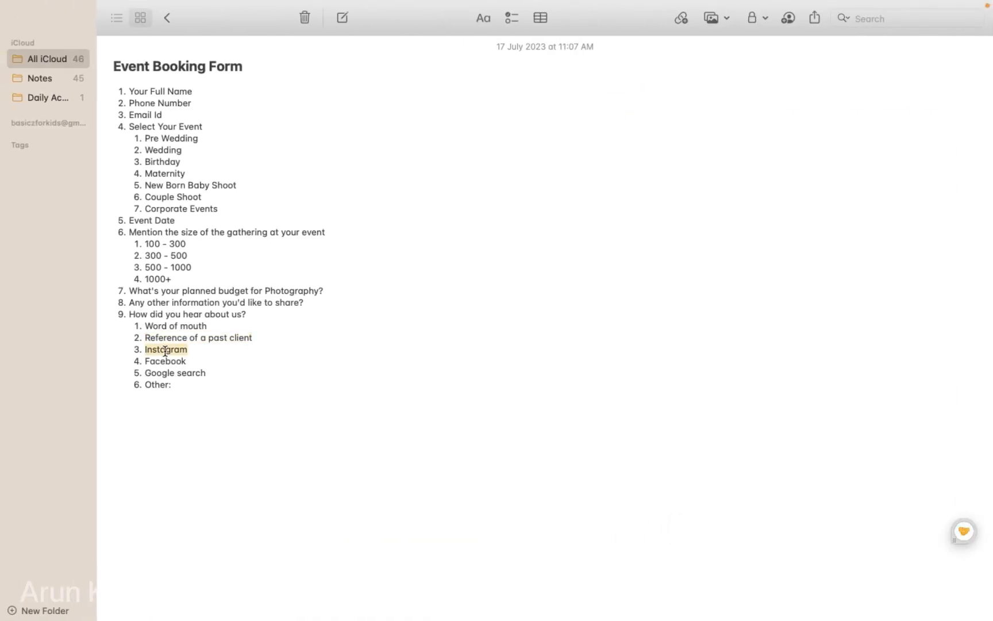
key("ctrl+Right")
left_click(294, 524)
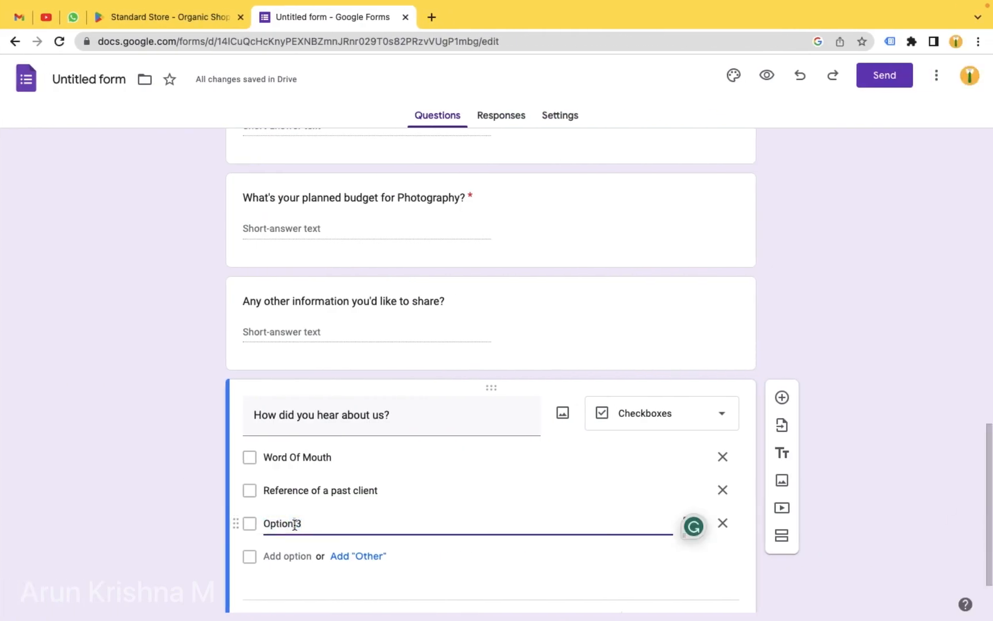
type("3. Instagram")
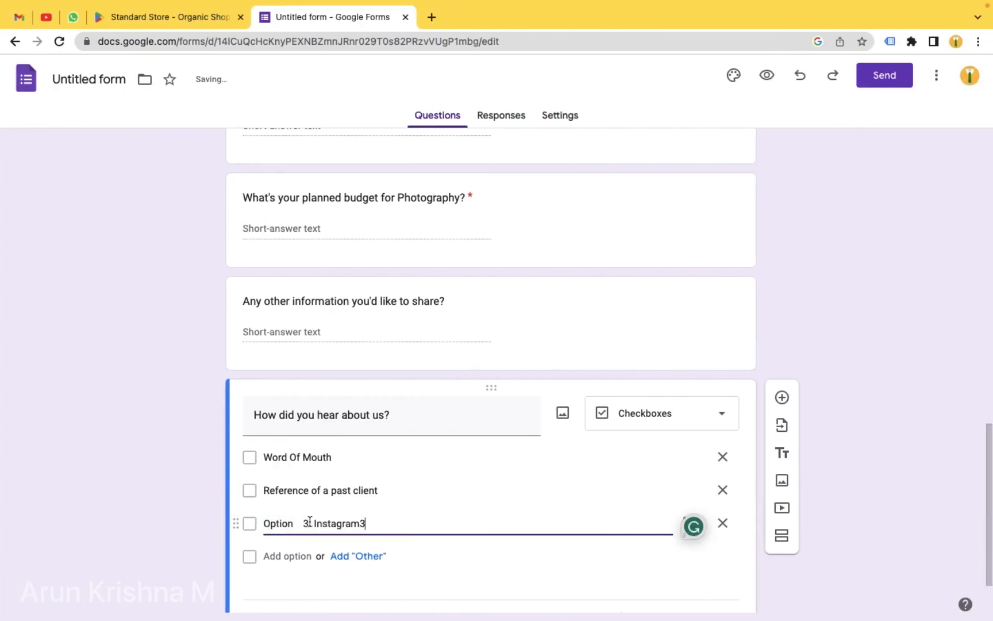
key("BackSpace")
key("BackSpace")
key("BackSpace")
key("BackSpace")
key("BackSpace")
key("BackSpace")
key("BackSpace")
key("BackSpace")
key("BackSpace")
key("BackSpace")
key("BackSpace")
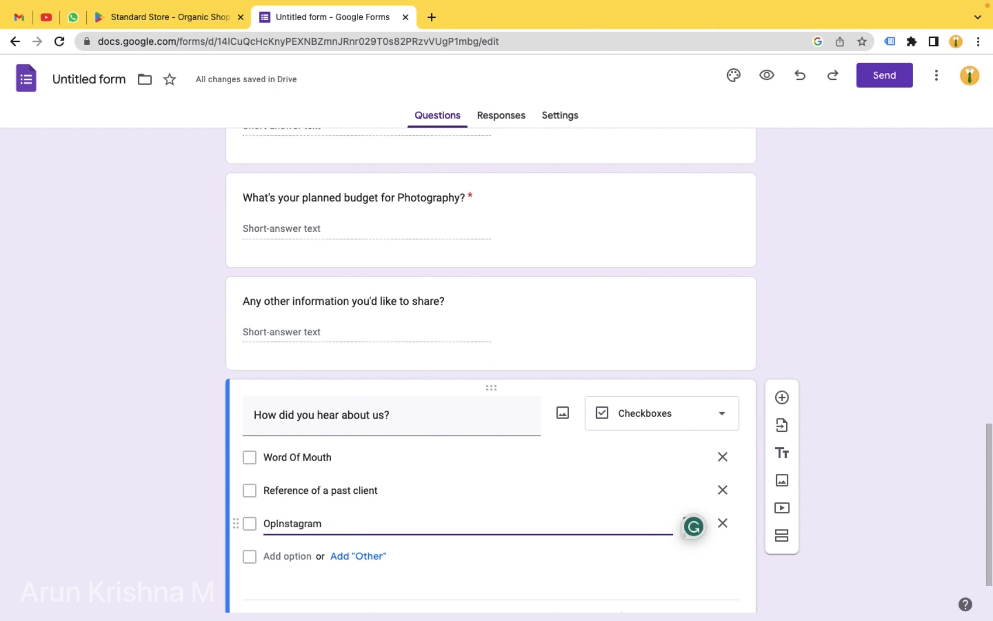
key("BackSpace")
key("BackSpace")
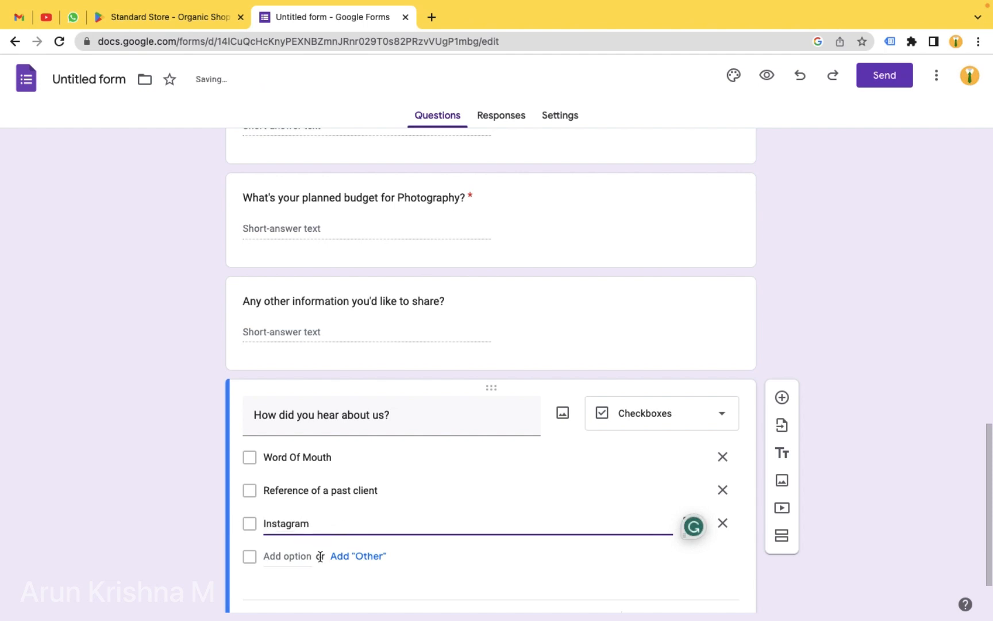
- Add 'Facebook', 'Google Search' and an 'Other' option, and mark the question required
left_click(287, 555)
type("Facebook")
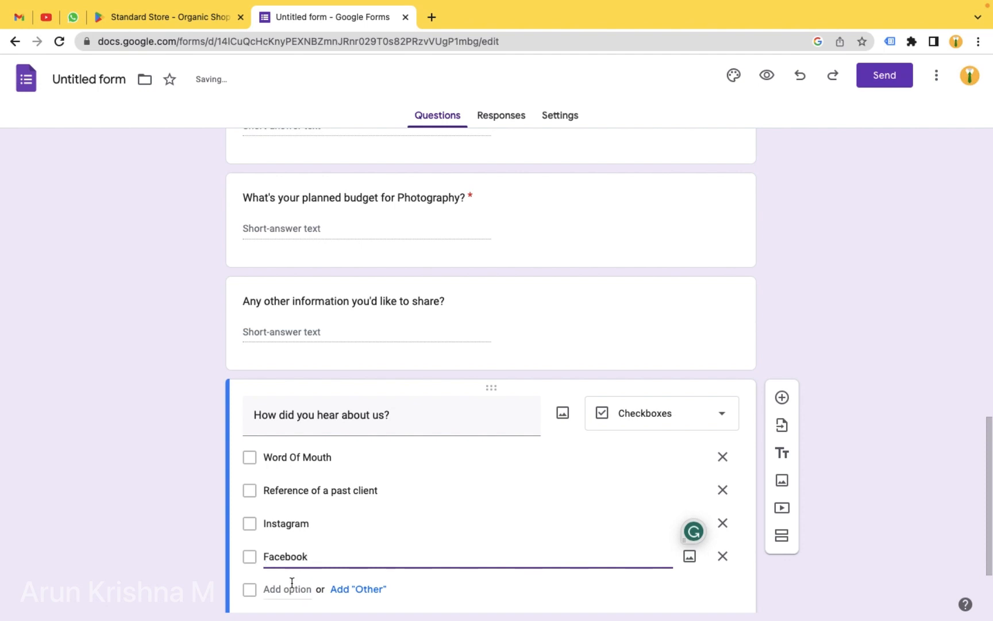
key("ctrl+Left")
key("ctrl+Right")
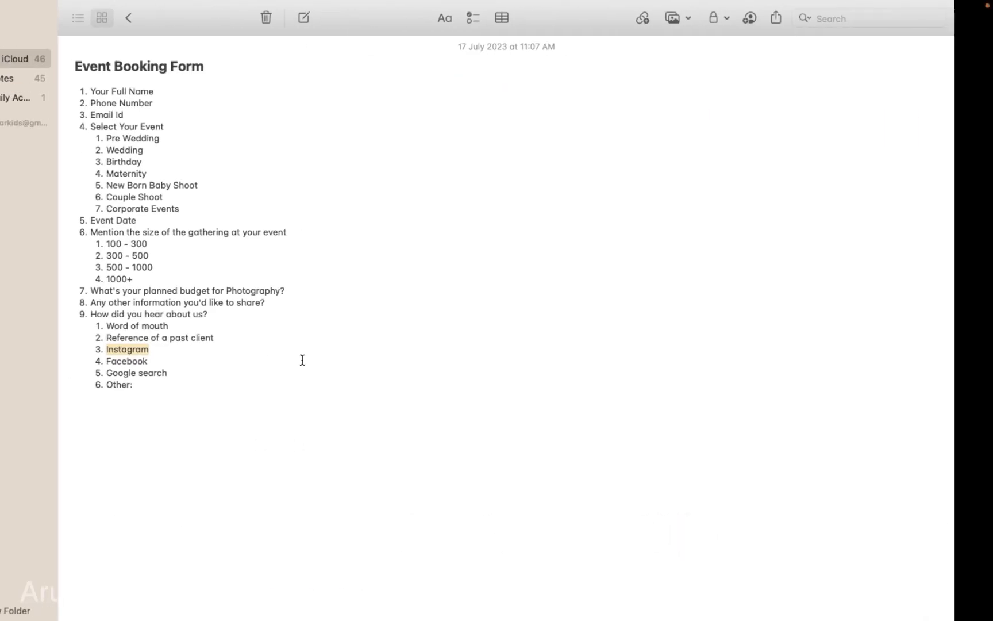
left_click(286, 590)
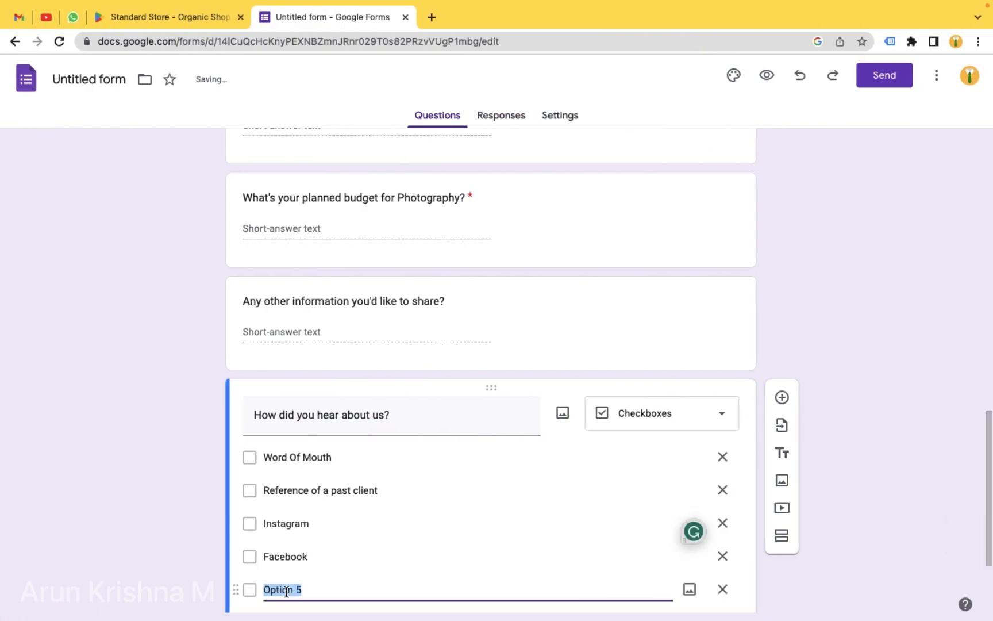
type("Google Search")
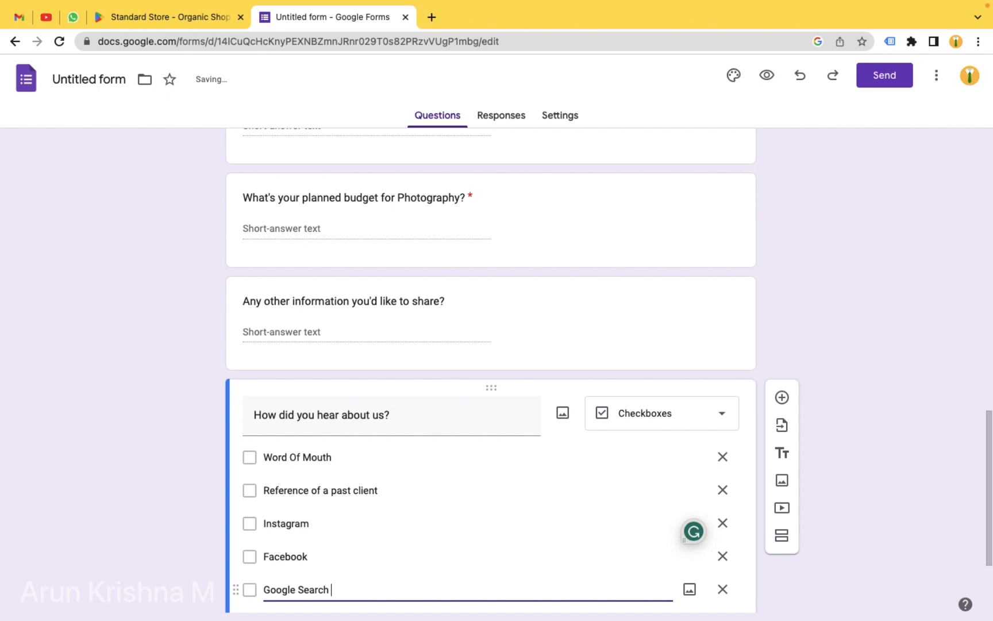
scroll(398, 546, "down", 3)
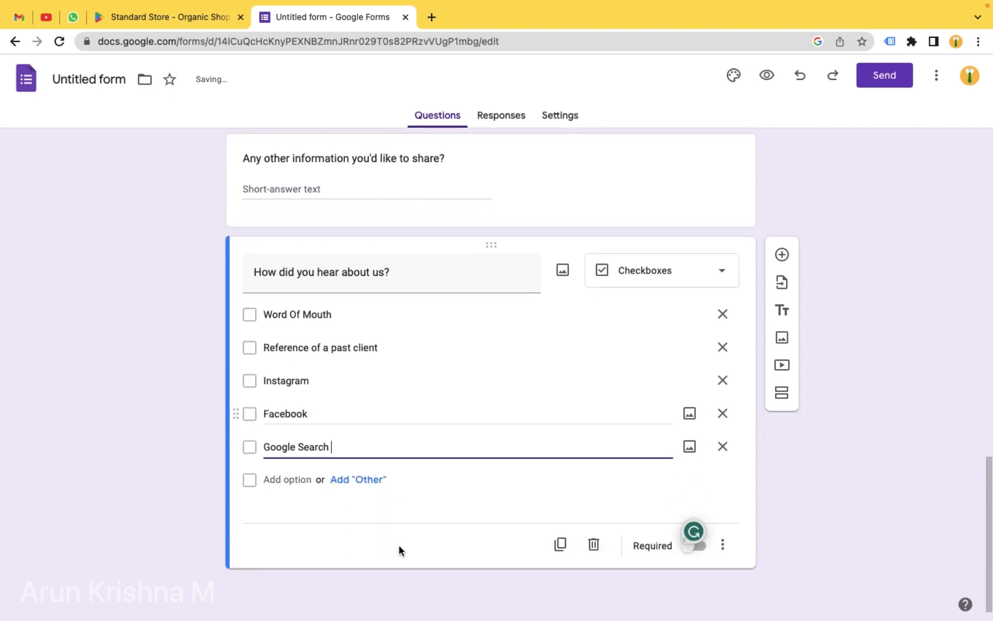
left_click(342, 482)
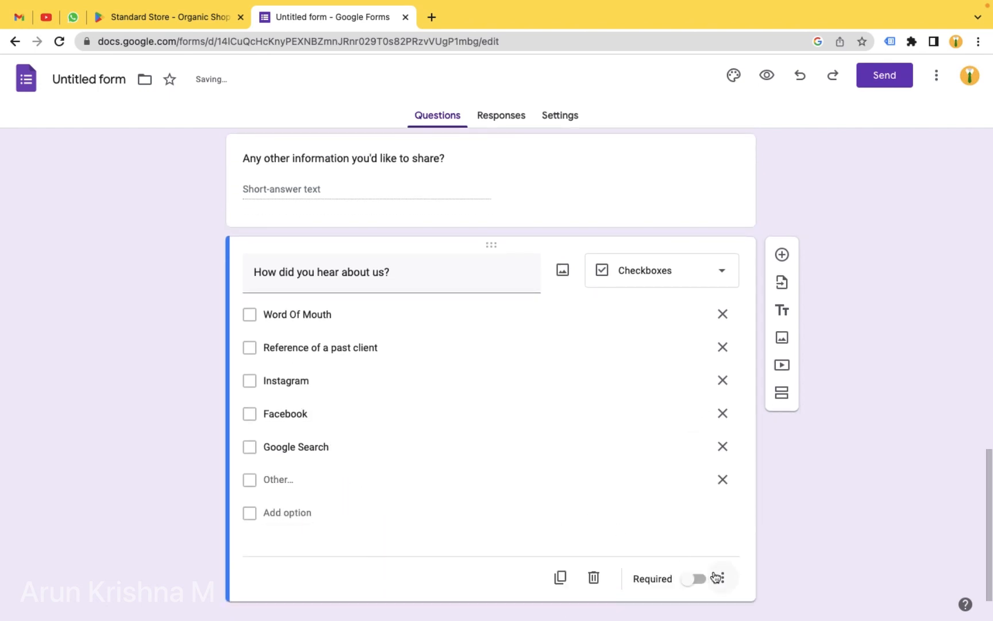
left_click(697, 580)
scroll(843, 301, "down", 1)
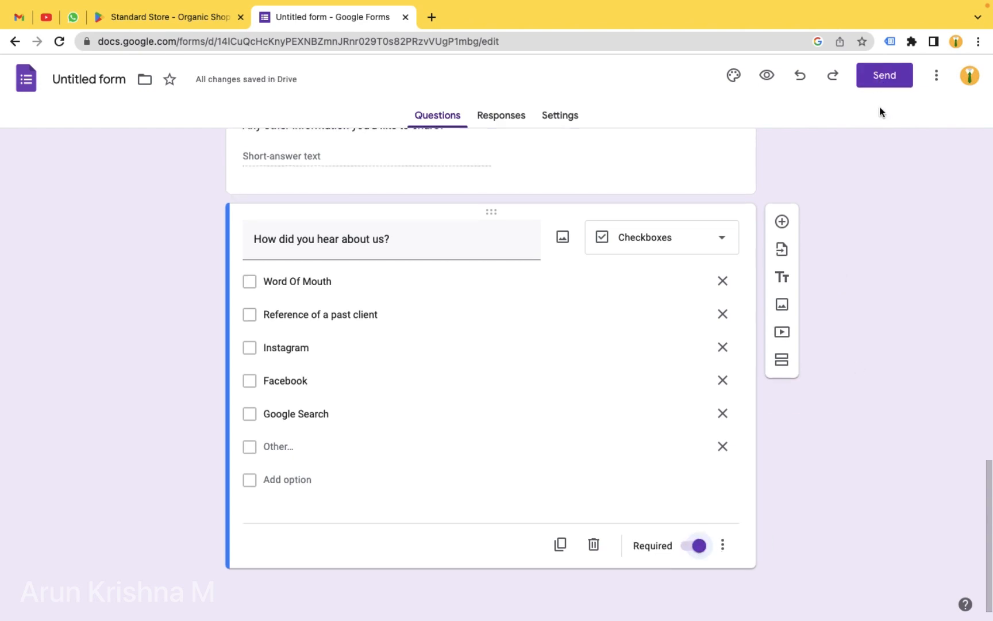
- Enable email notifications for new responses from the Responses tab
left_click(499, 118)
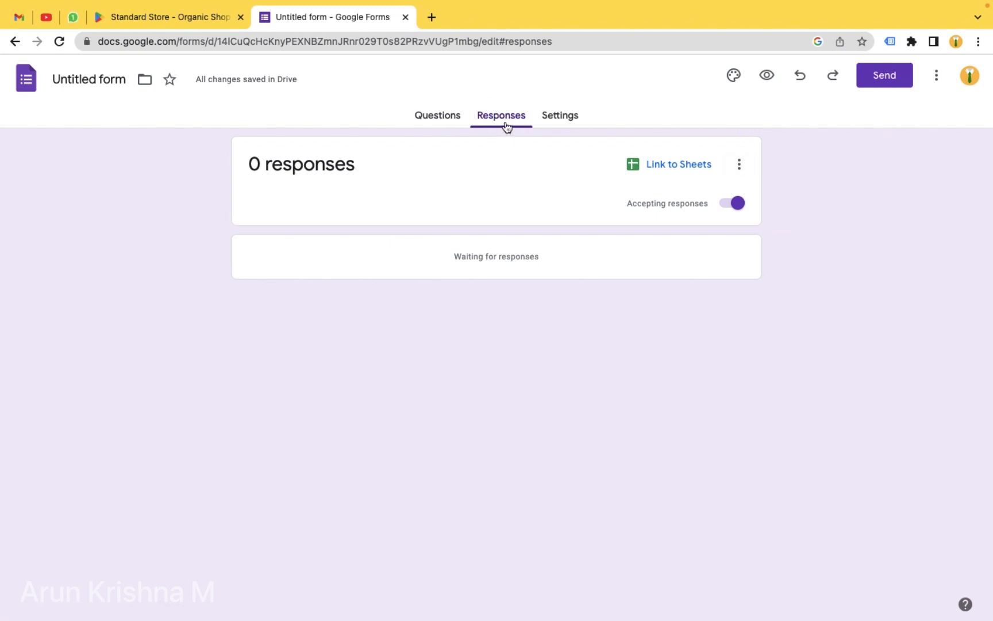
left_click(739, 170)
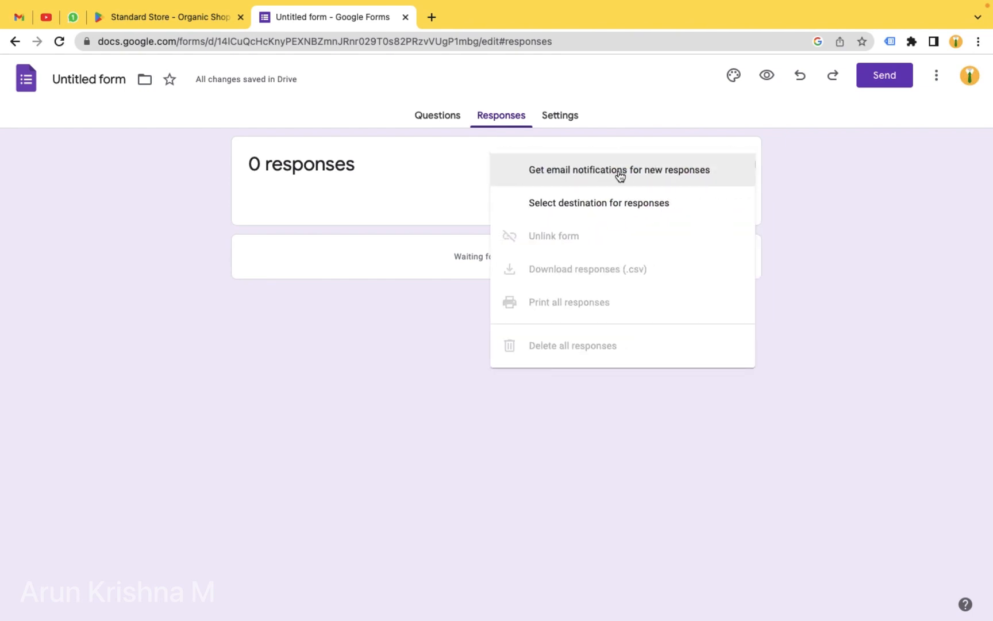
left_click(675, 180)
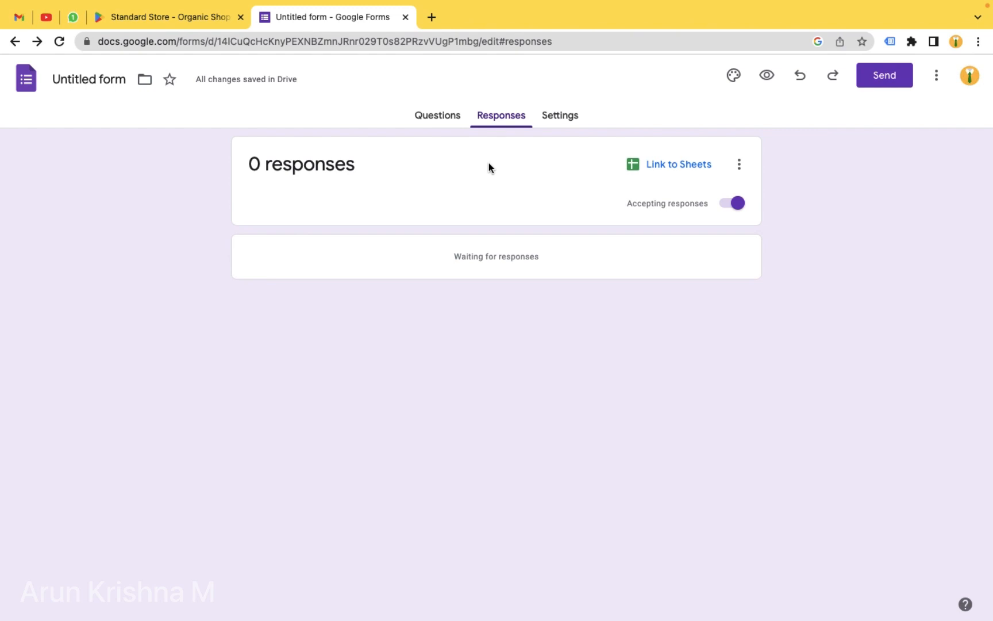
- Link responses to a new spreadsheet 'Event Booking Form - Dummy' and open the Send form dialog
left_click(670, 170)
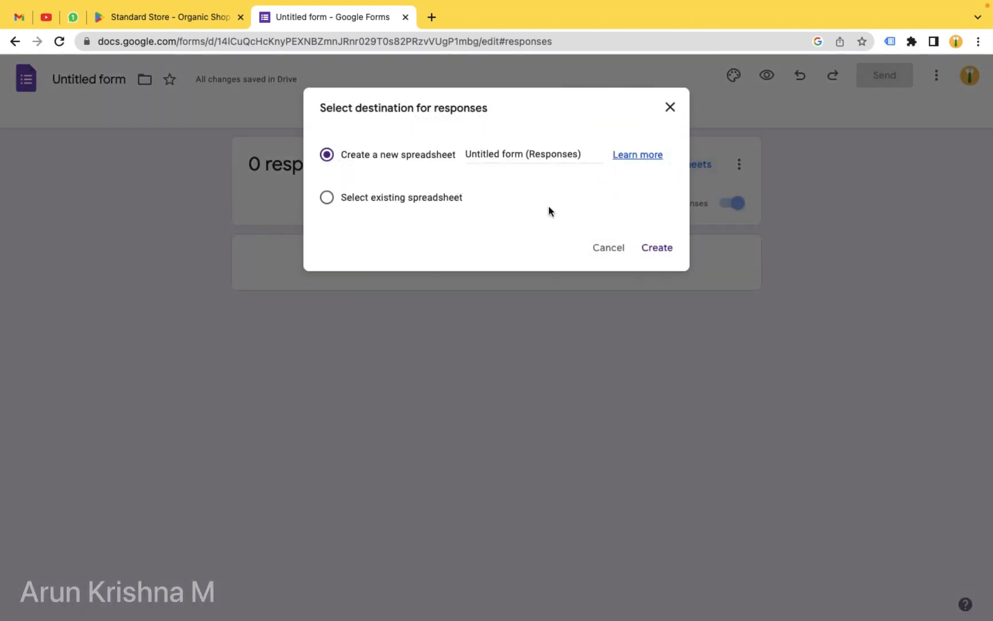
double_click(505, 156)
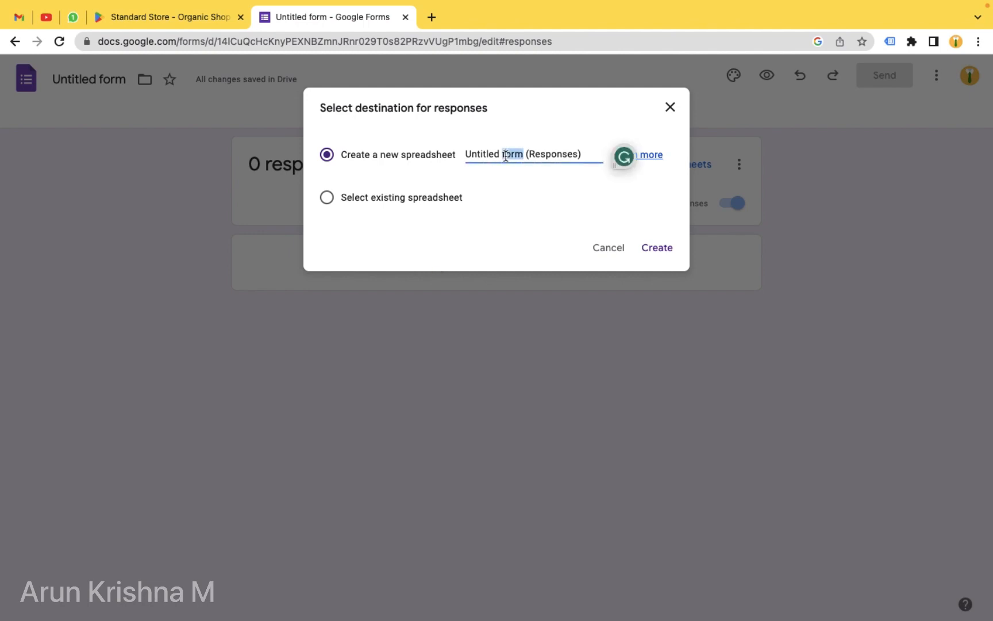
key("super+a")
key("BackSpace")
type("E")
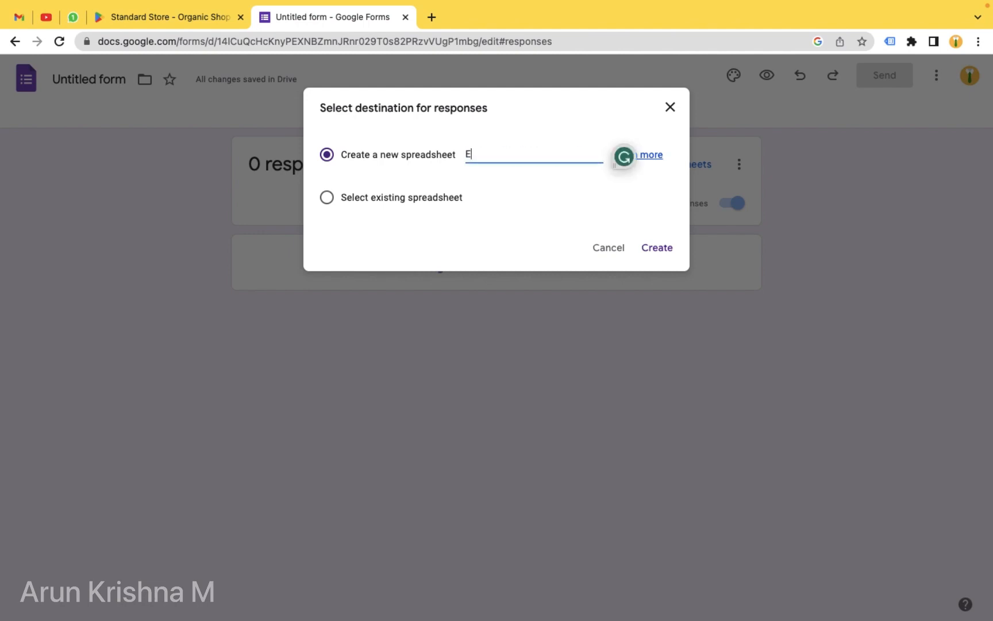
type("vent Booking Form - ")
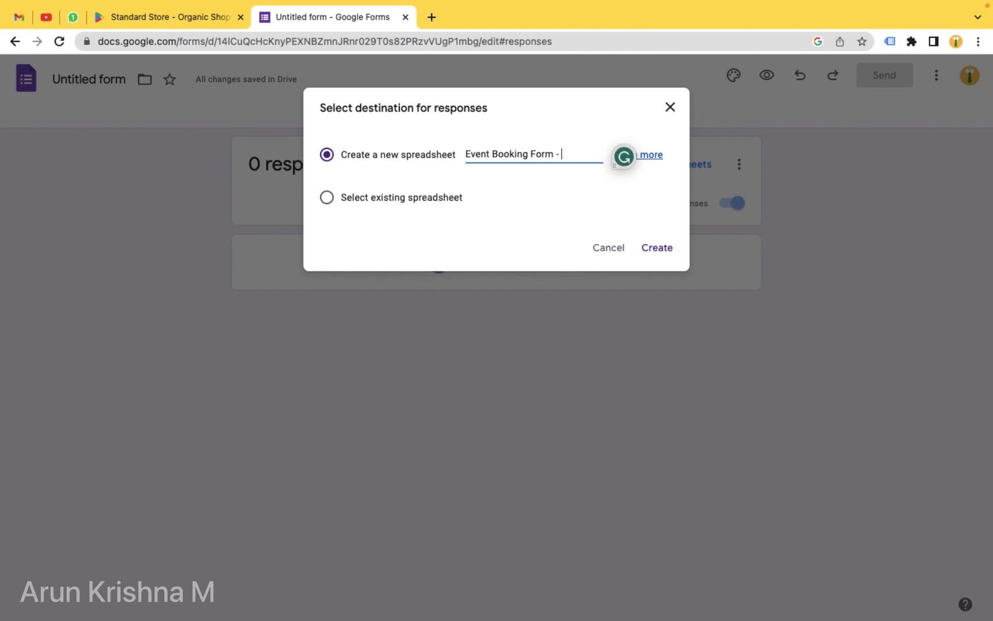
type("Dummy")
left_click(657, 249)
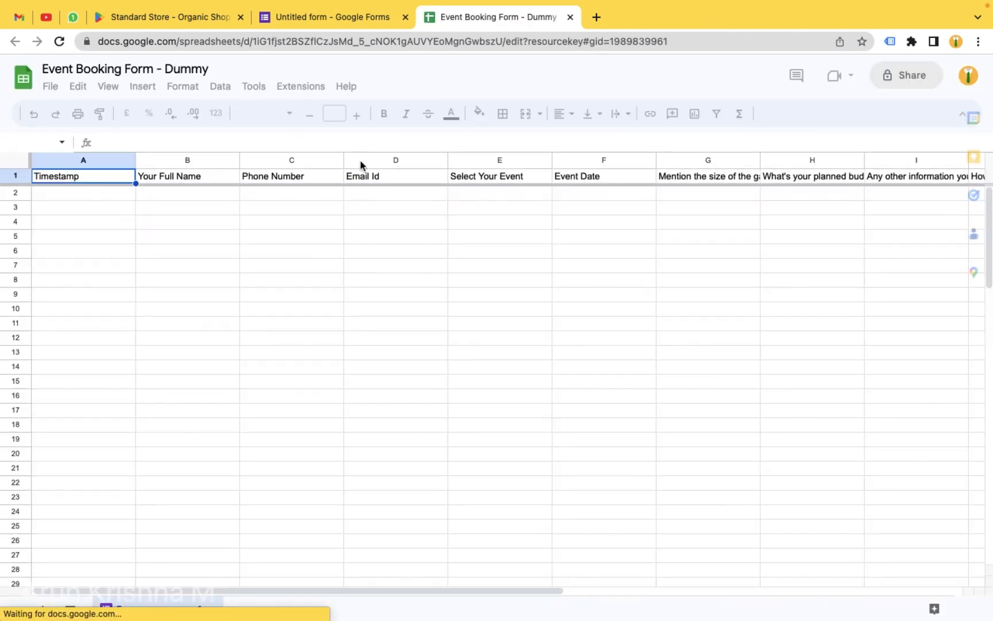
left_click(326, 20)
left_click(885, 78)
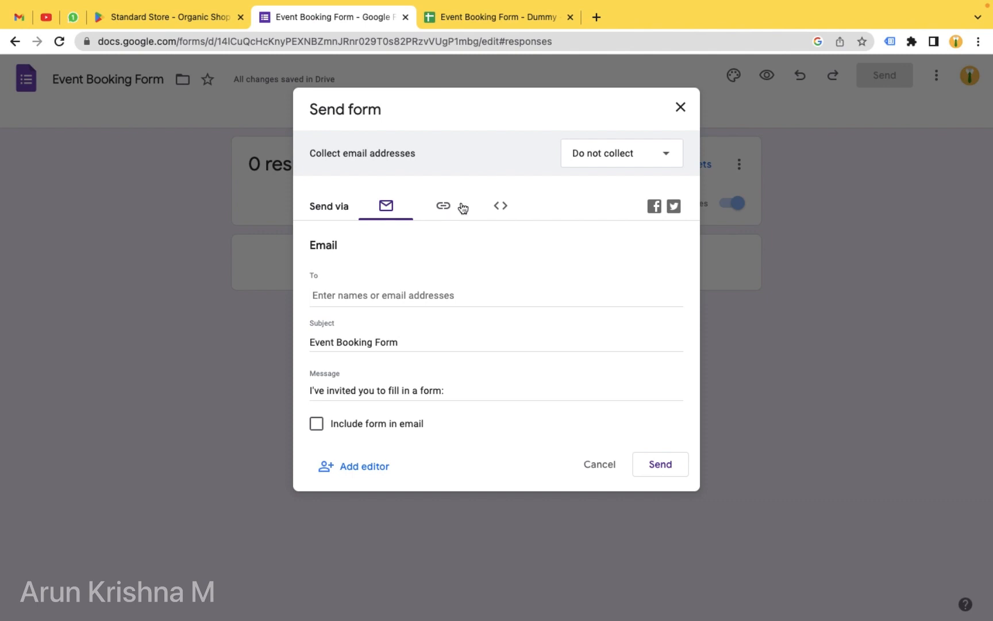
- Copy the form's shortened forms.gle share link to the clipboard
left_click(441, 208)
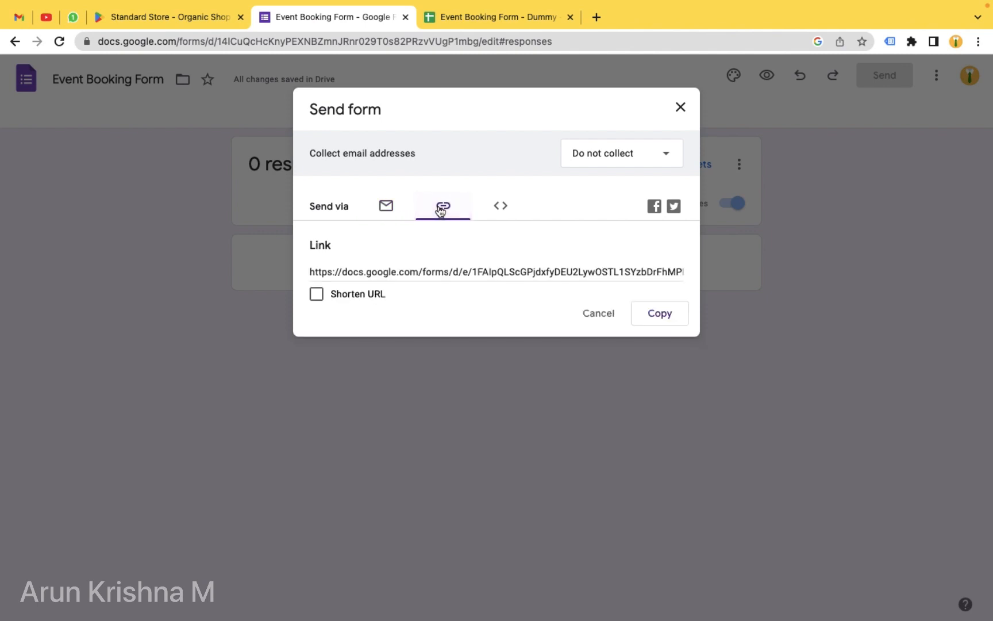
left_click(316, 295)
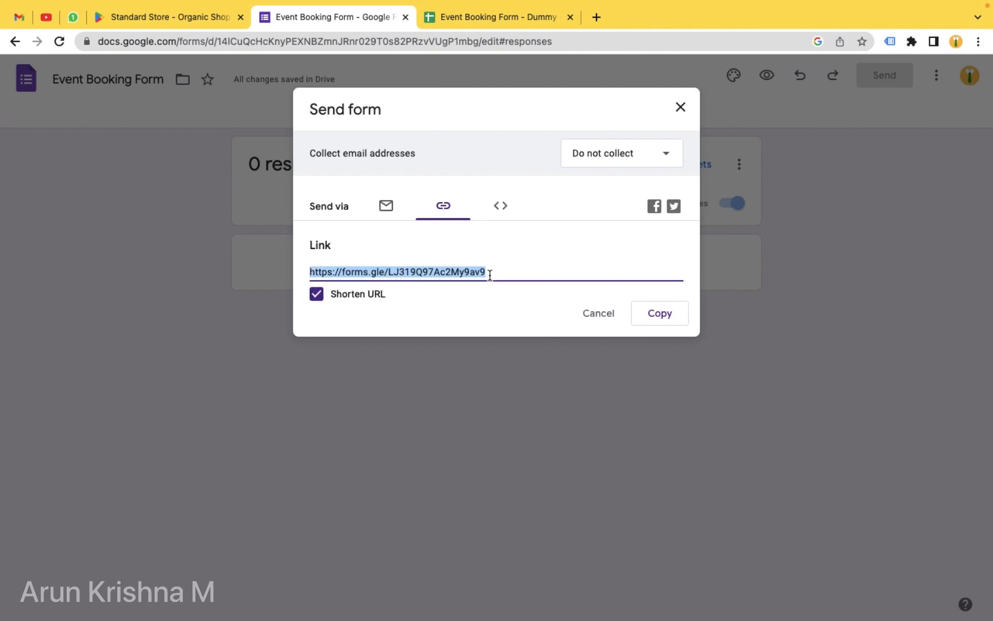
left_click(660, 315)
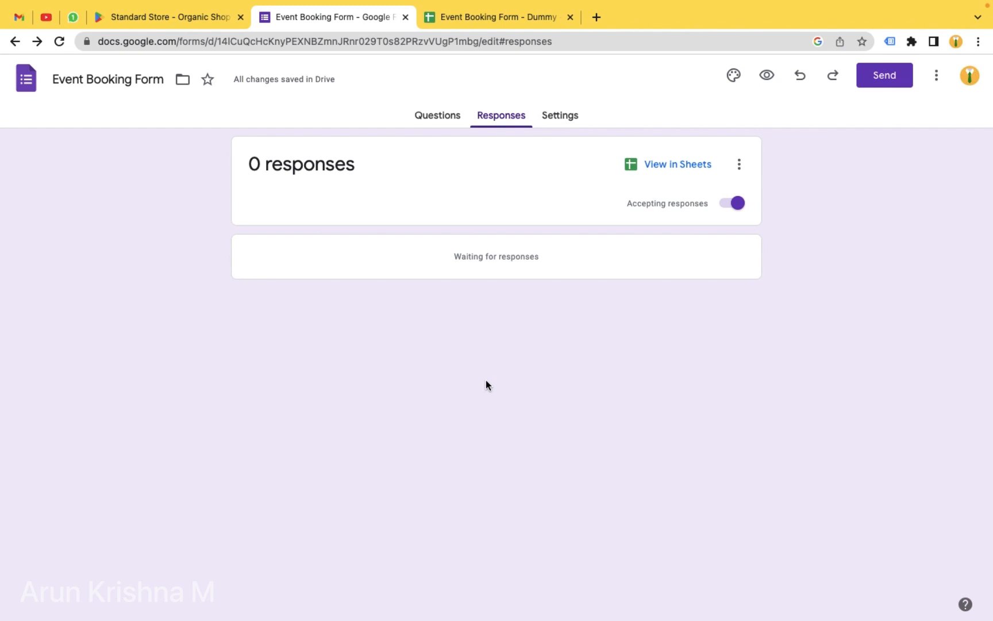
left_click(977, 42)
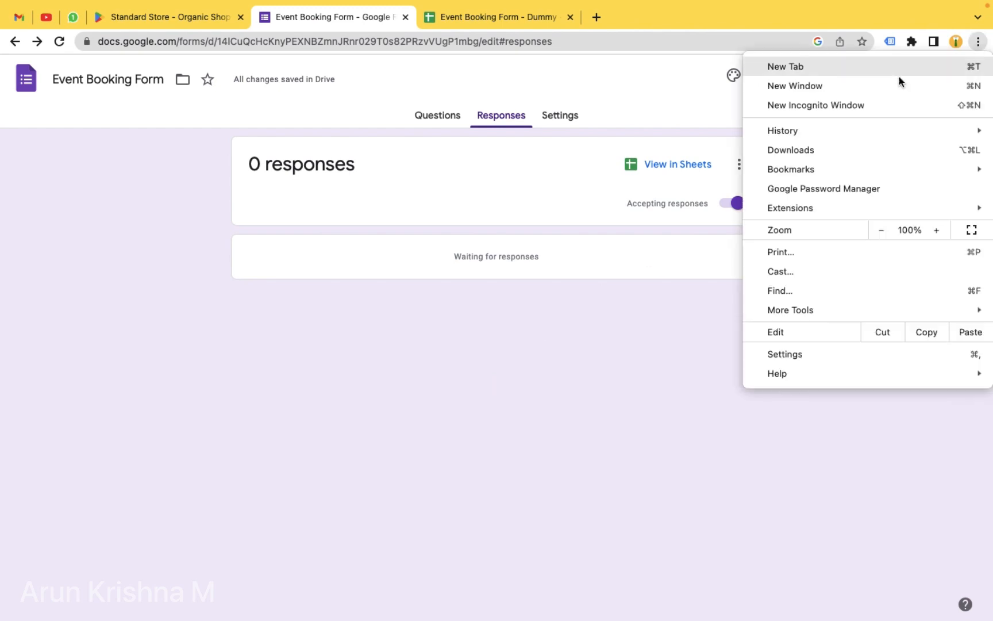
- Load the copied forms.gle short link in a new Incognito window
left_click(823, 109)
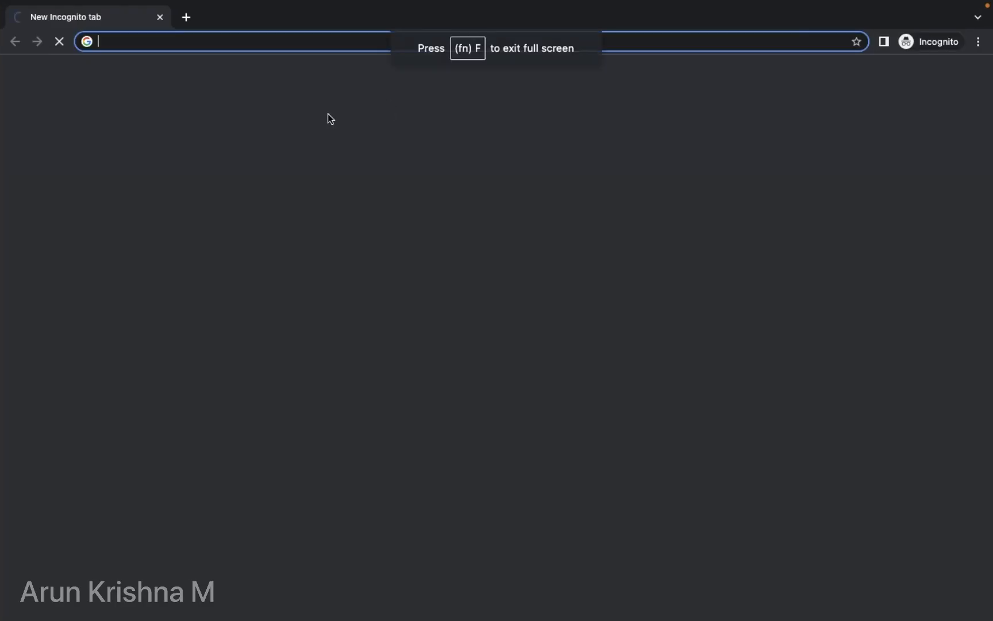
key("super+v")
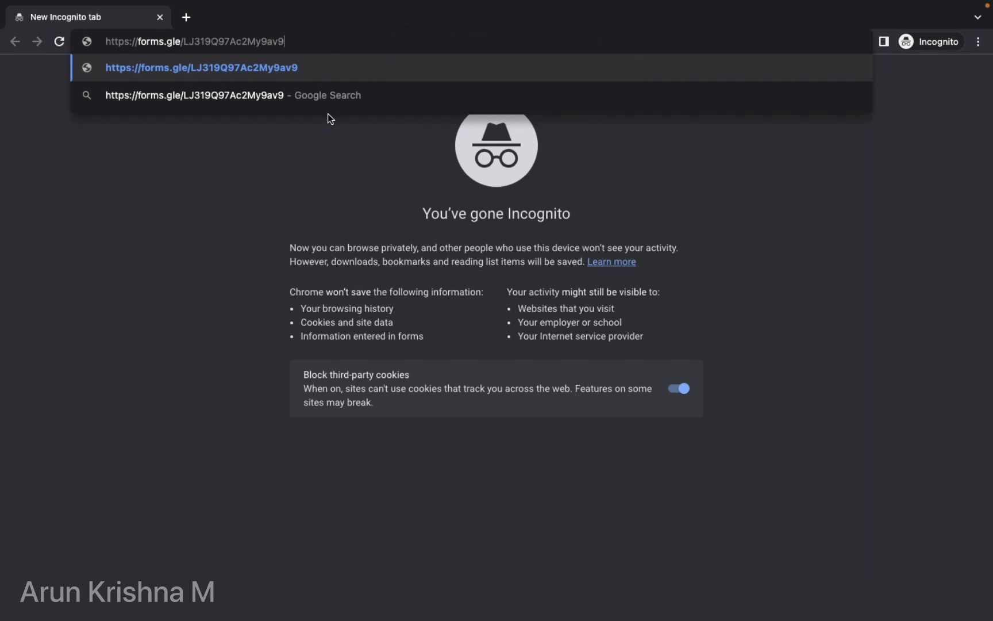
key("Return")
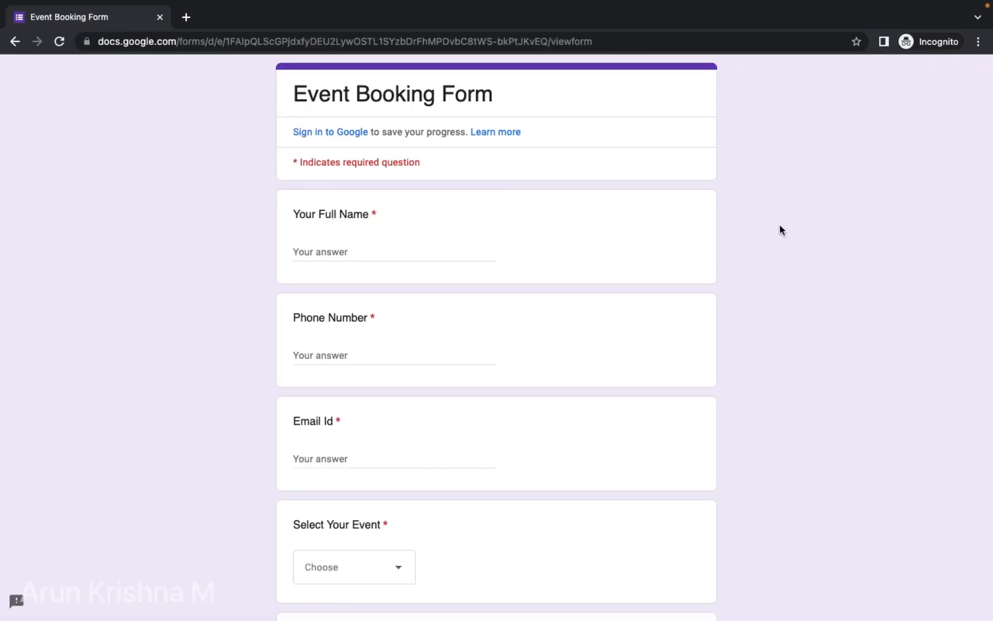
- Fill in the respondent's full name, phone number and e-mail address
scroll(803, 228, "down", 2)
left_click(333, 183)
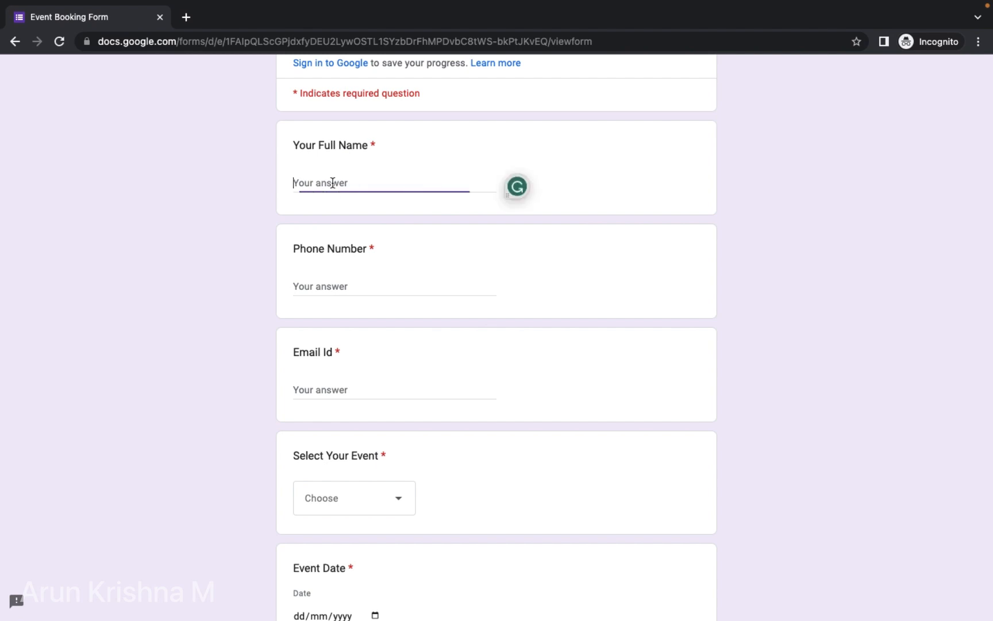
type("Arun")
left_click(315, 282)
type("9999")
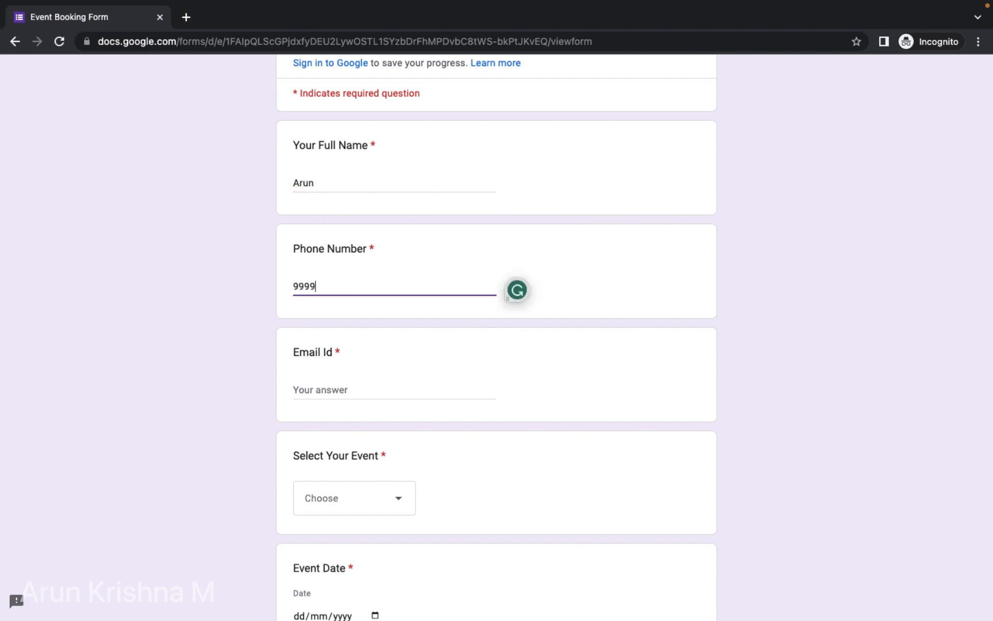
type(" 99999")
left_click(311, 384)
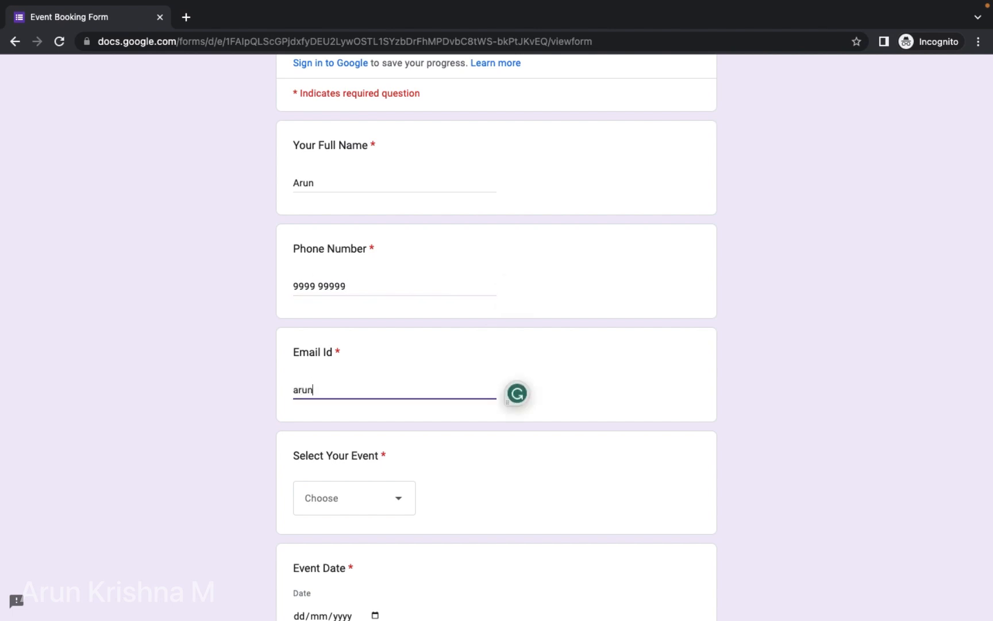
- Answer event Pre Wedding, date 17/07/2023, gathering size 100 and budget 50K
scroll(357, 445, "down", 3)
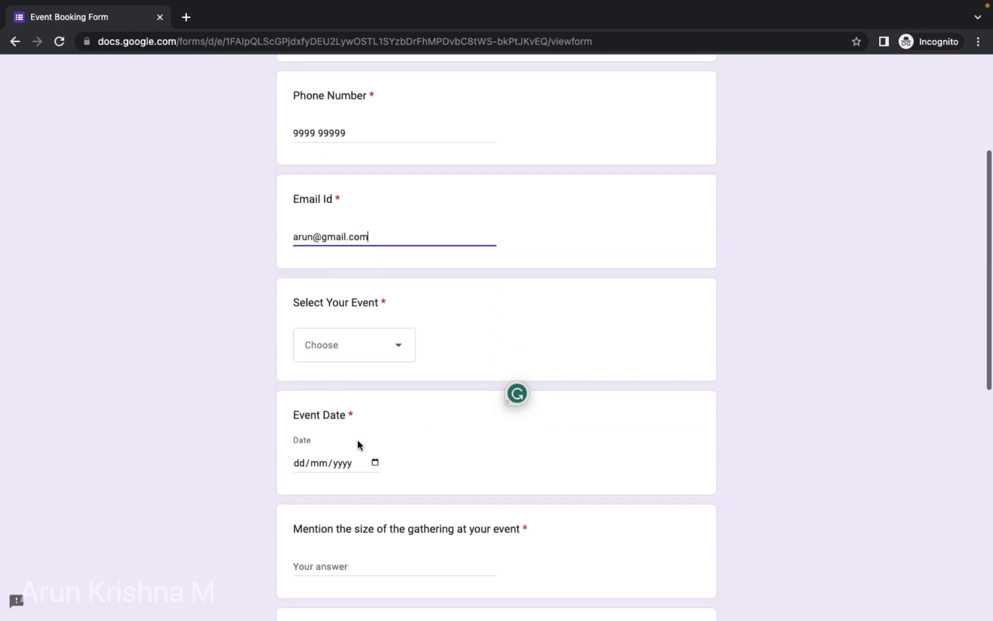
left_click(388, 343)
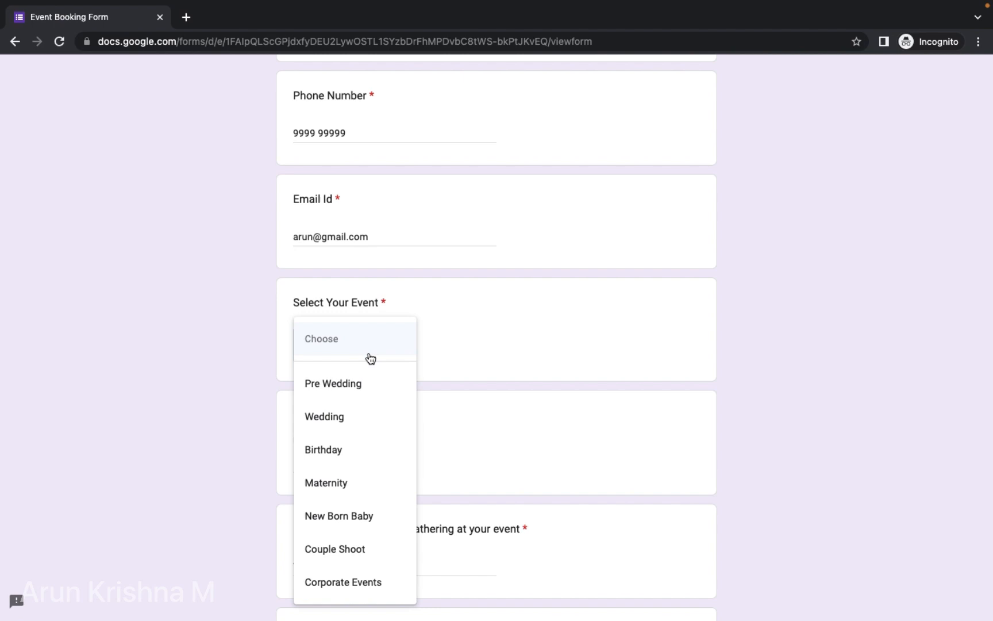
left_click(334, 384)
scroll(468, 349, "down", 4)
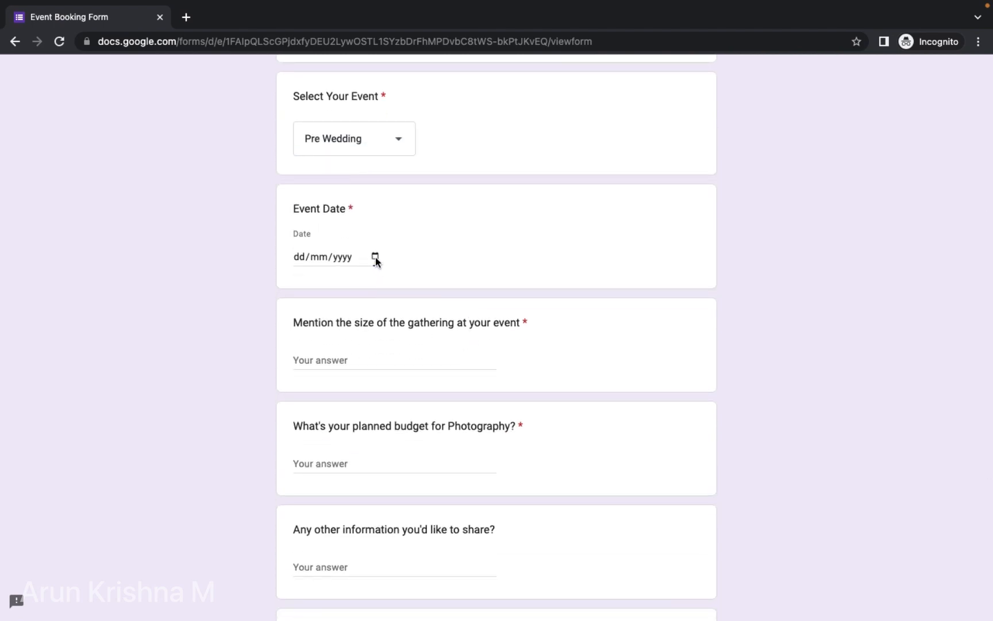
left_click(375, 256)
left_click(329, 383)
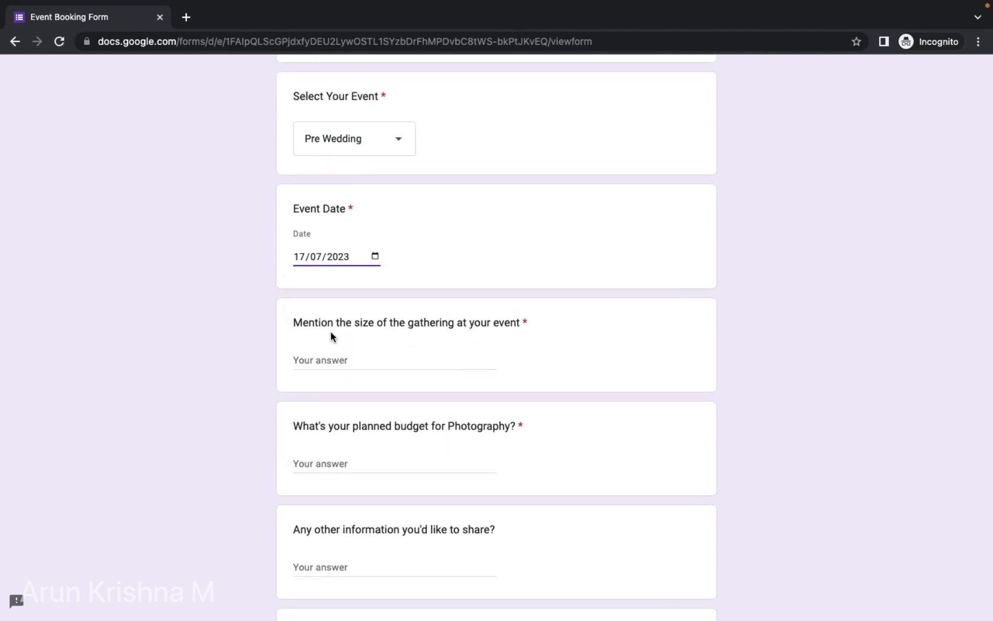
left_click(325, 361)
type("100")
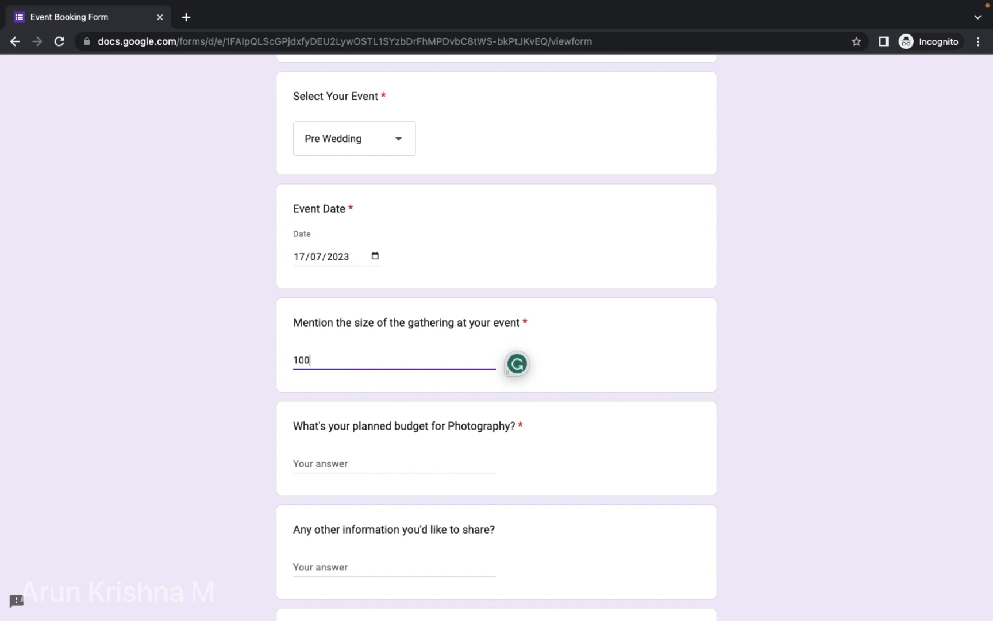
scroll(327, 401, "down", 2)
left_click(328, 350)
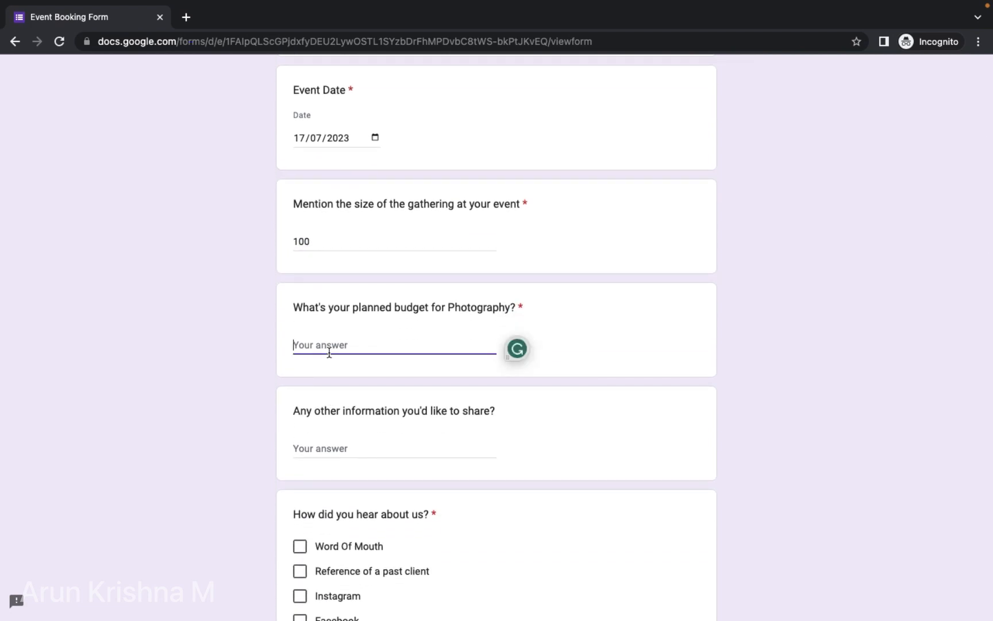
type("50K")
- Answer 'No' for other information, tick Instagram, and submit the test response
scroll(496, 344, "down", 3)
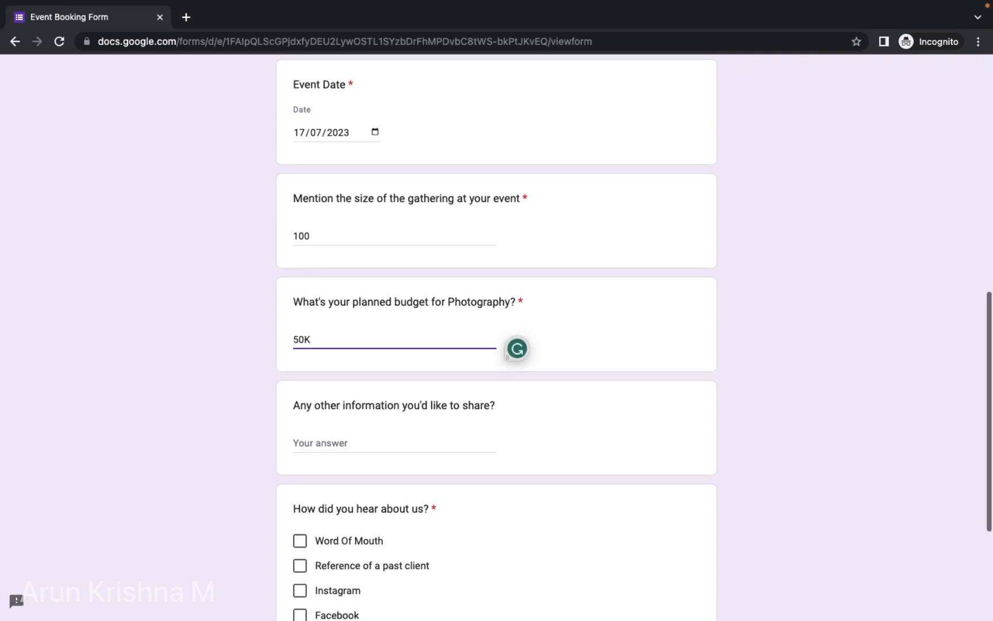
scroll(357, 217, "down", 1)
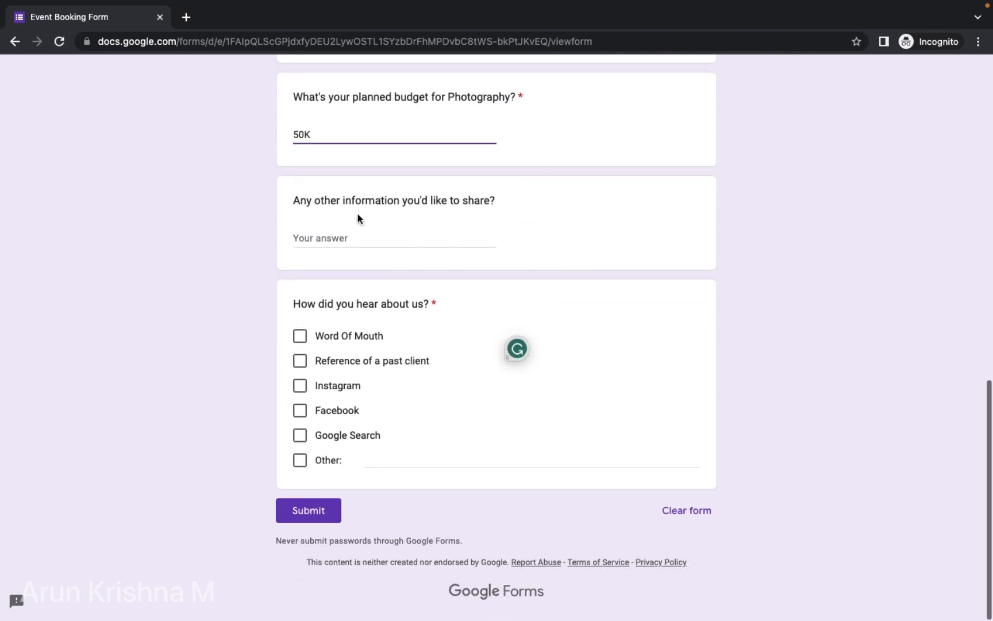
left_click(331, 241)
type("No")
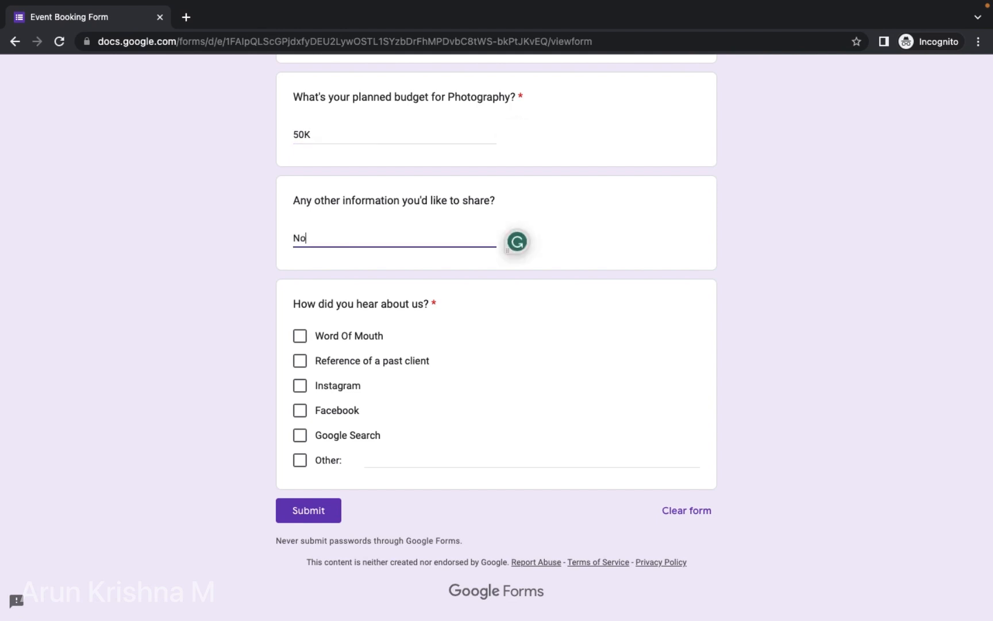
left_click(185, 311)
left_click(301, 387)
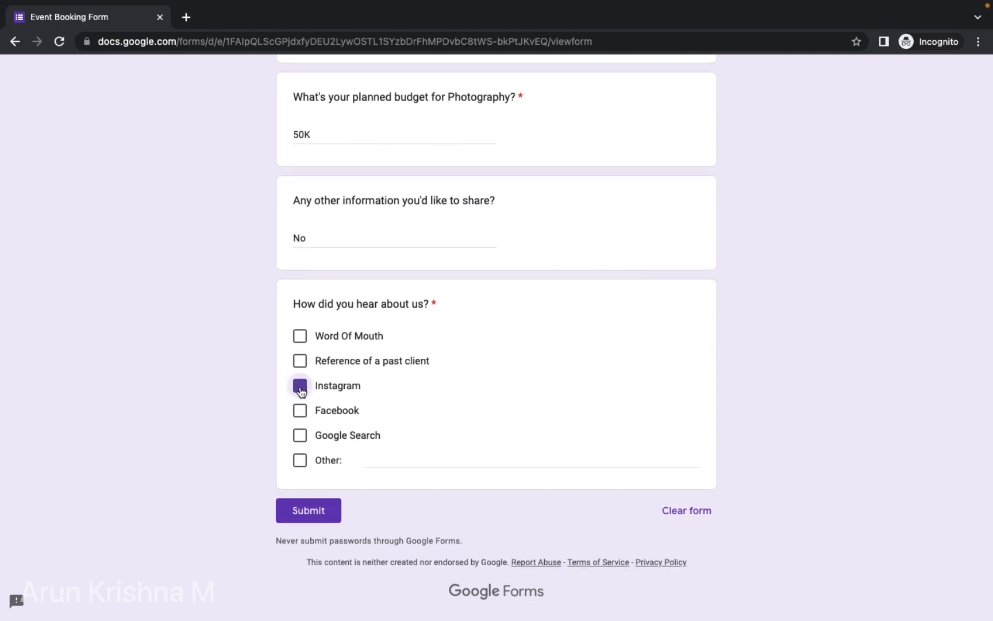
left_click(315, 512)
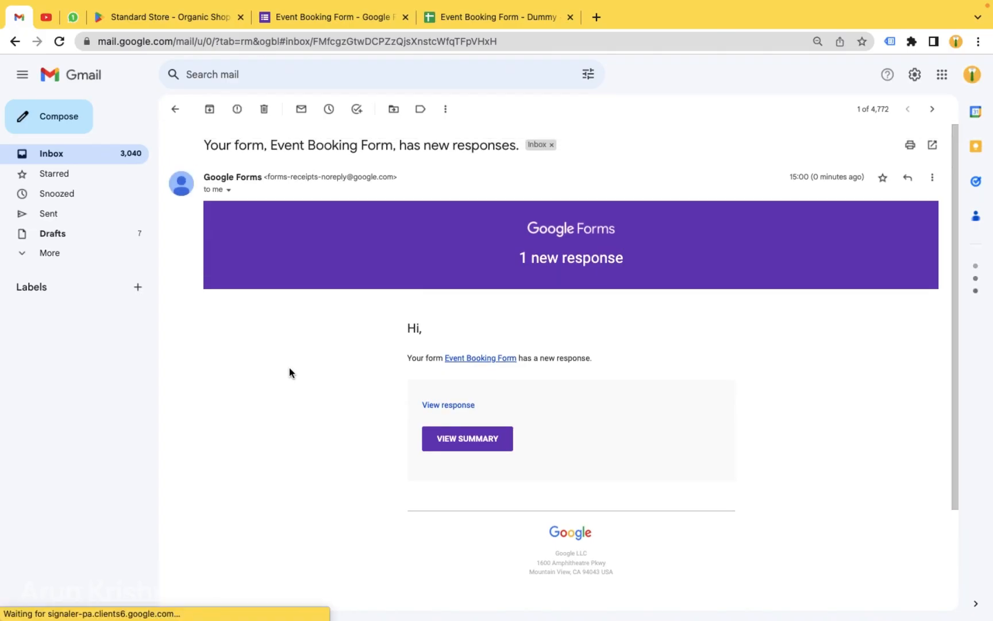
- Check the submitted answers in row 2 of the linked spreadsheet
scroll(290, 367, "down", 1)
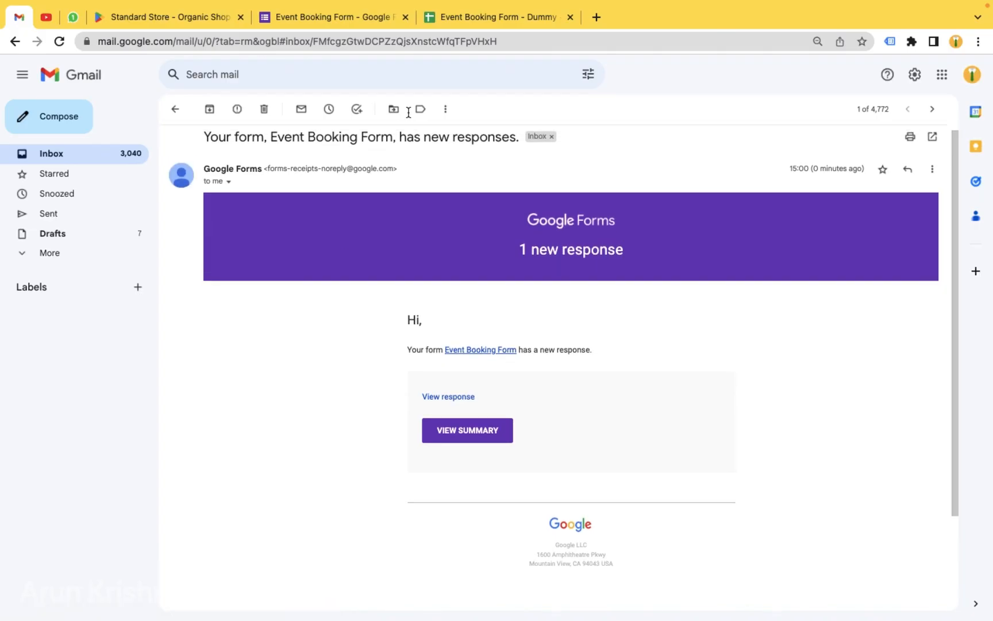
left_click(463, 19)
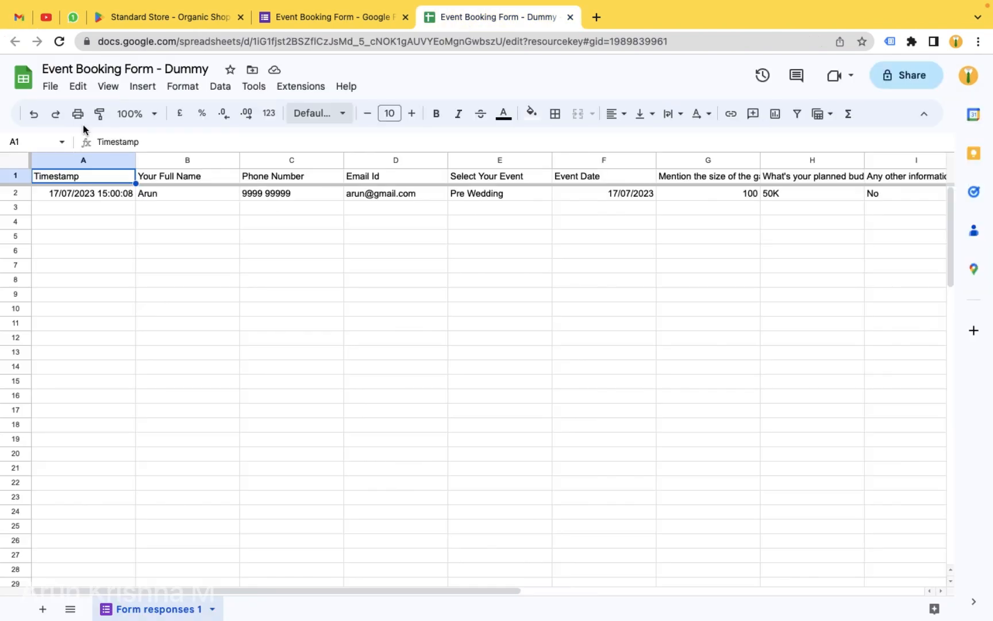
left_click(182, 199)
key("Right")
key("Right")
key("Right")
key("Right")
key("Right")
key("Right")
key("Right")
key("Right")
key("Right")
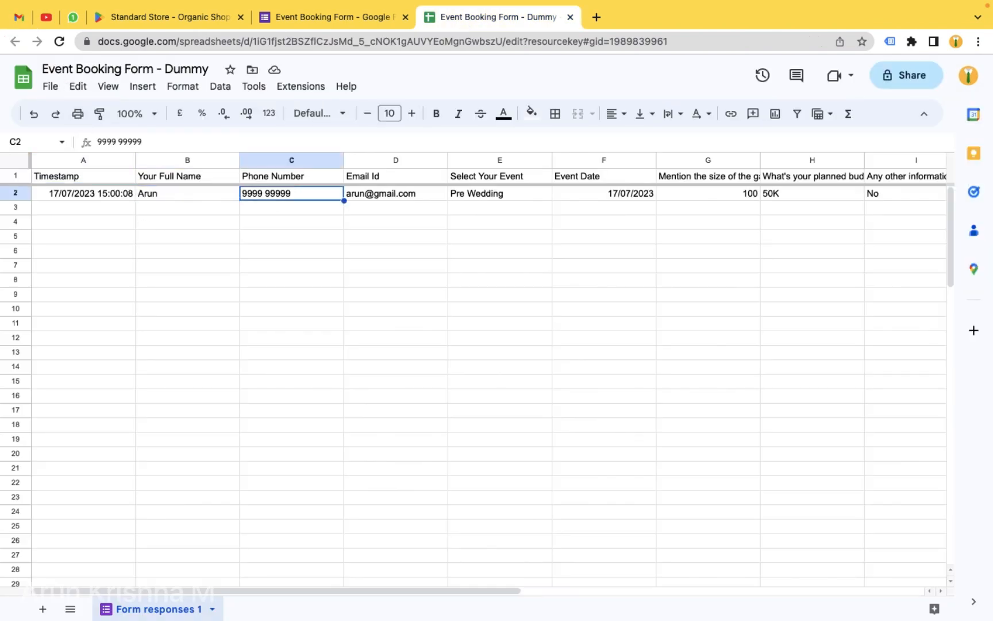